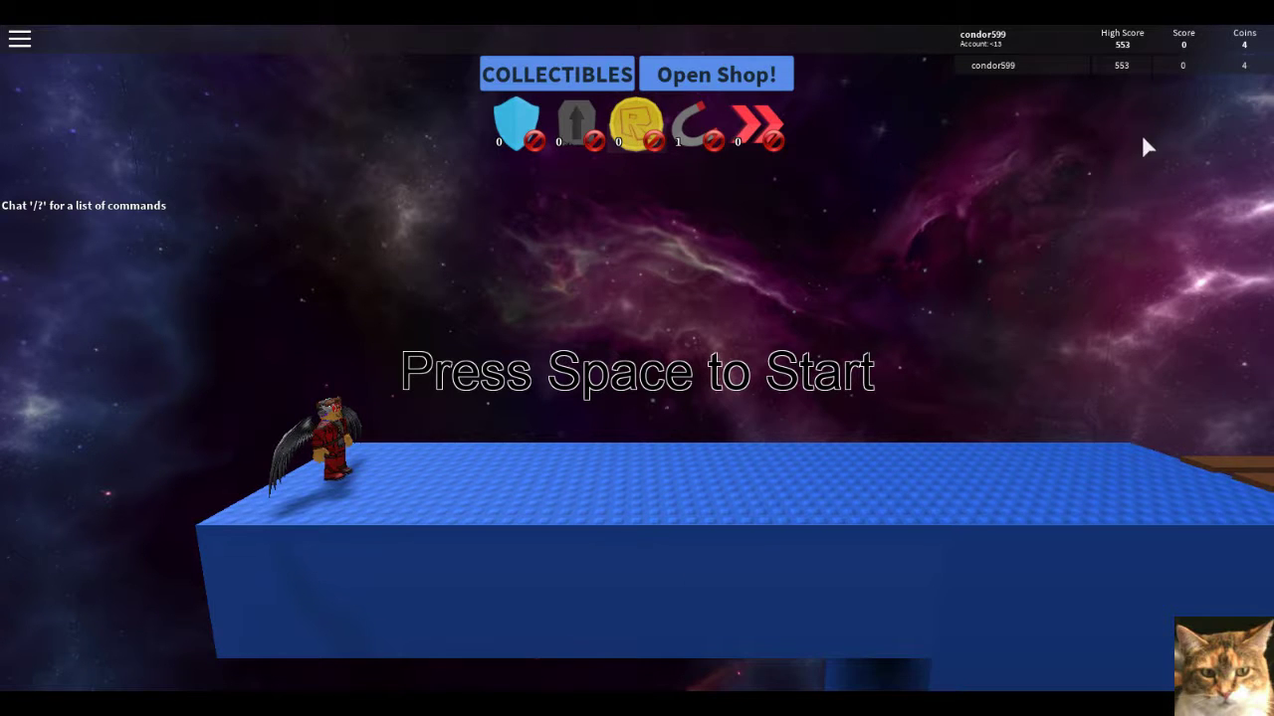
Play two runs, clearing the zombie, gaps and brown steps and grabbing bridge coins, scoring 926
key(space)
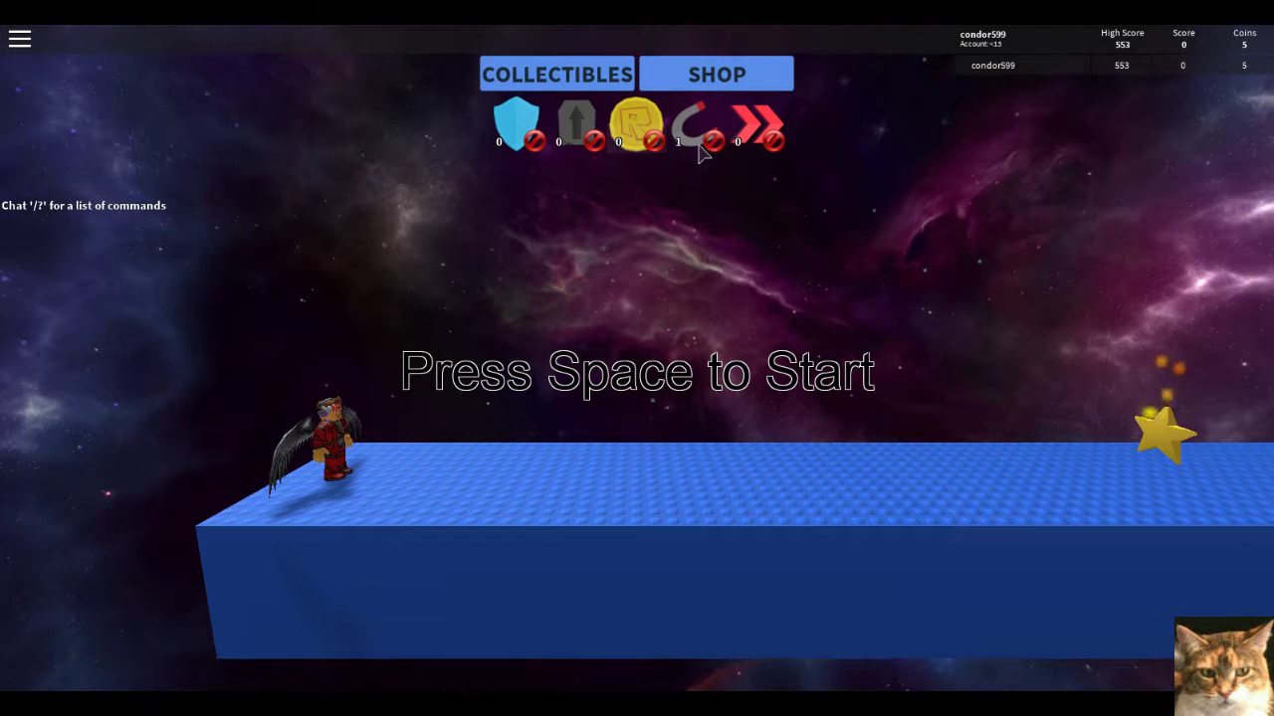
key(space)
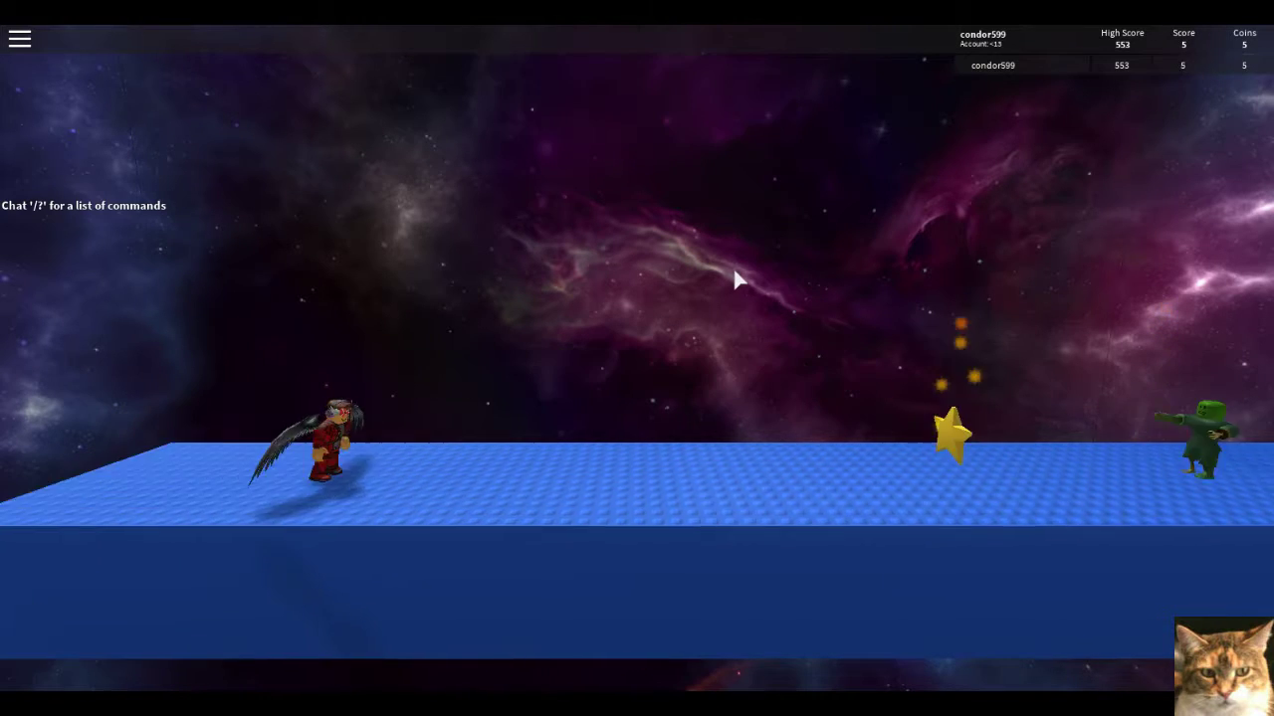
key(space)
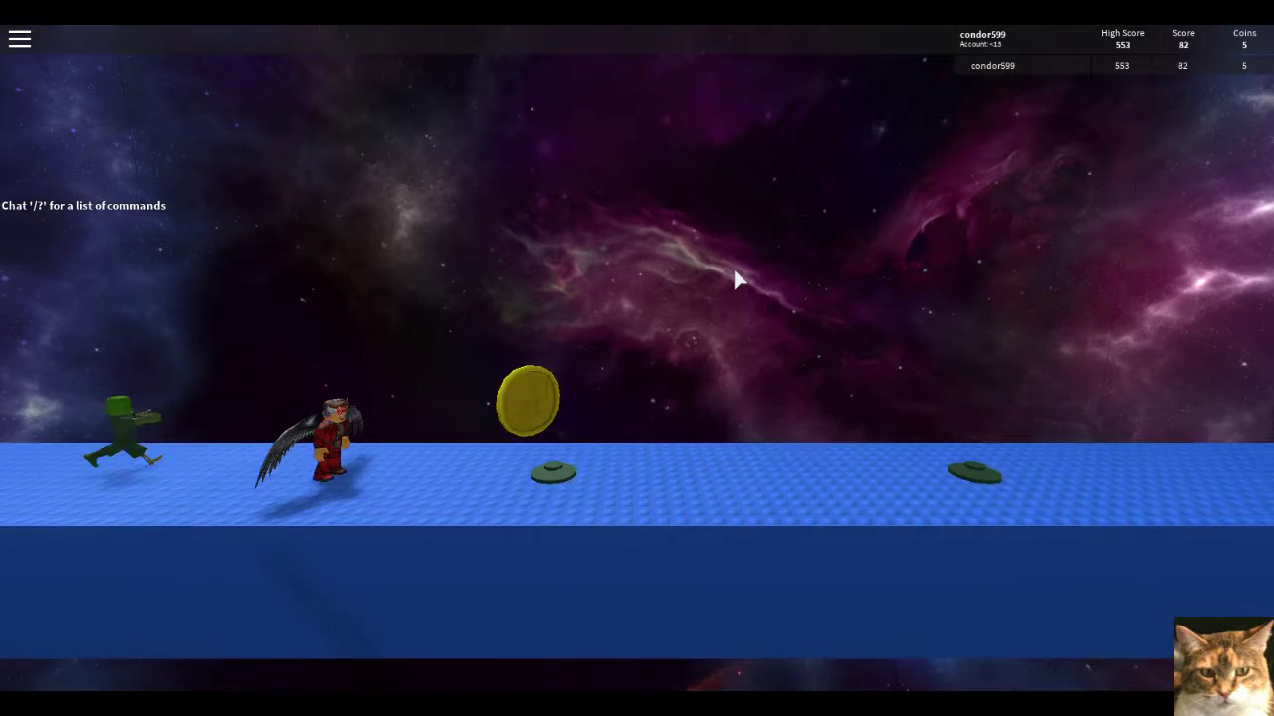
key(space)
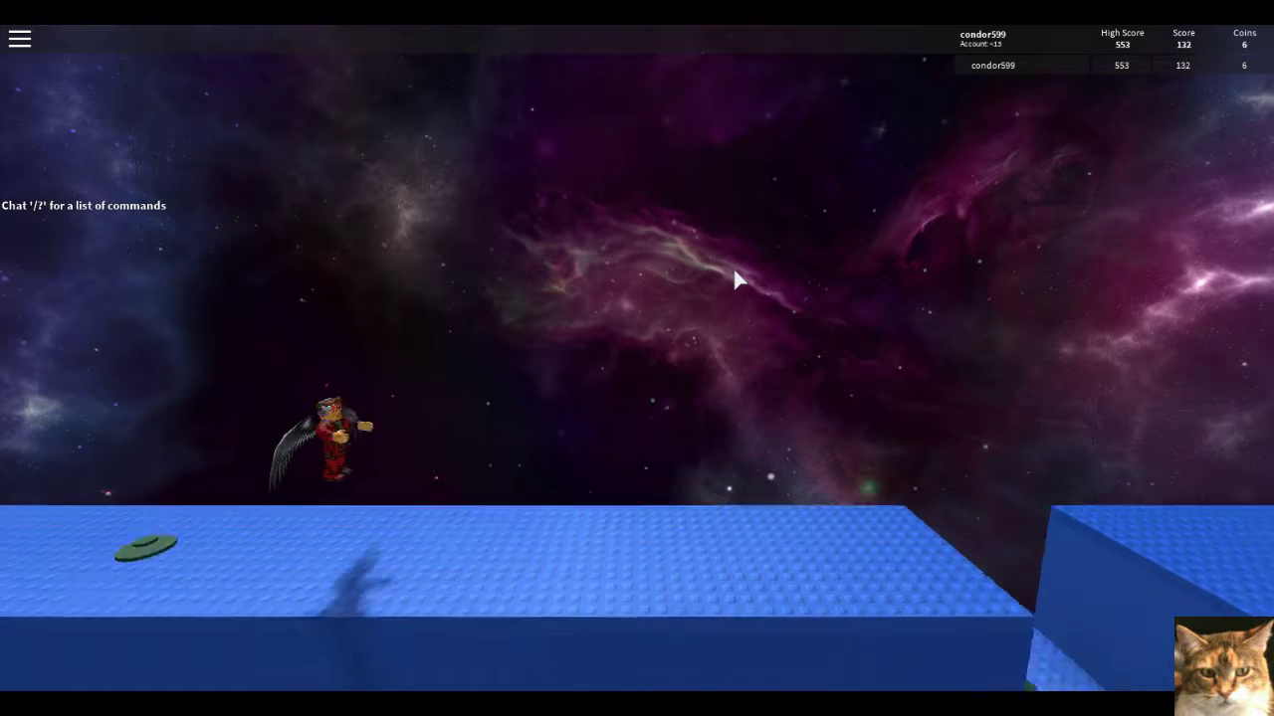
key(space)
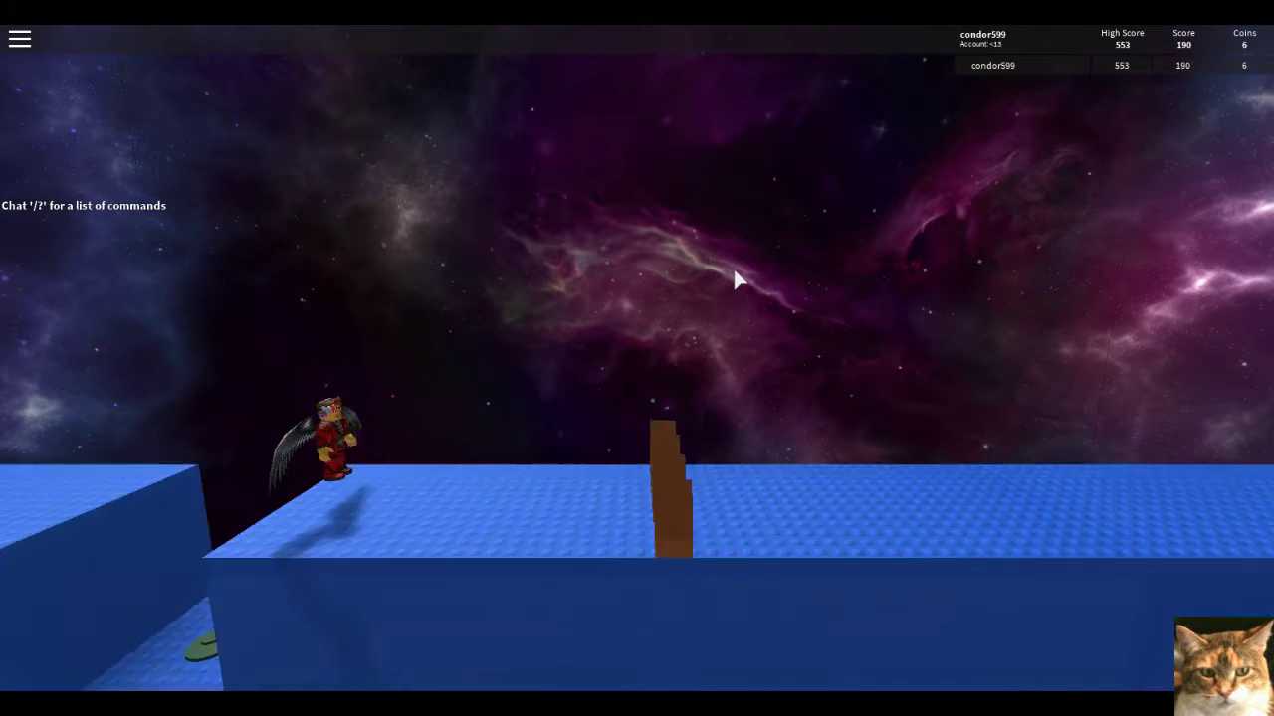
key(space)
key(space)
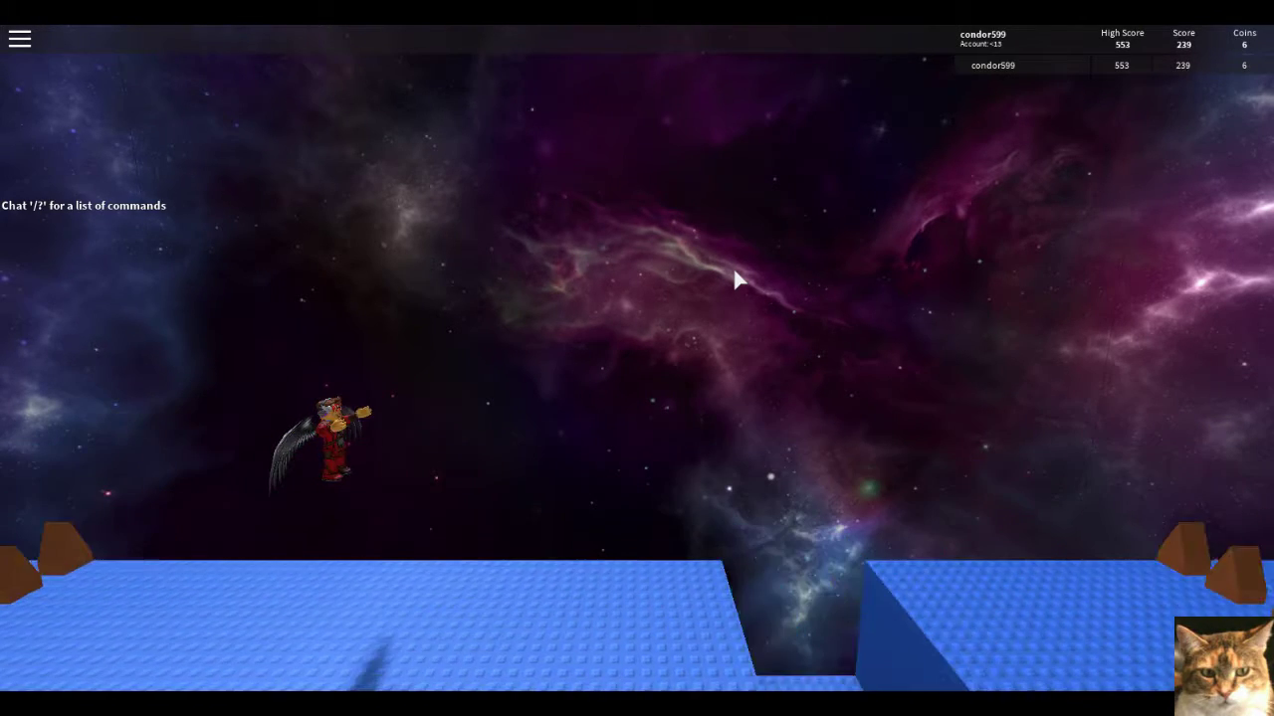
key(space)
key(space)
key(space)
key(space)
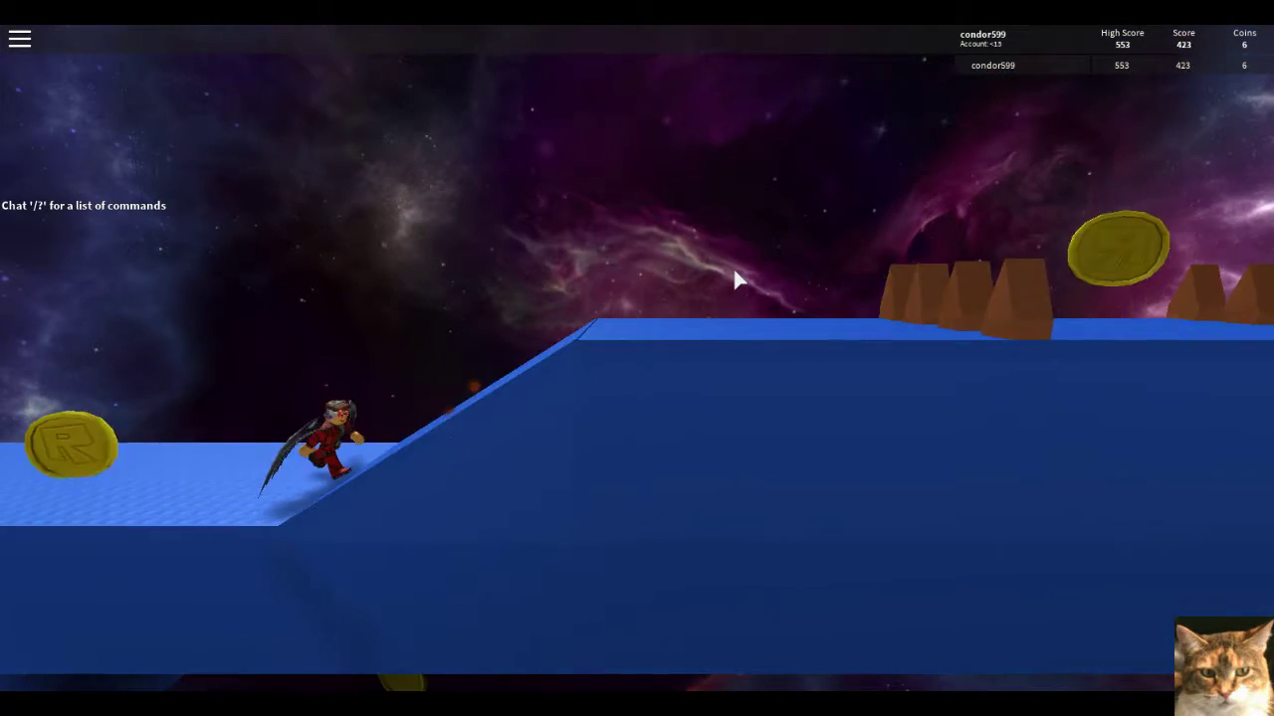
key(space)
key(space)
key(space)
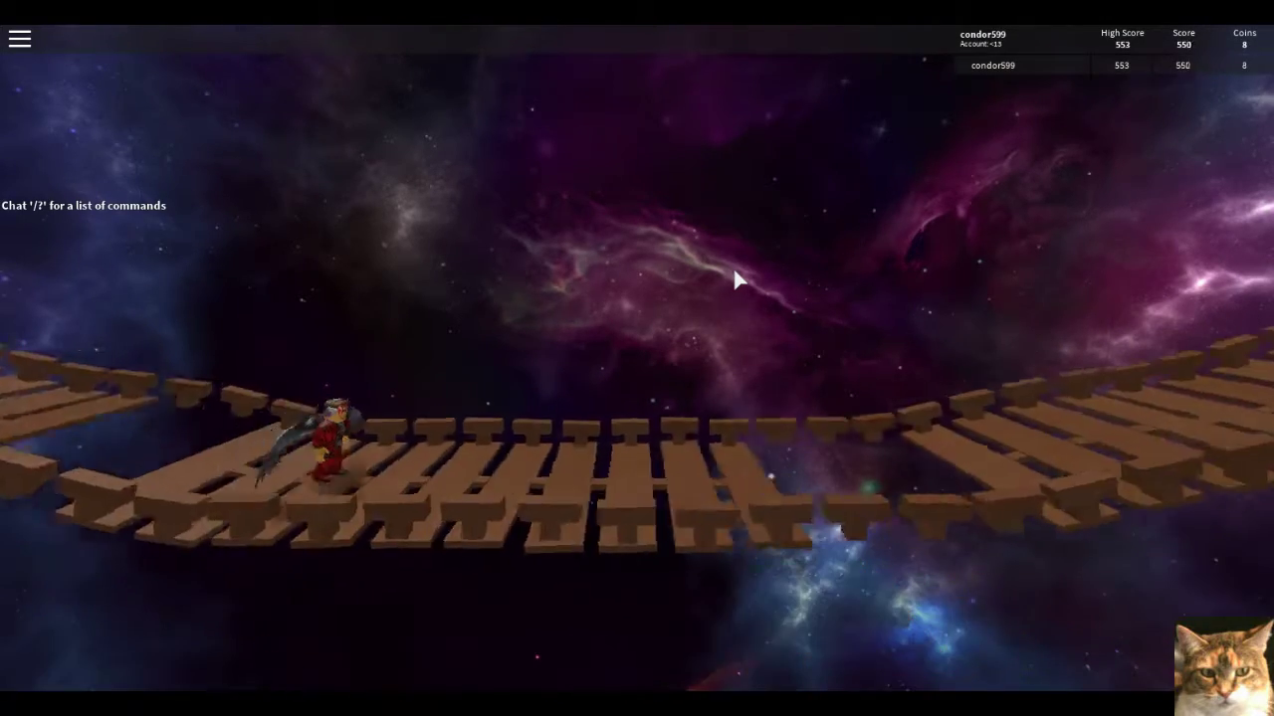
key(space)
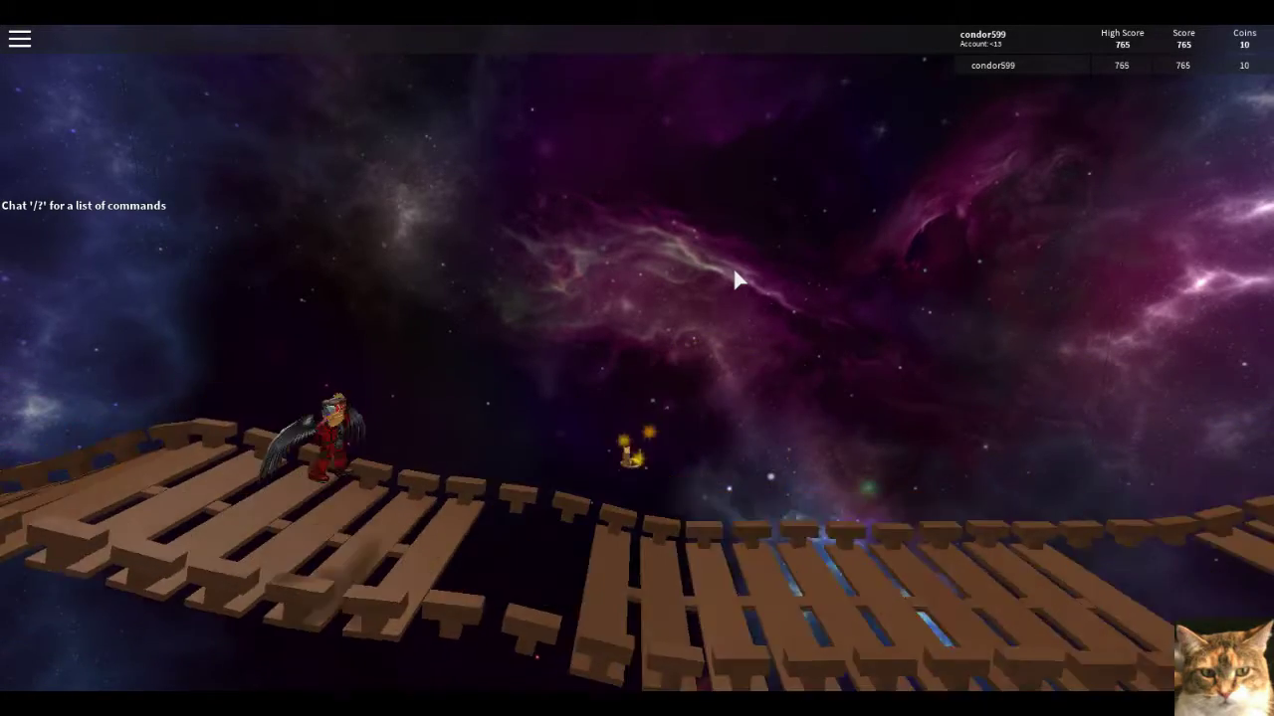
key(space)
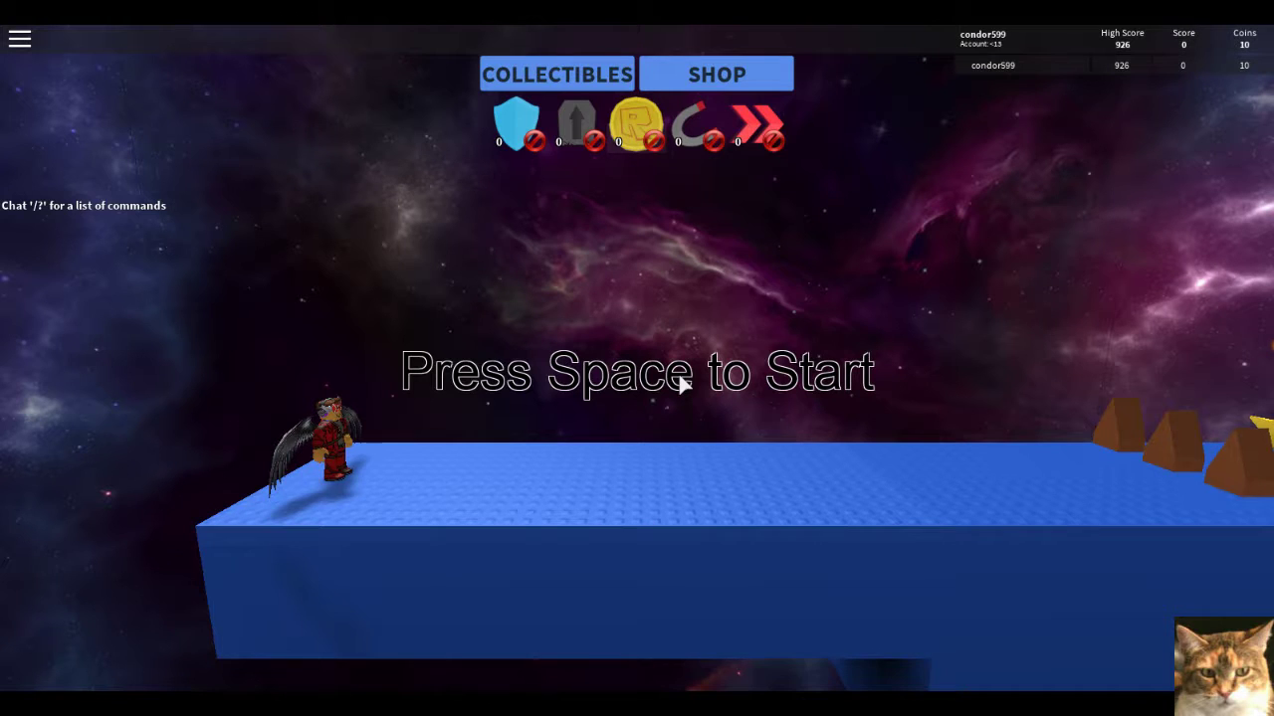
Run to 406 distance, jumping a gap and grabbing three coins for a total of 13
key(space)
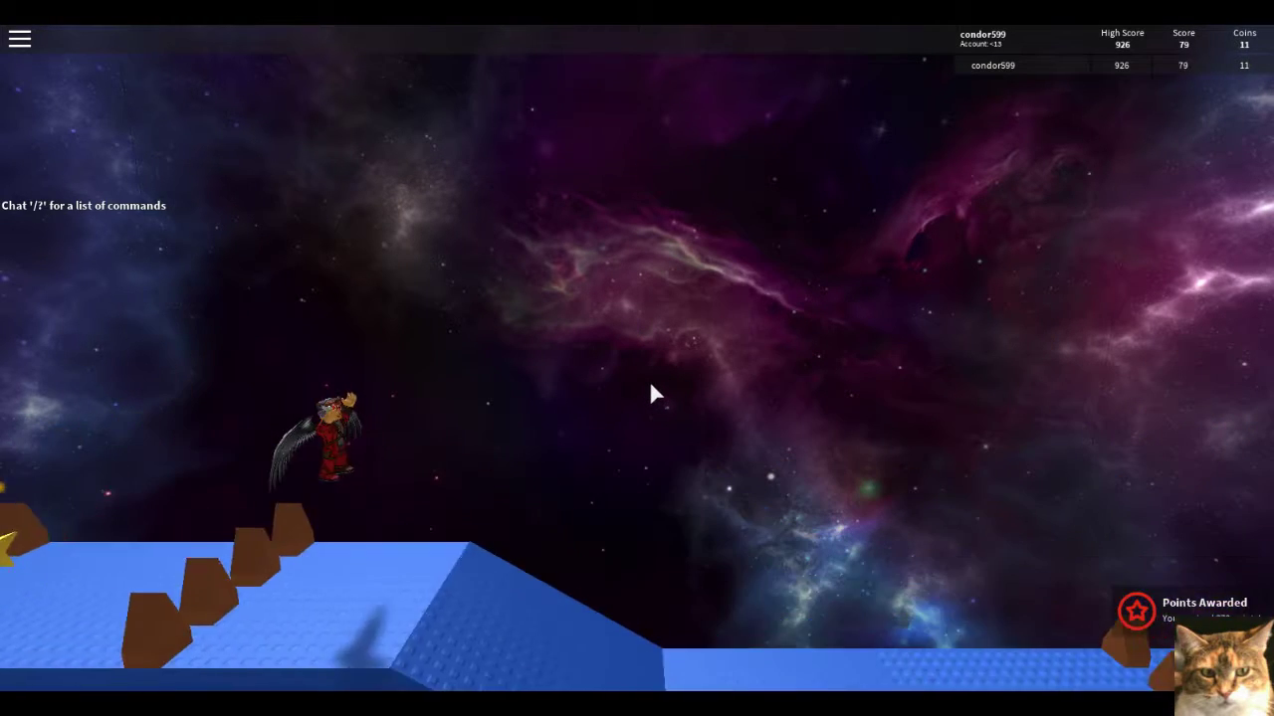
key(space)
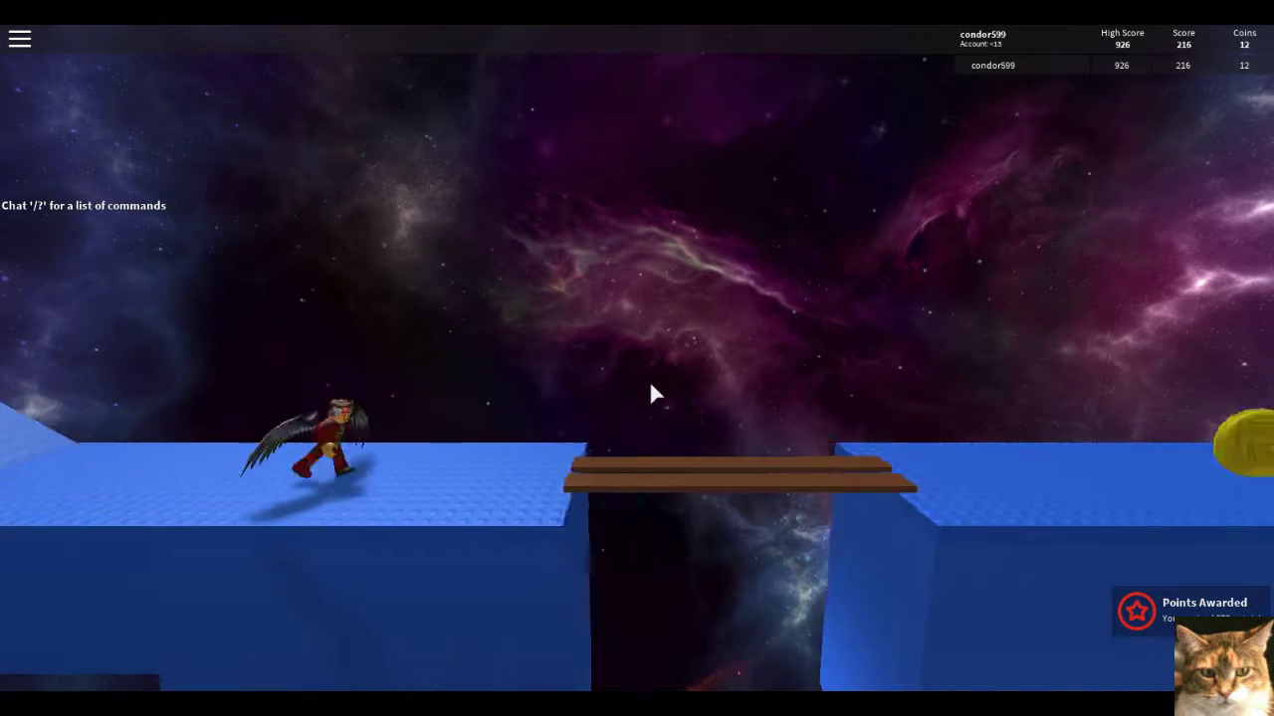
key(space)
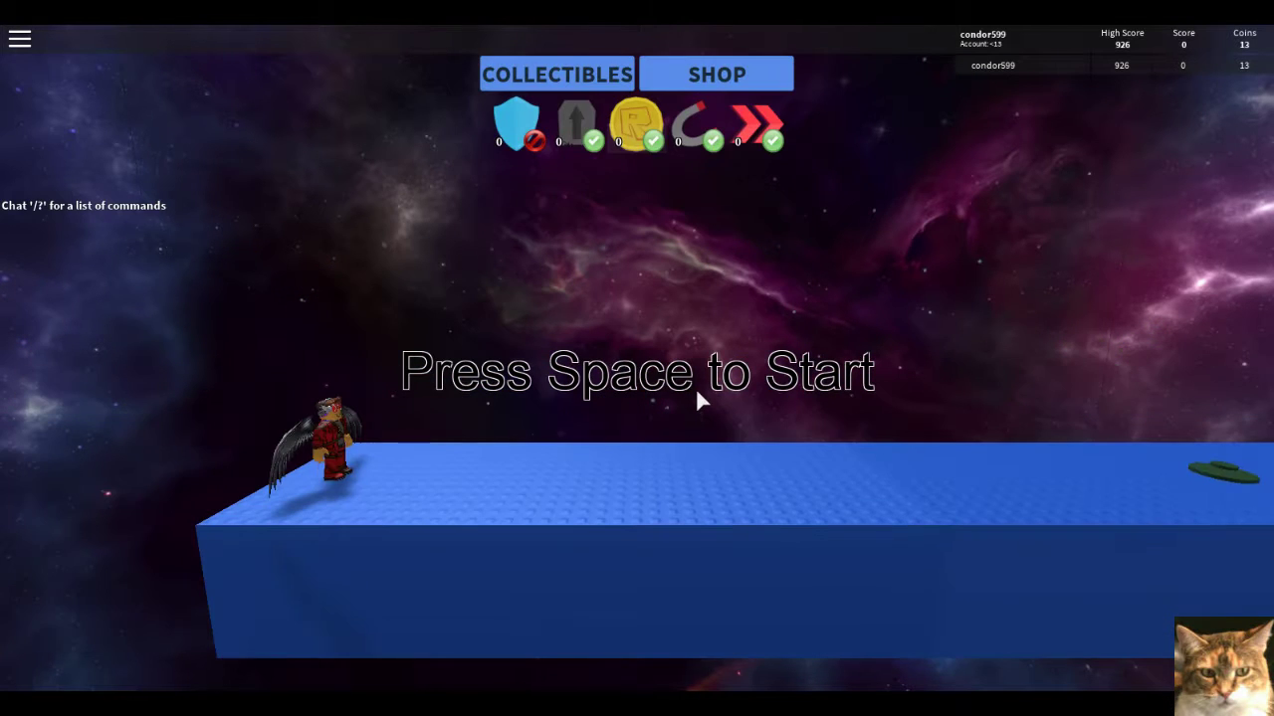
Start a run and clear the opening gaps and brown blocks
key(space)
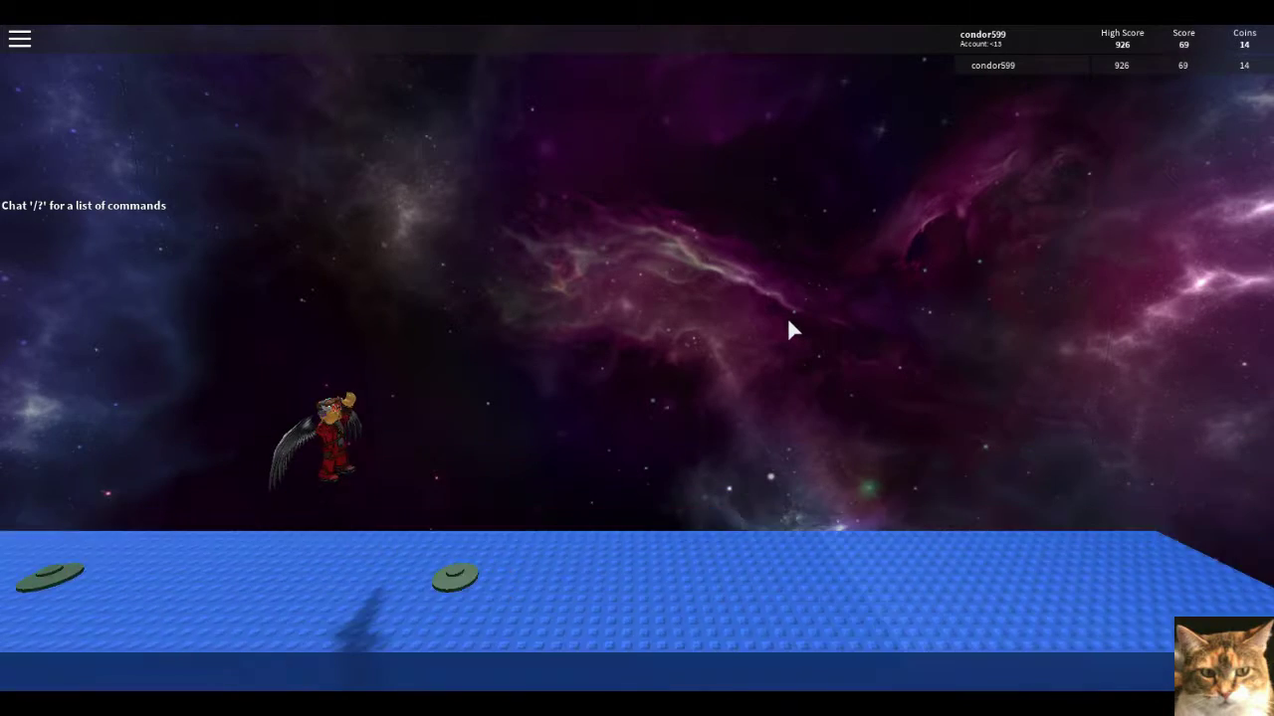
key(space)
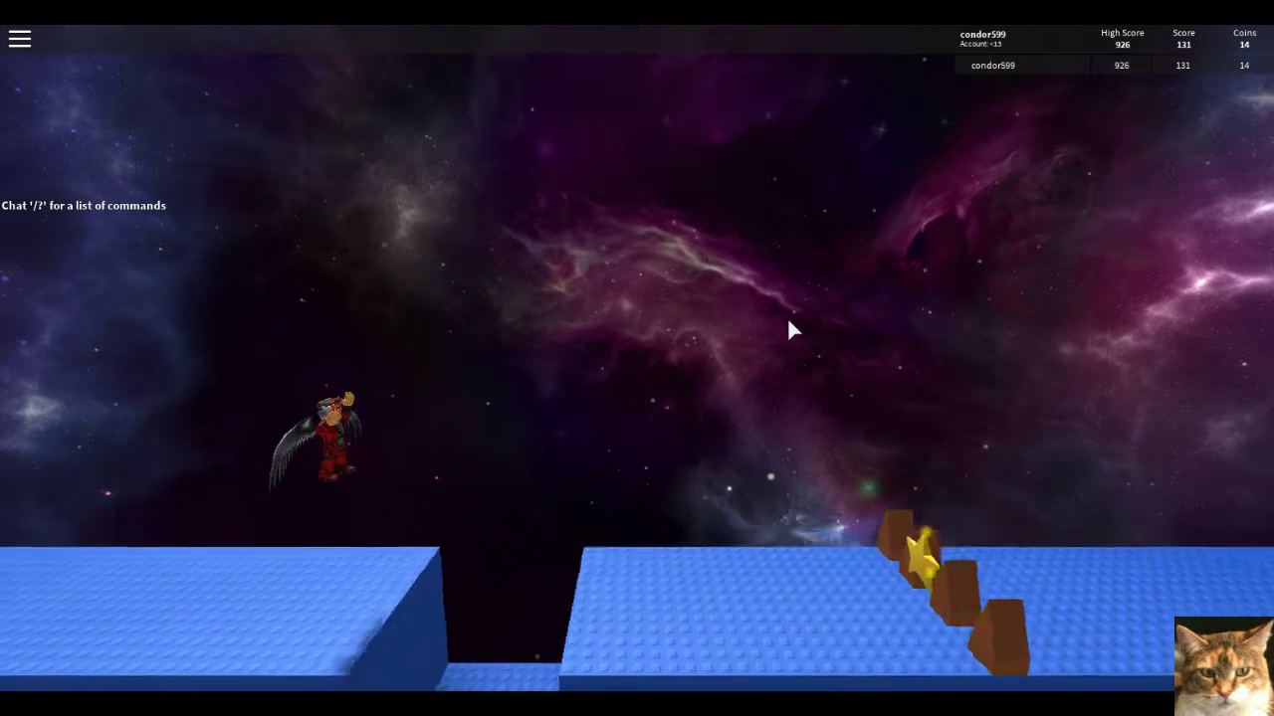
key(space)
key(space)
key(space)
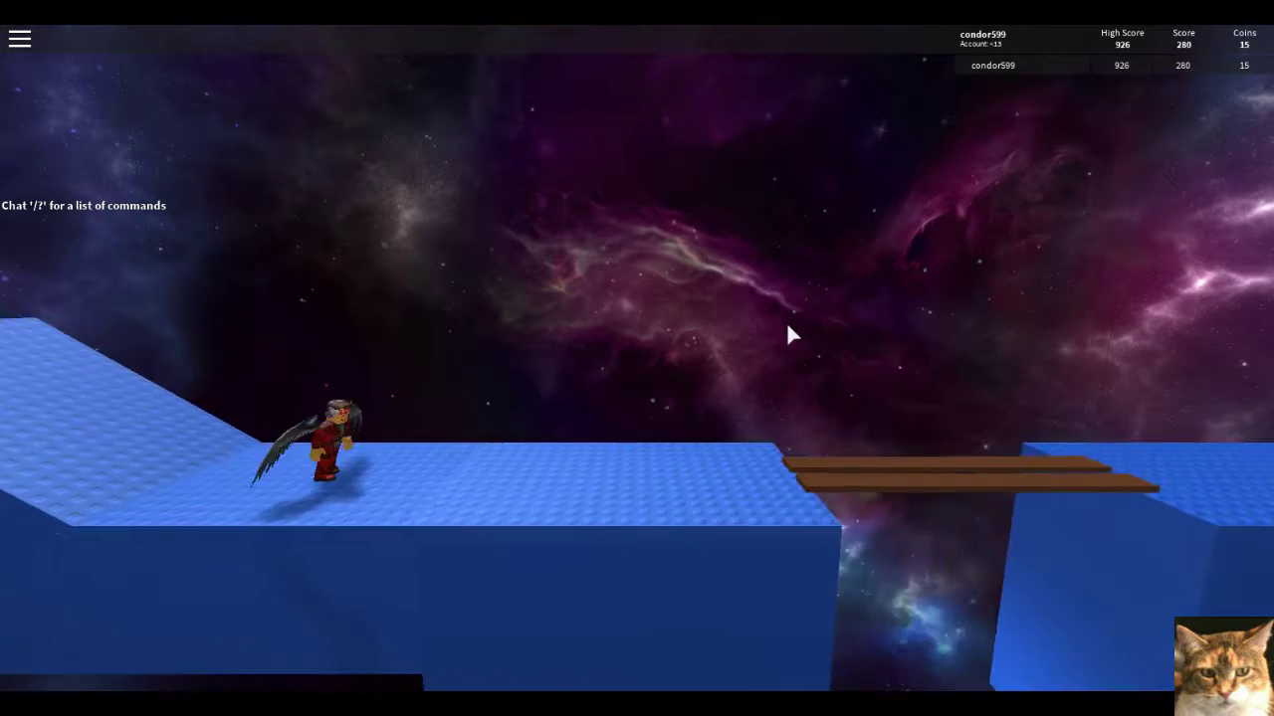
key(space)
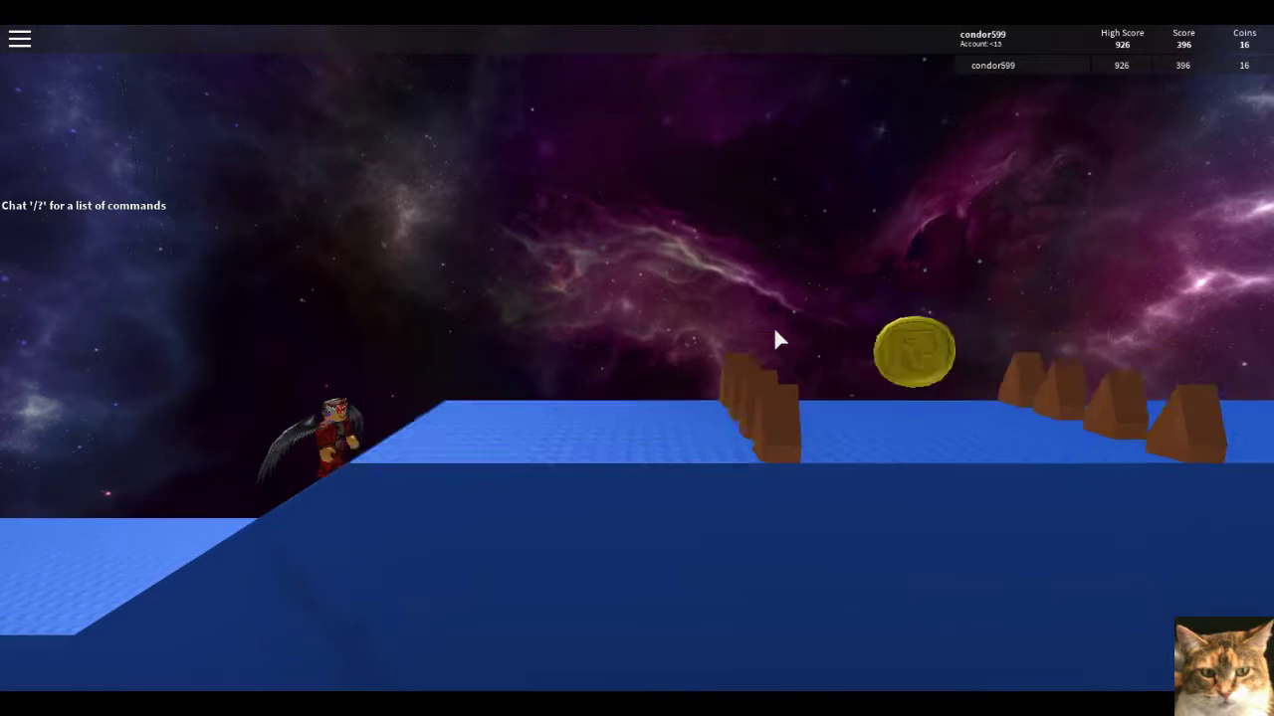
key(space)
key(space)
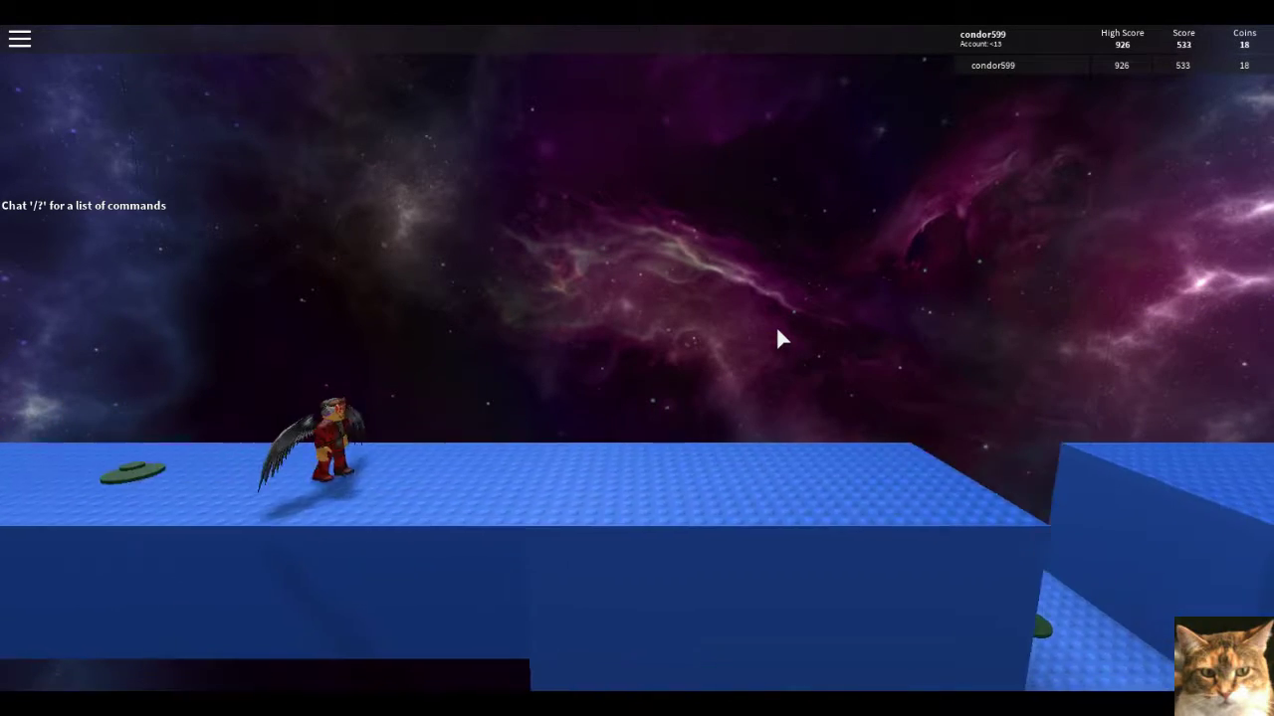
key(space)
key(space)
key(space)
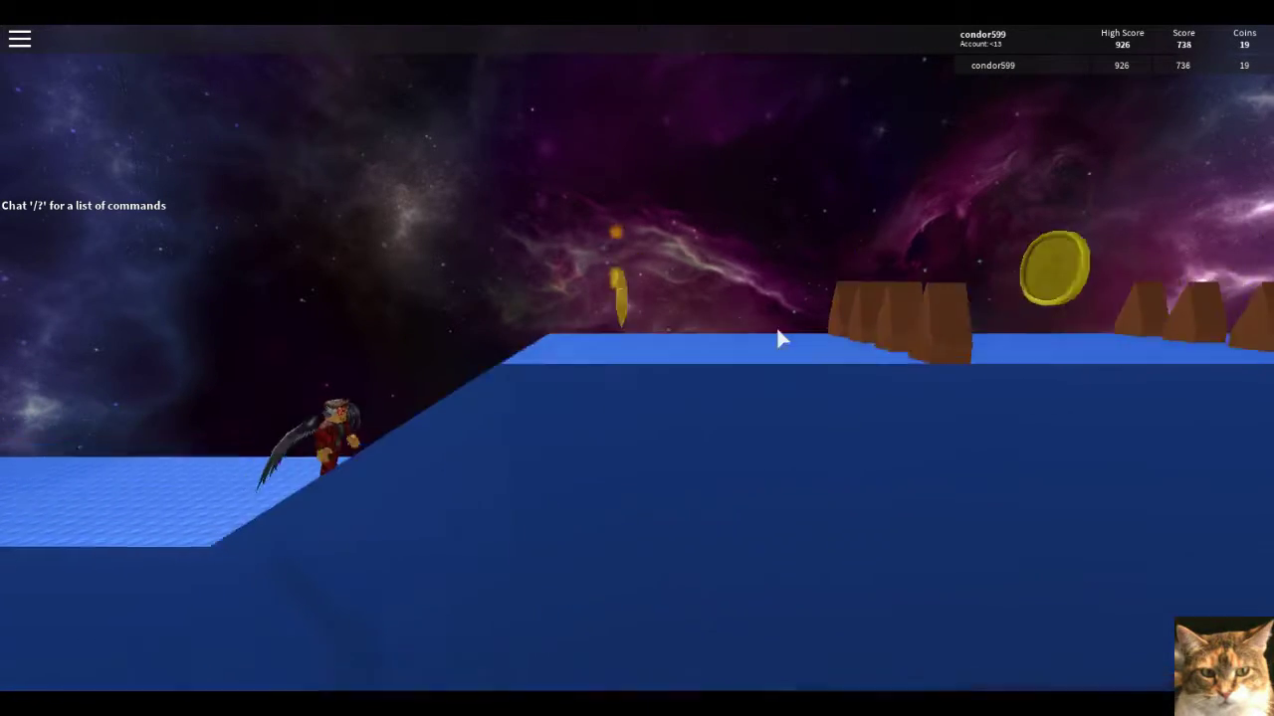
Clear the ramp, plank bridge, gaps and blocks, reaching a 1,659 score and 24 coins
key(space)
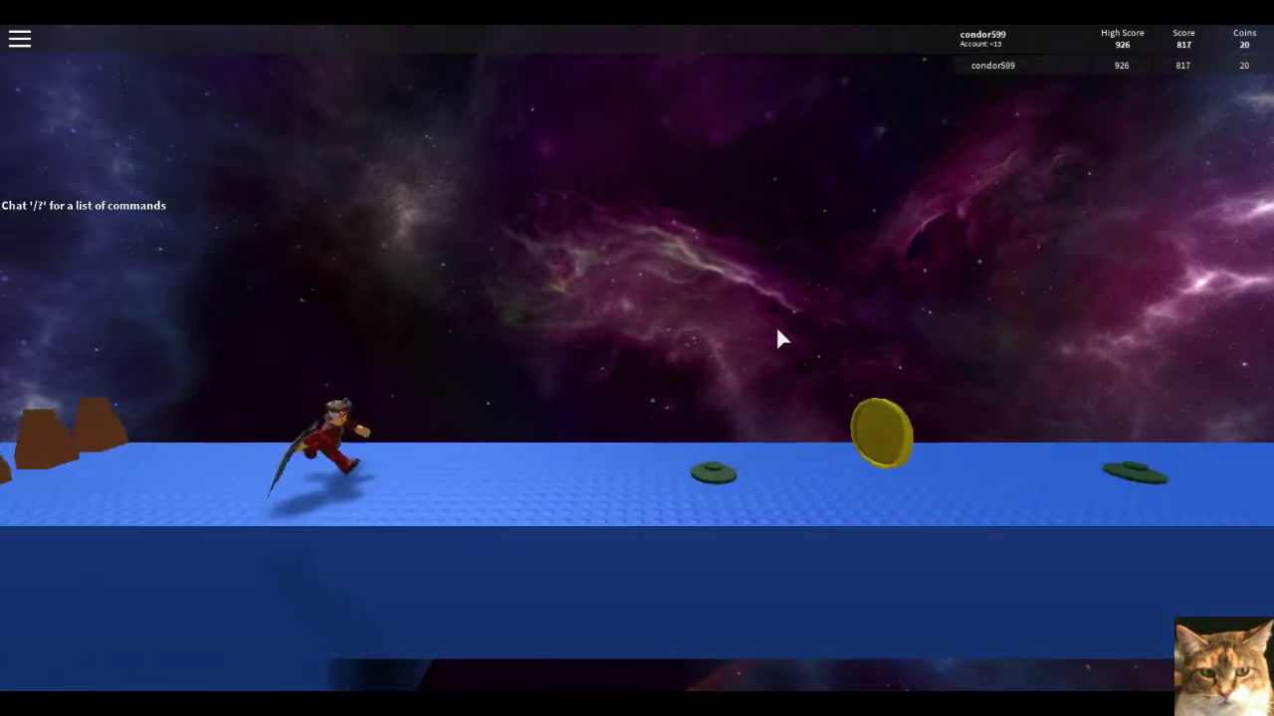
key(space)
key(space)
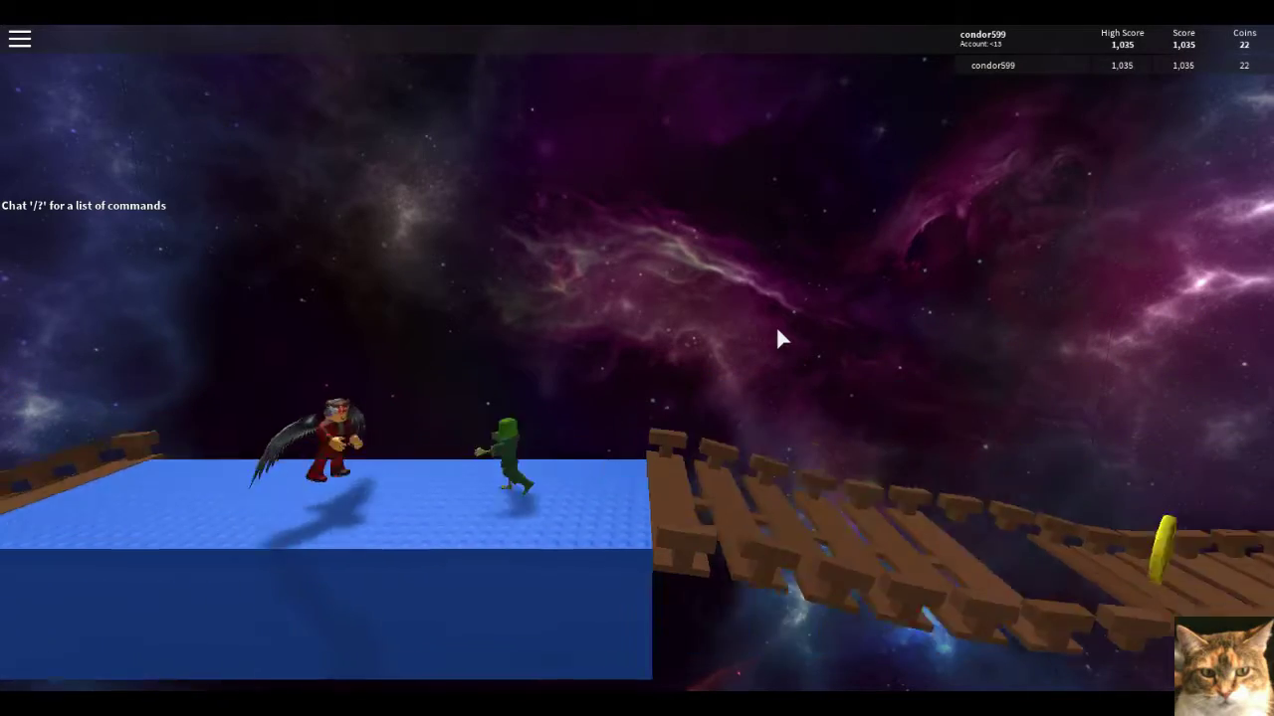
key(space)
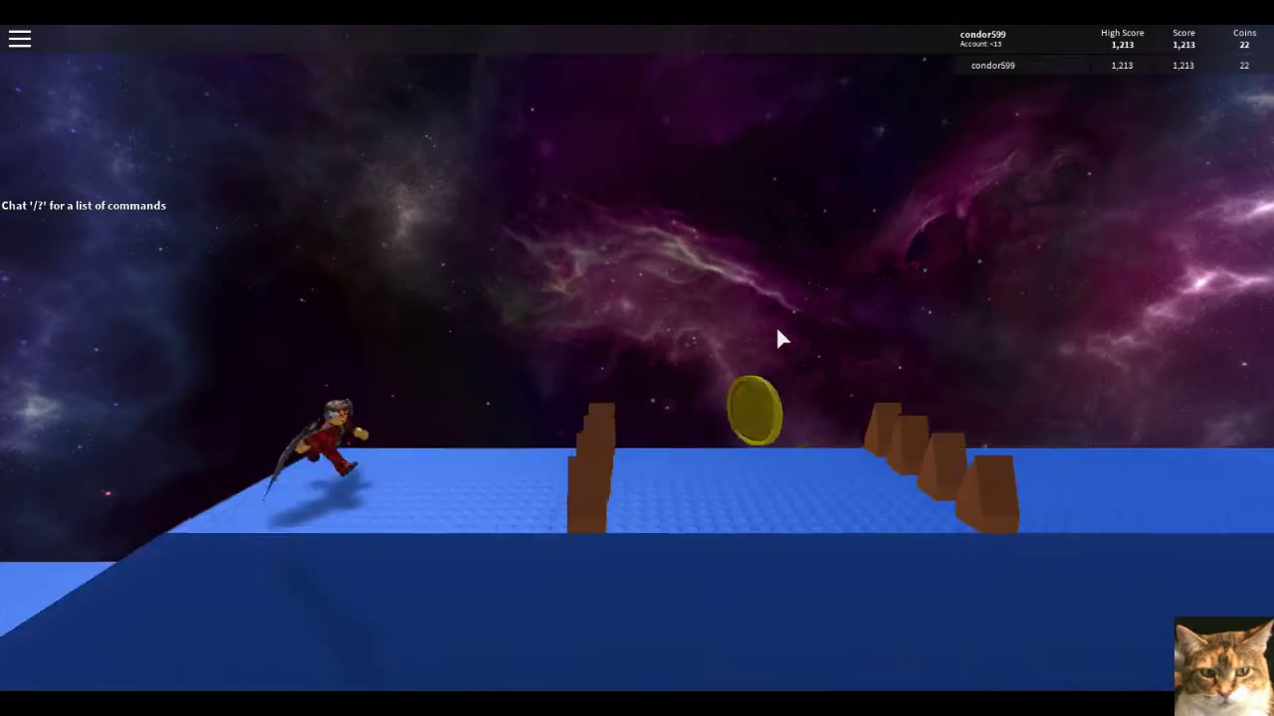
key(space)
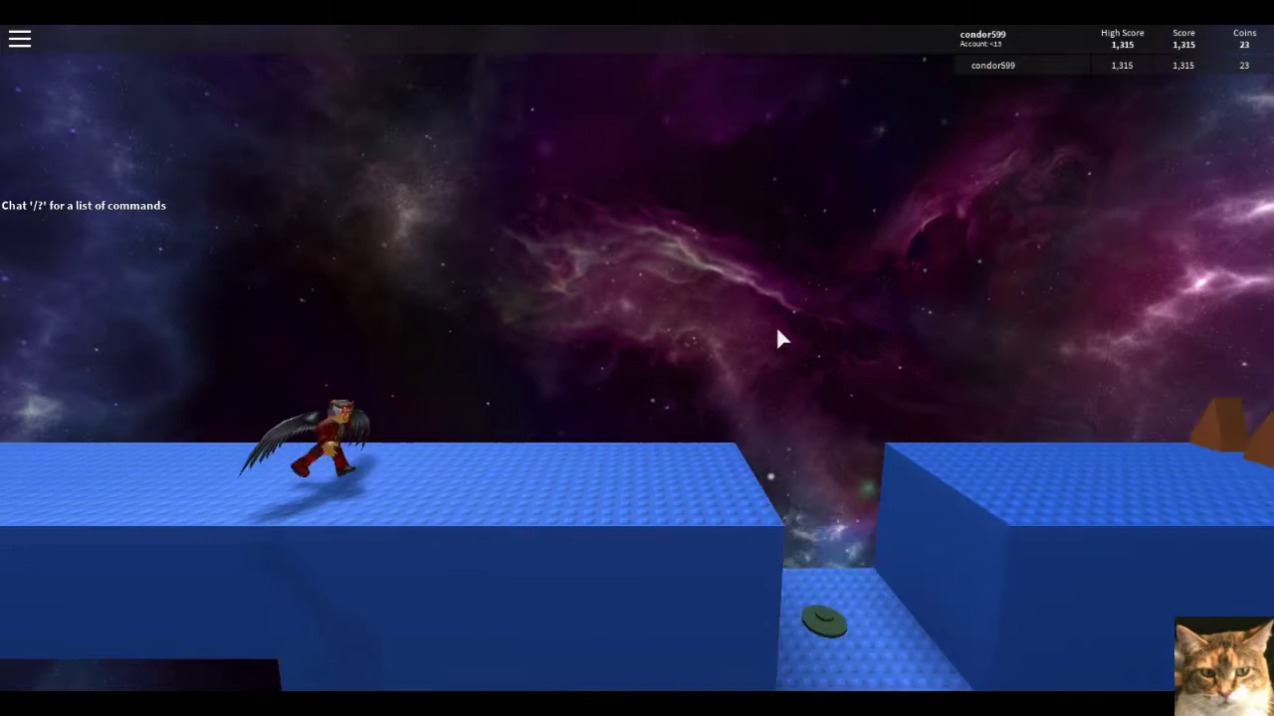
key(space)
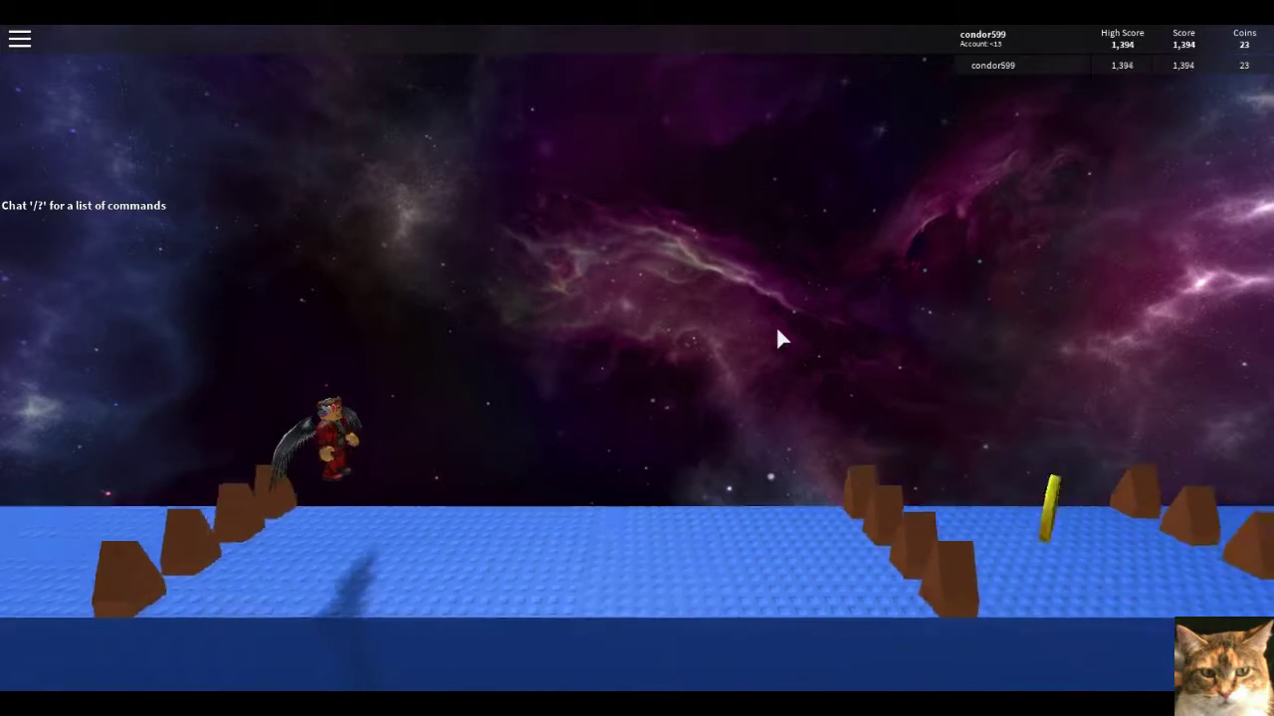
key(space)
key(space)
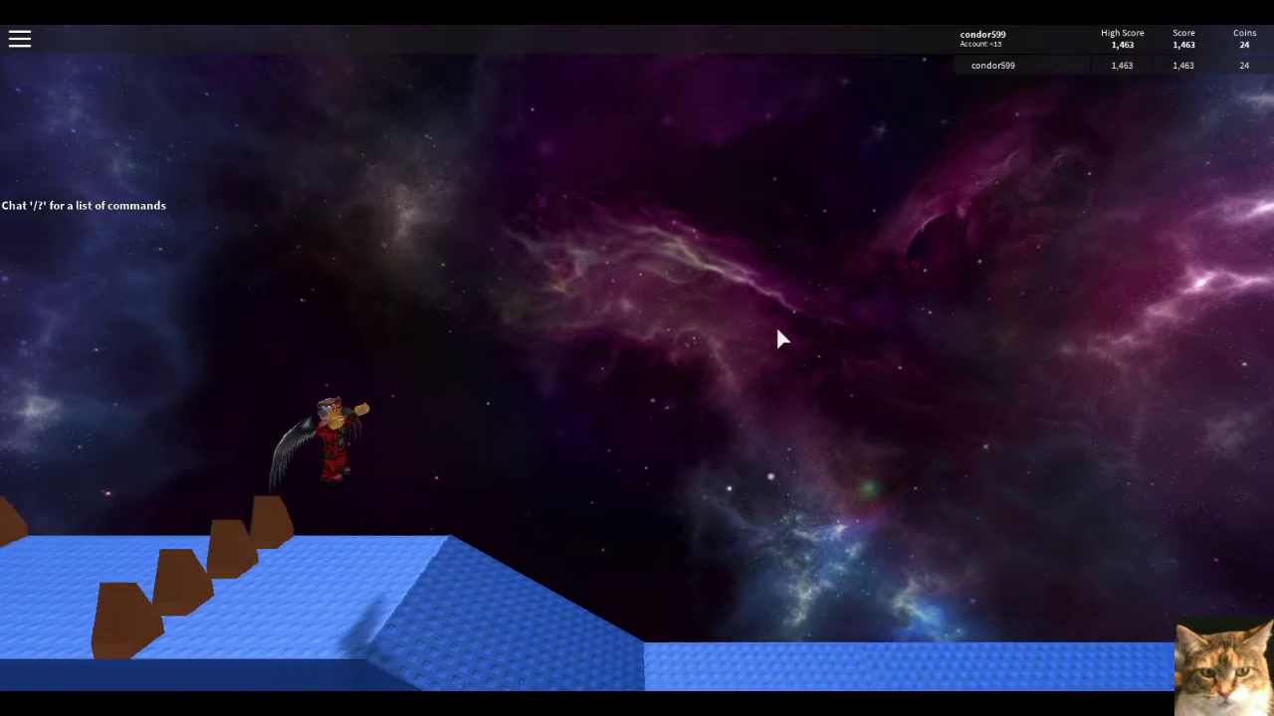
key(space)
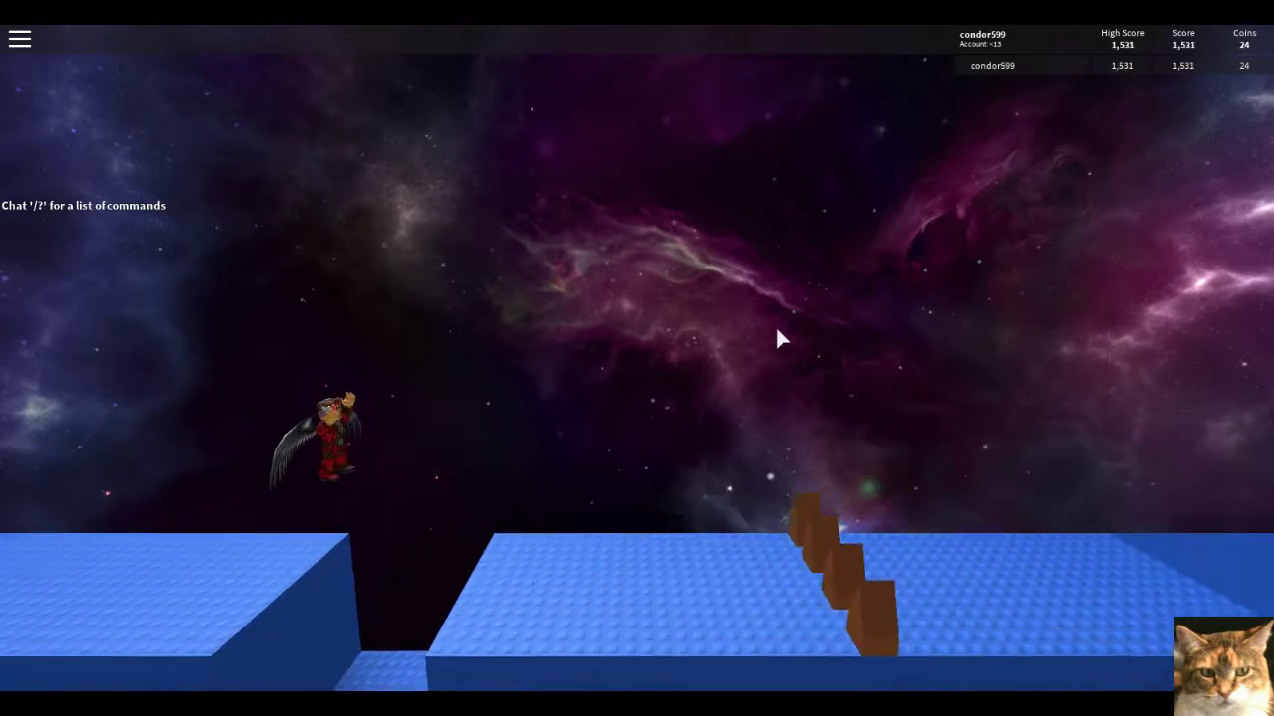
key(space)
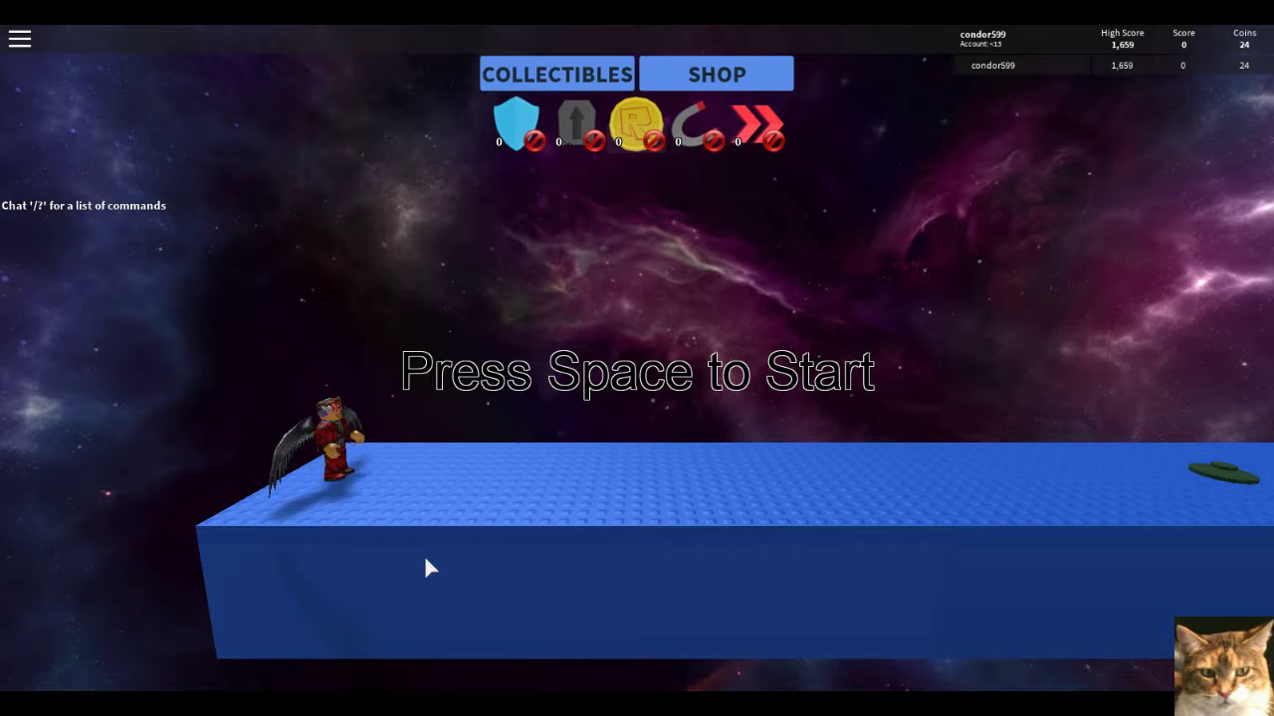
Play a run over gaps and brown obstacles, collecting coins up to the overhang
key(space)
key(space)
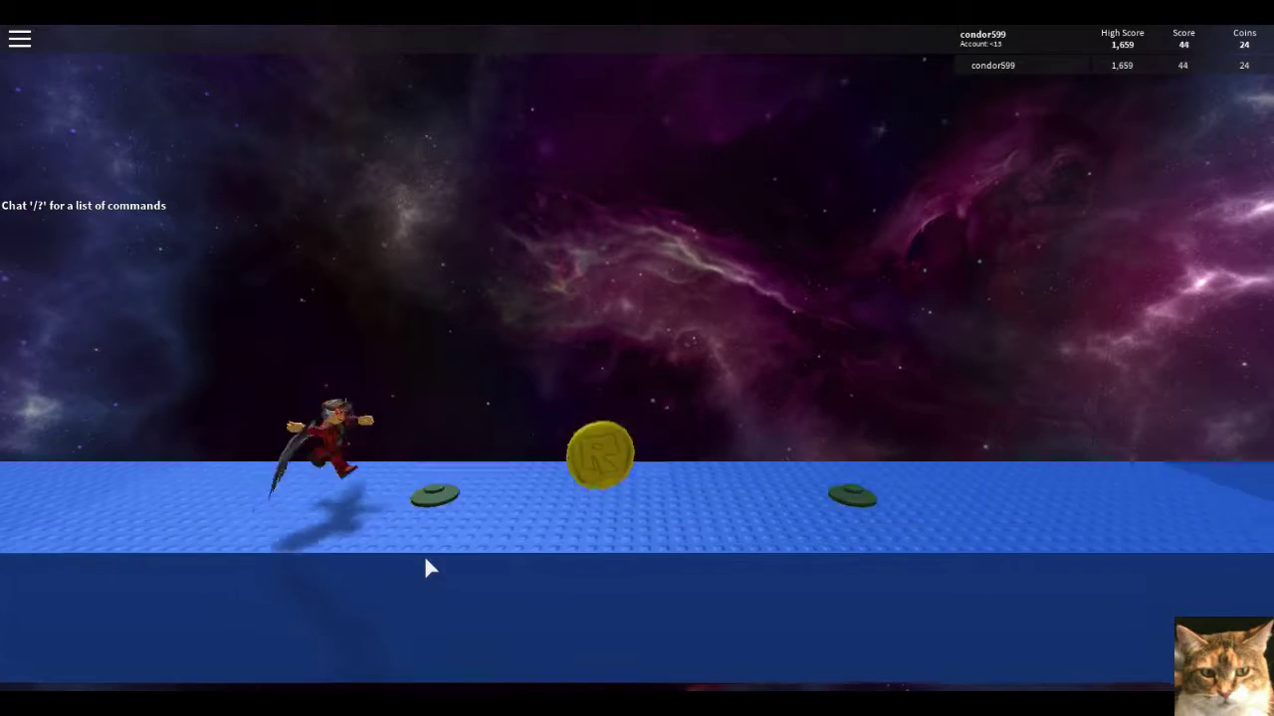
key(space)
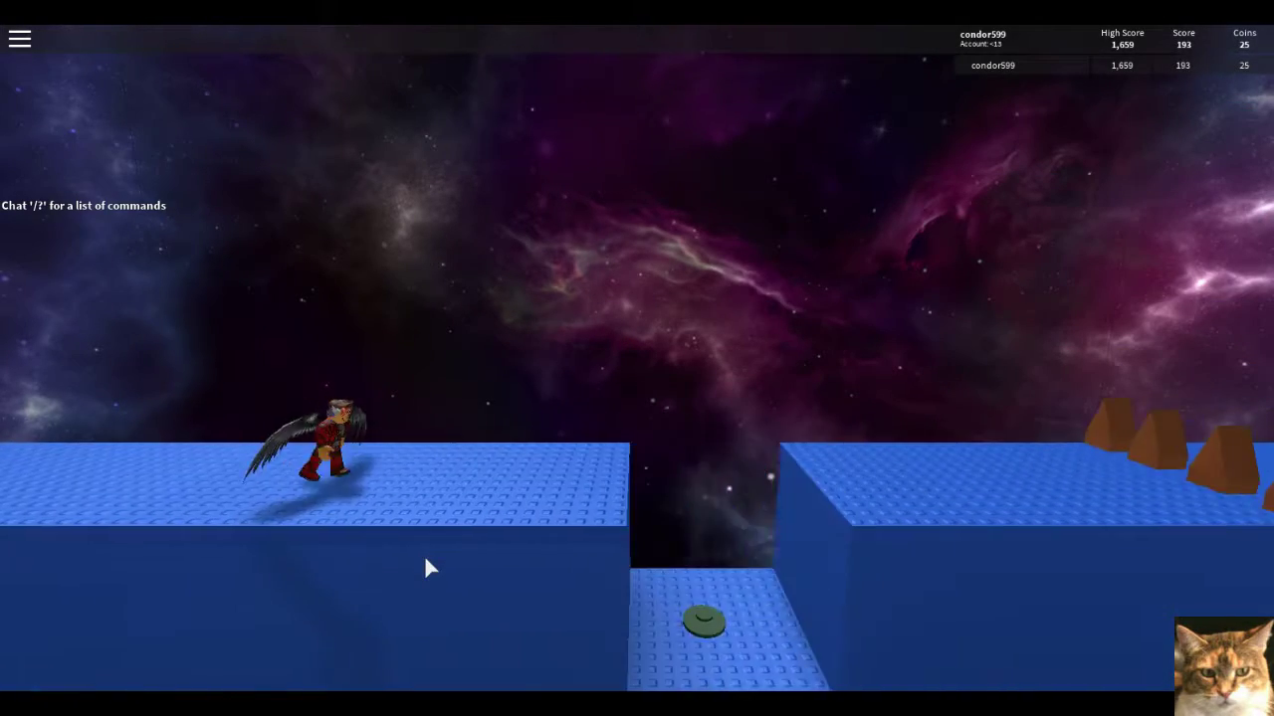
key(space)
key(space)
key(space)
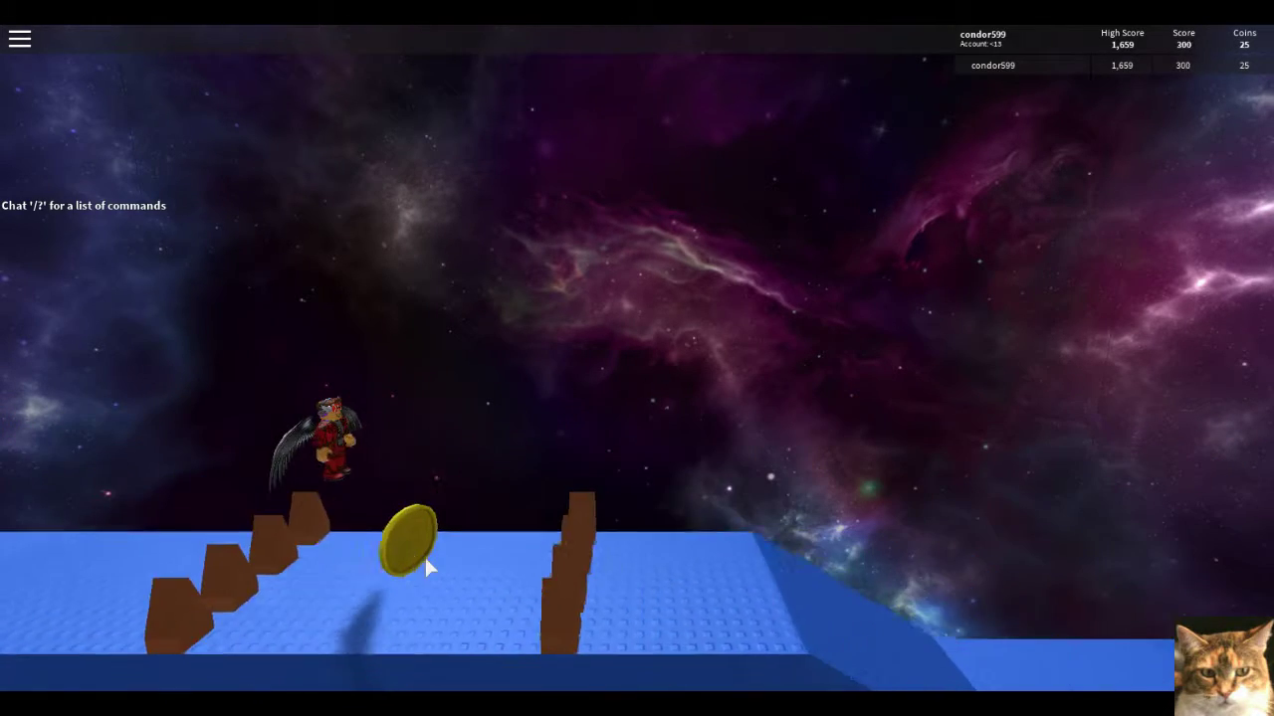
key(space)
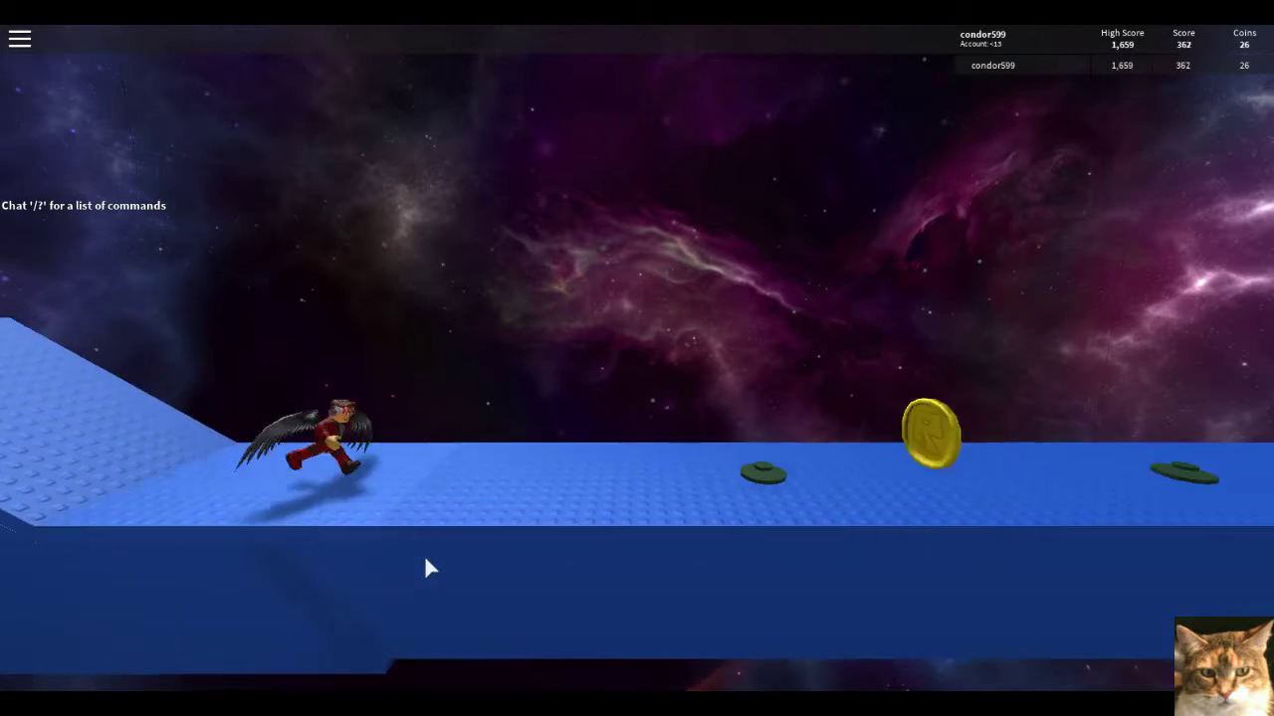
key(space)
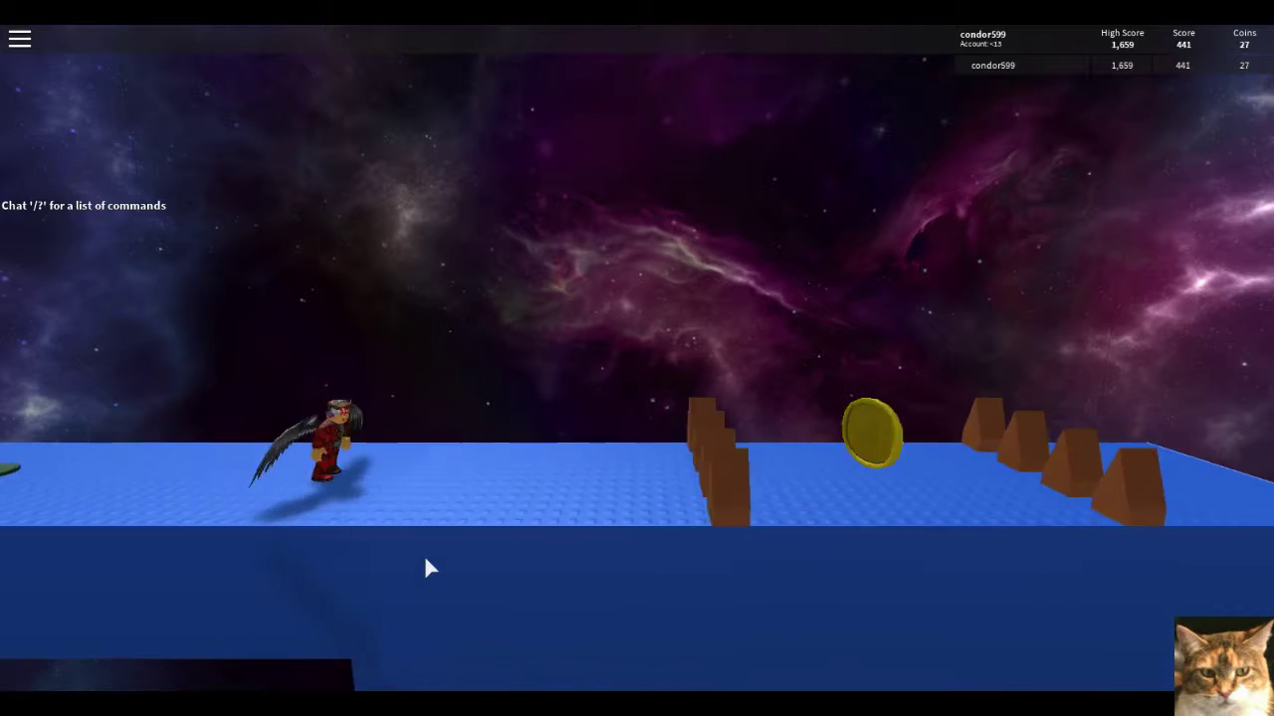
key(space)
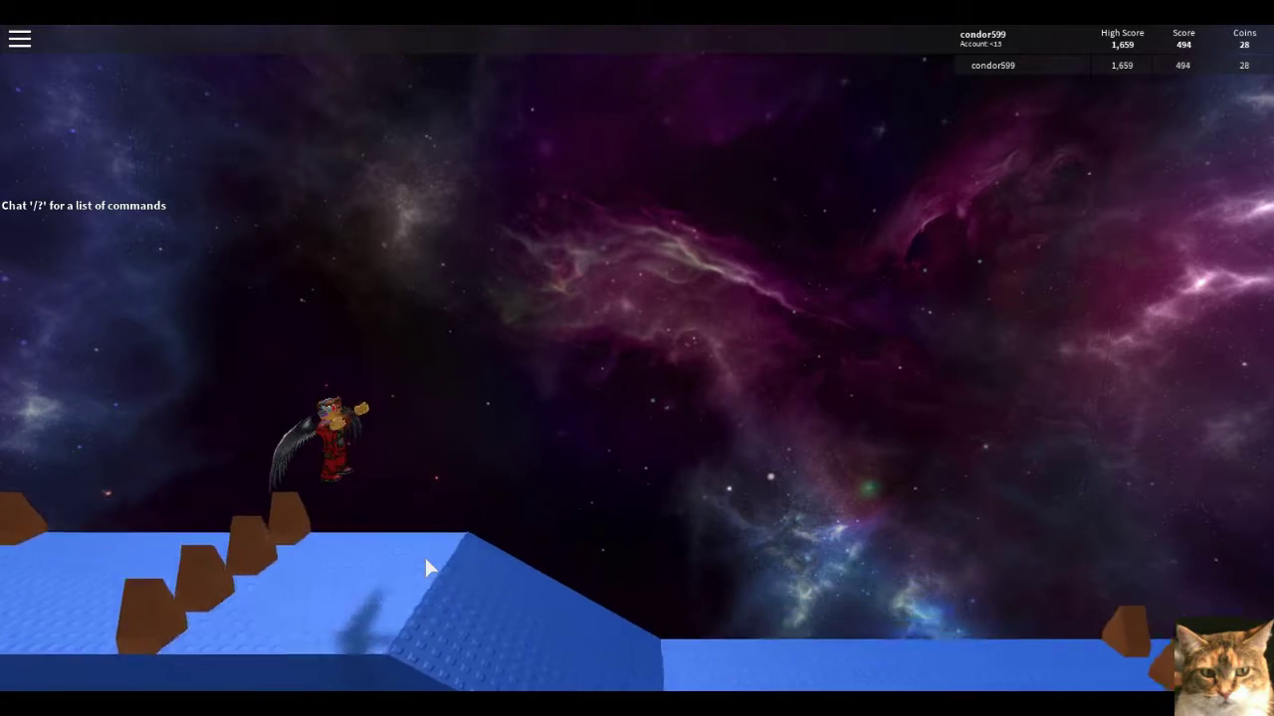
key(space)
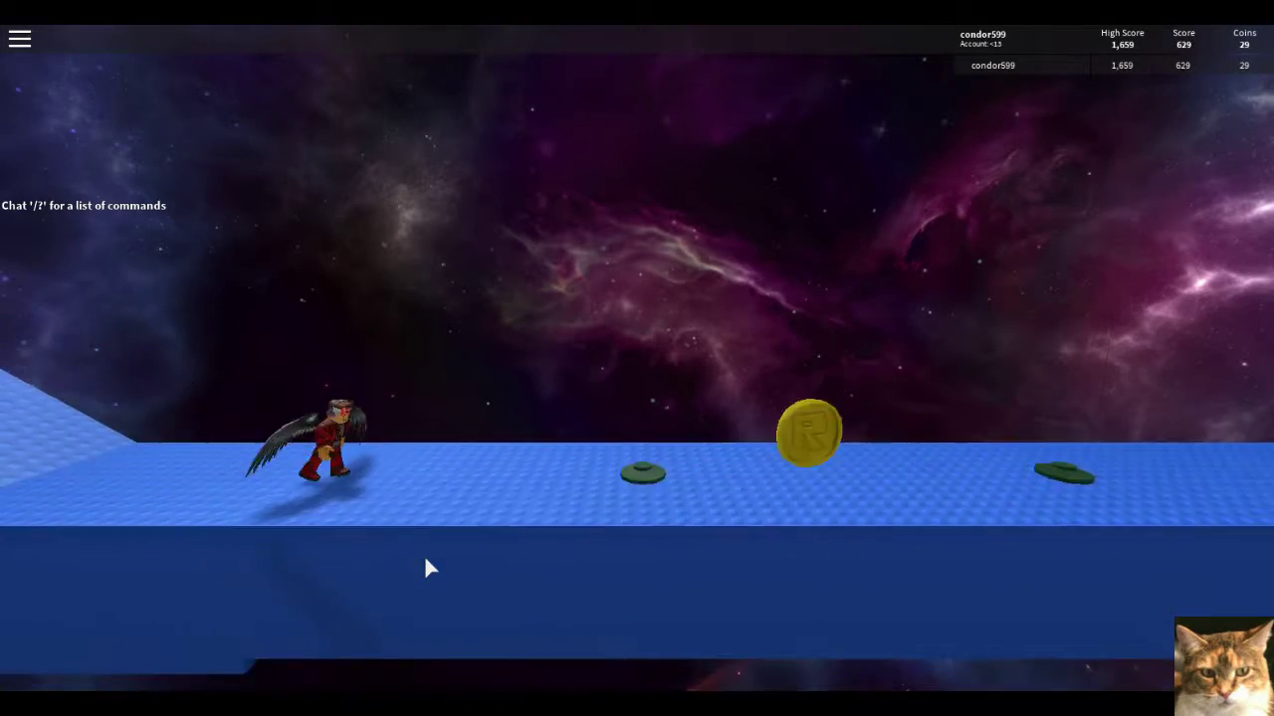
key(space)
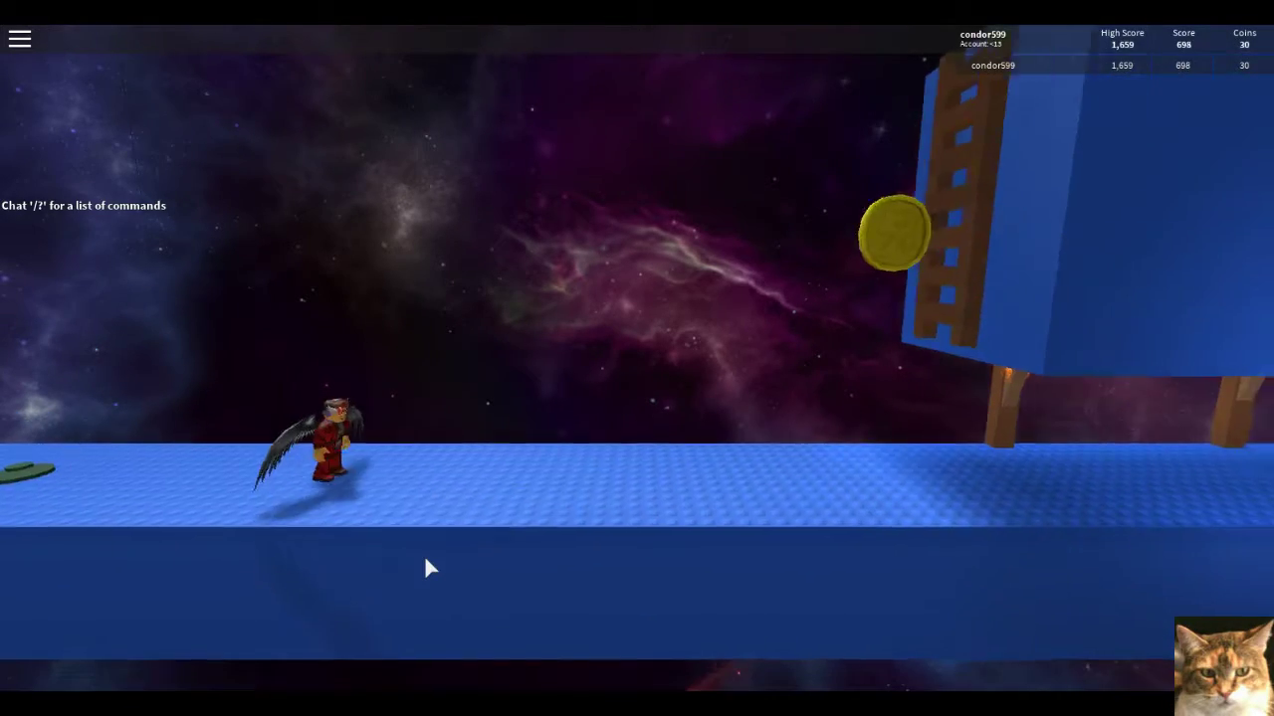
key(space)
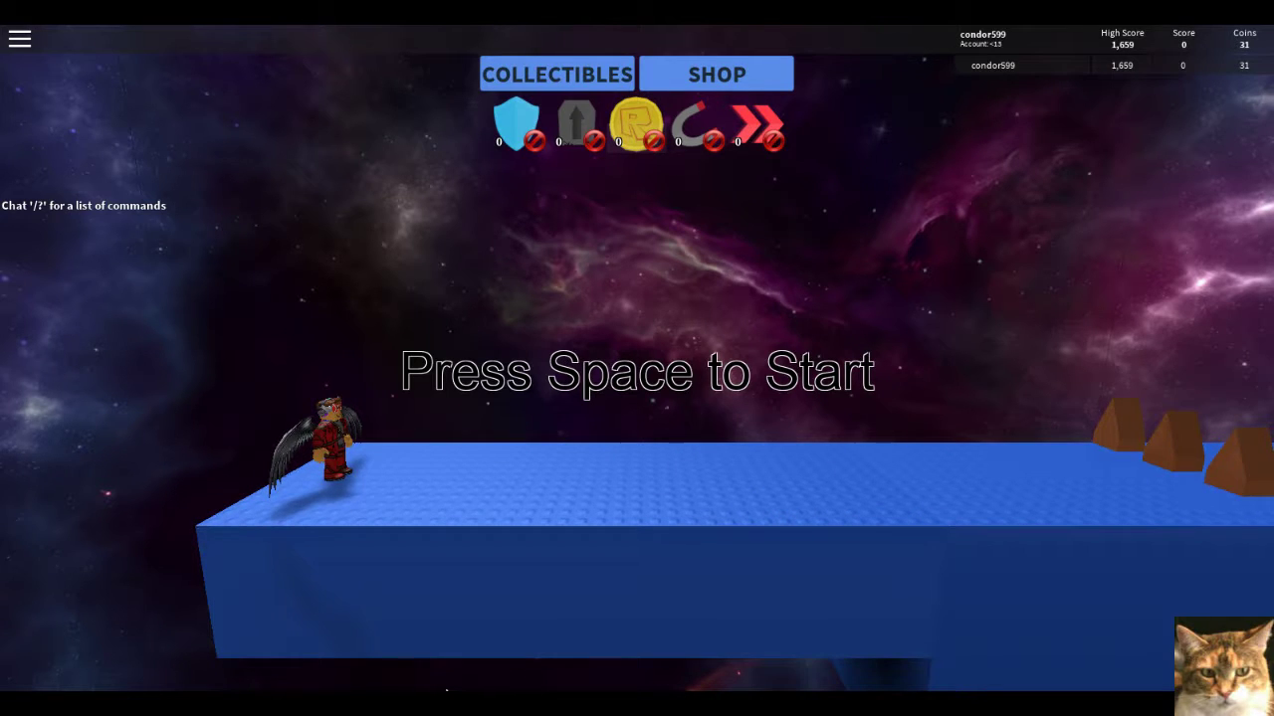
Start another run, grabbing coins and crossing the wooden bridge and ramp
key(space)
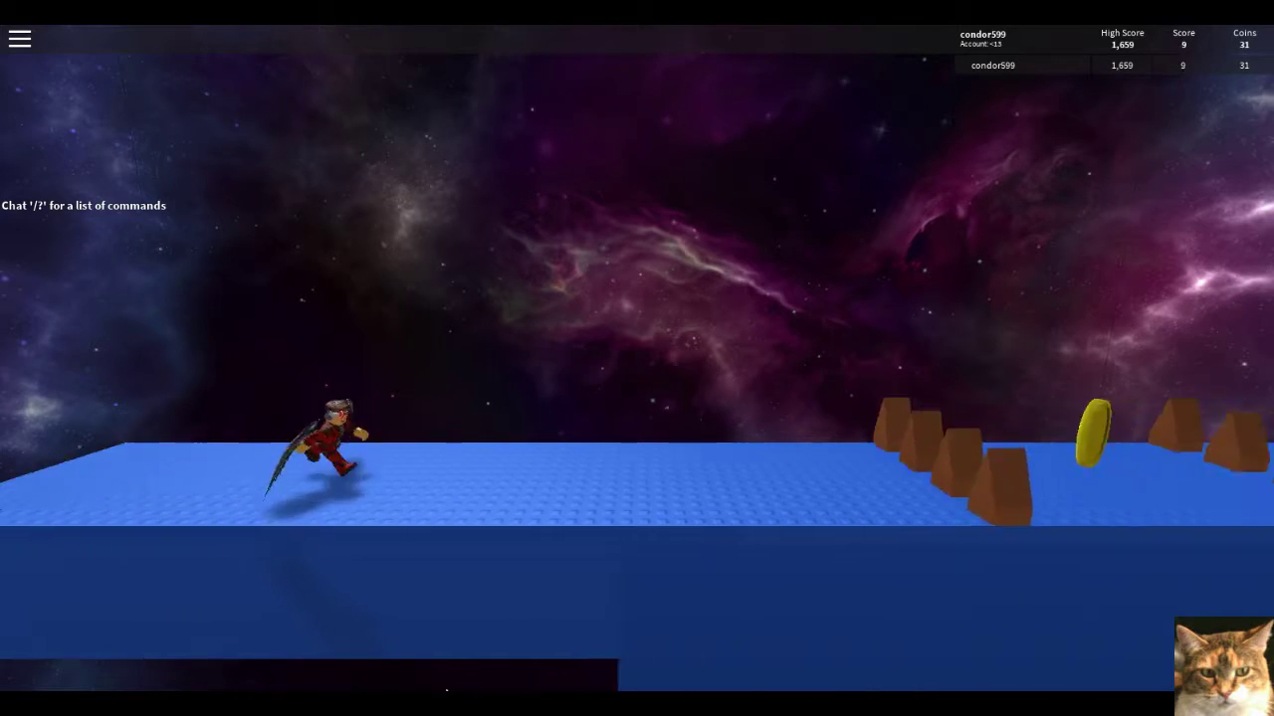
key(space)
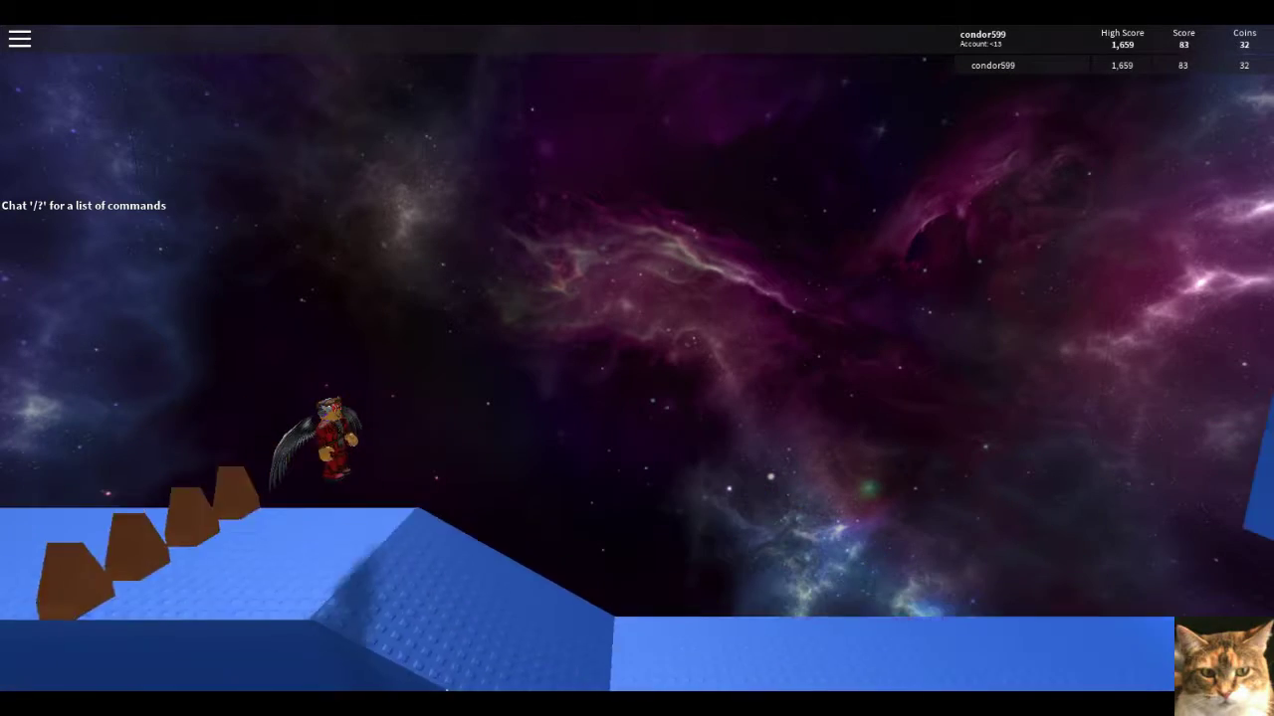
key(space)
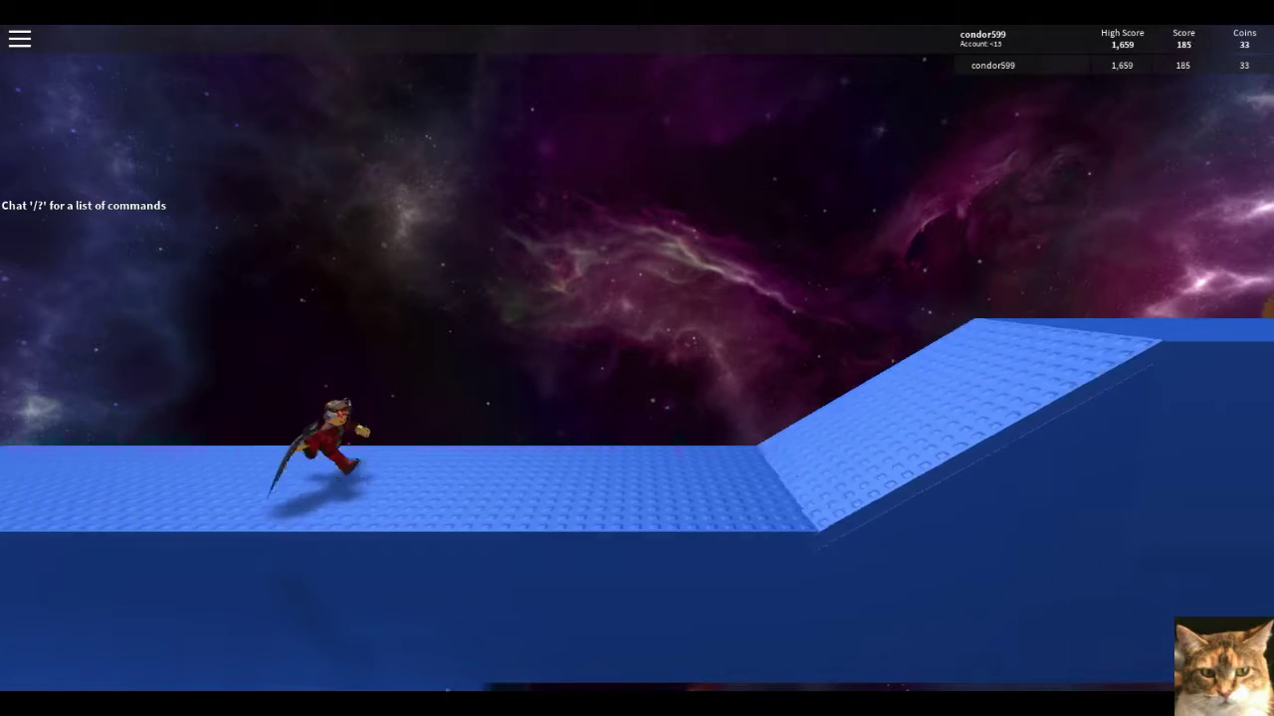
key(space)
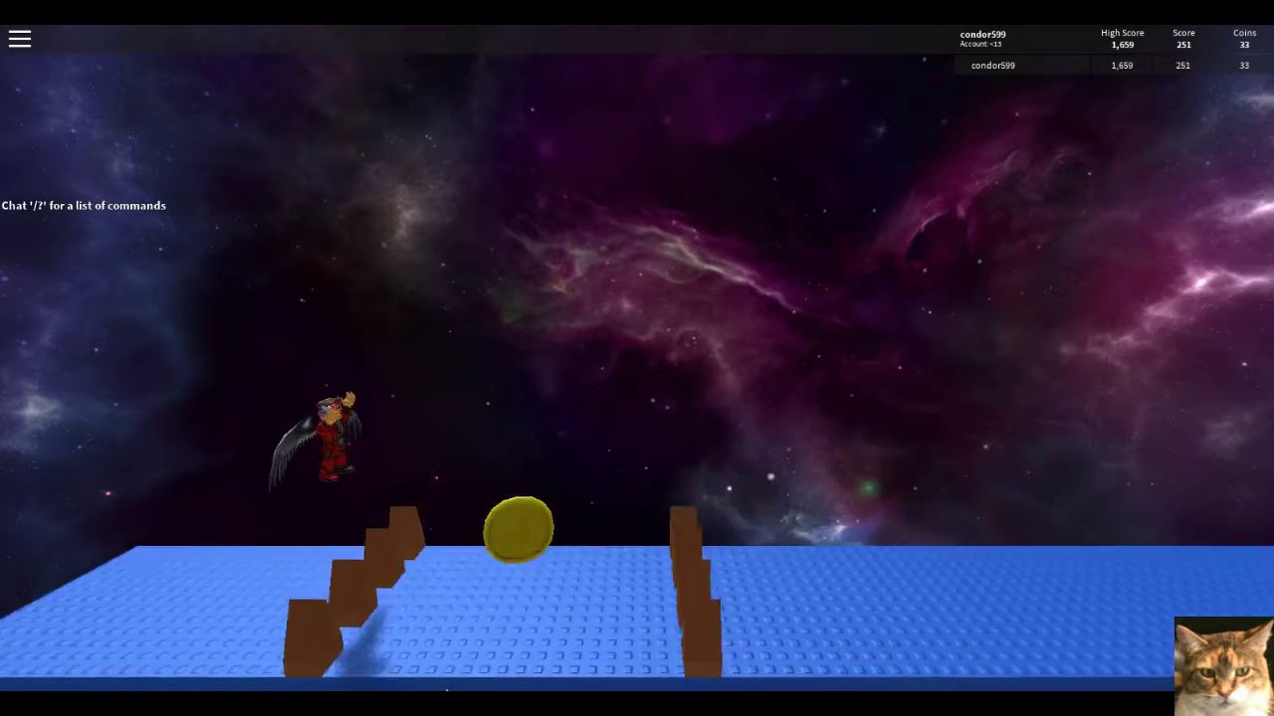
key(space)
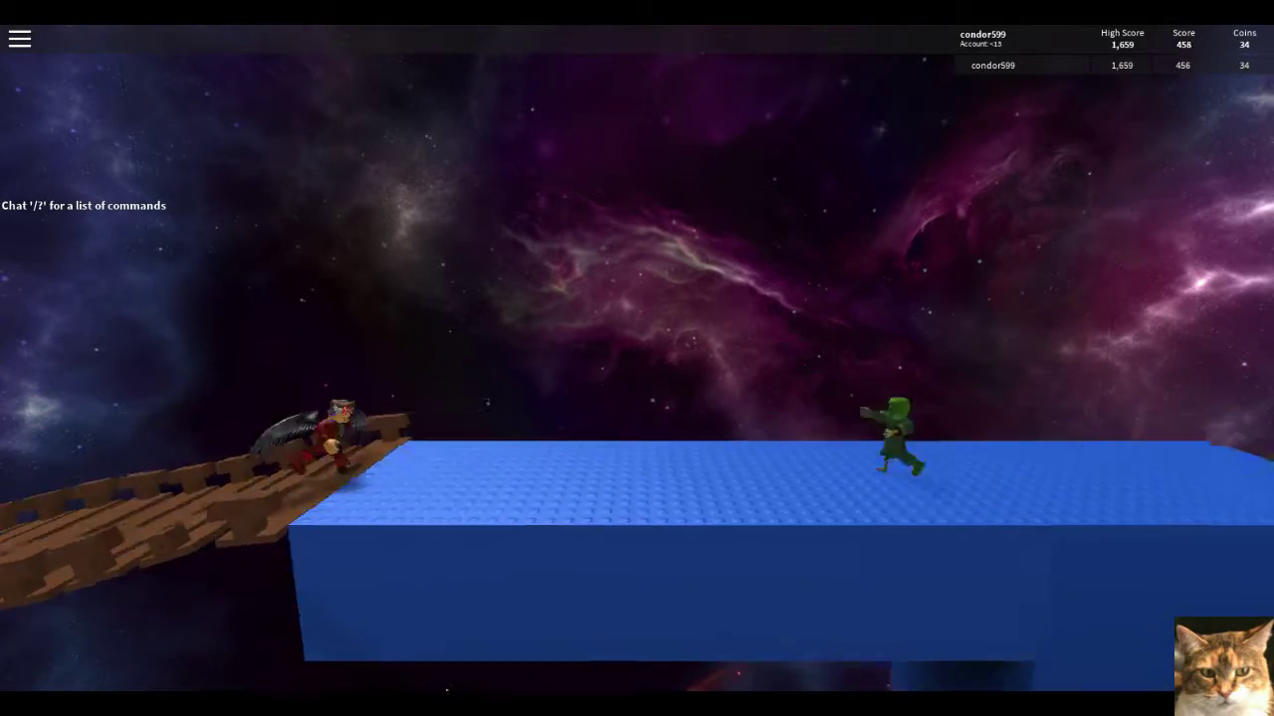
key(space)
key(space)
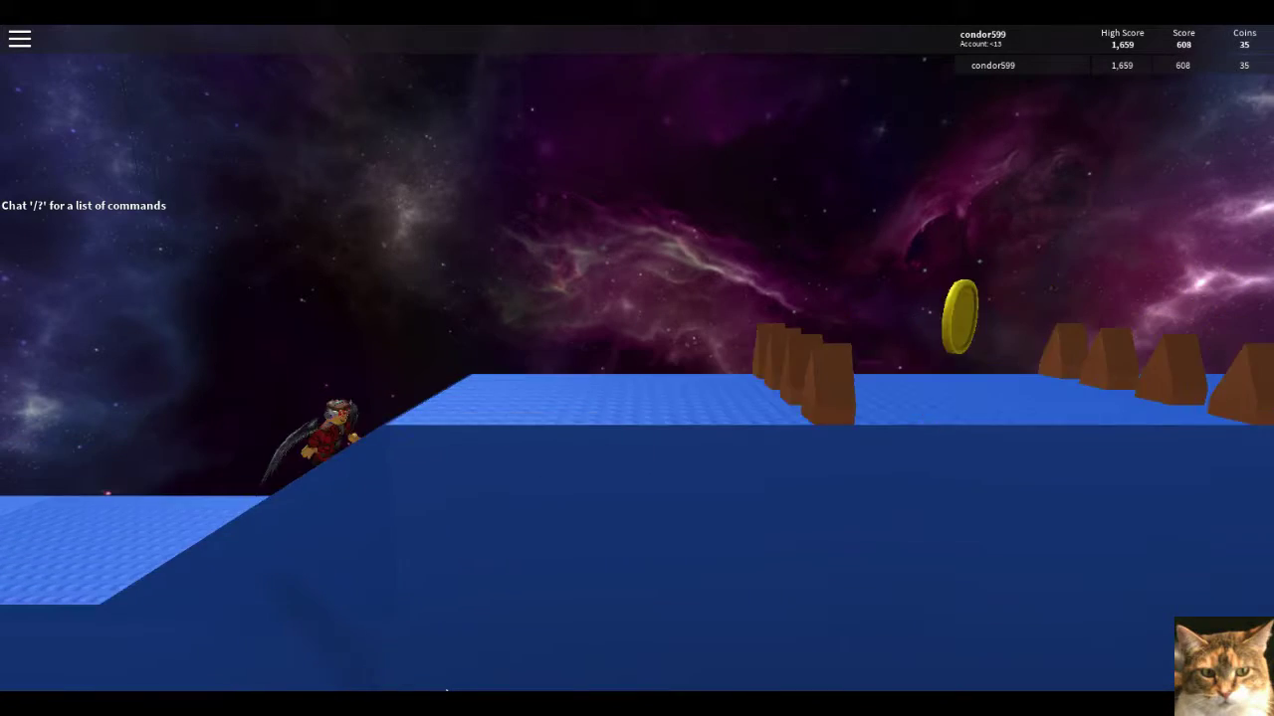
key(space)
Clear brown pillars, steps and gaps, collecting coins to a 1,446 score and 41 coins
key(space)
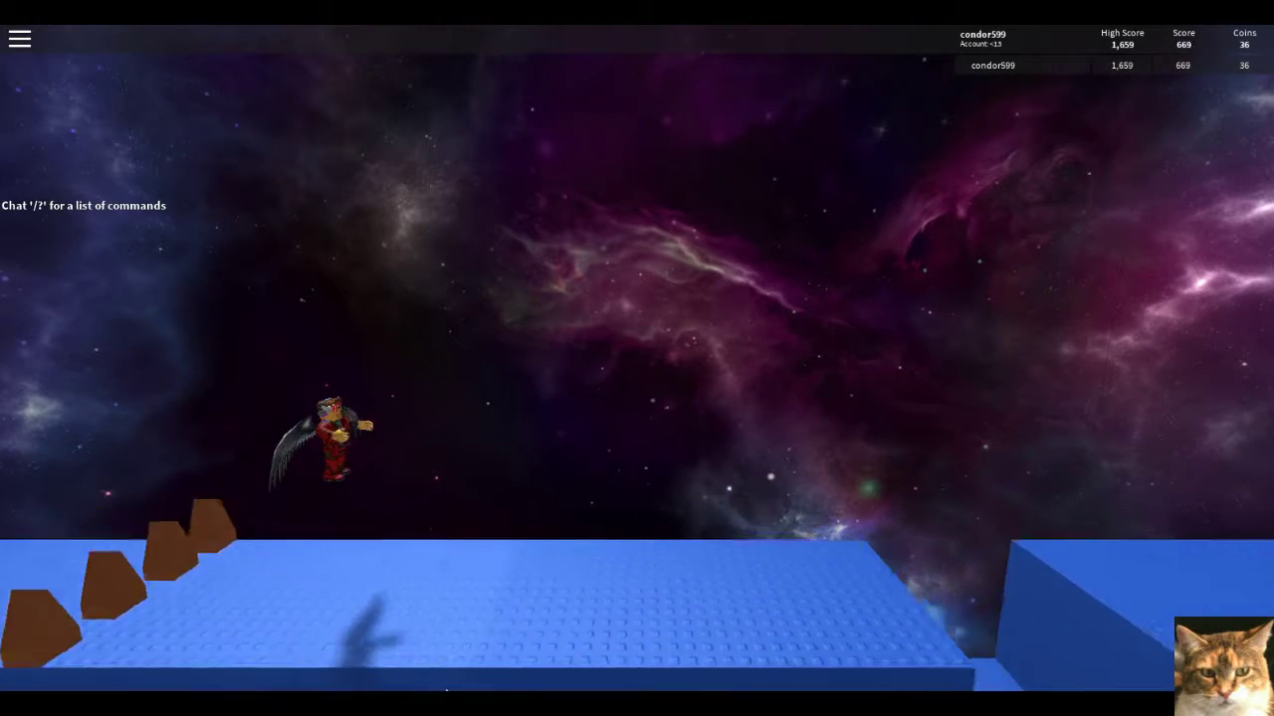
key(space)
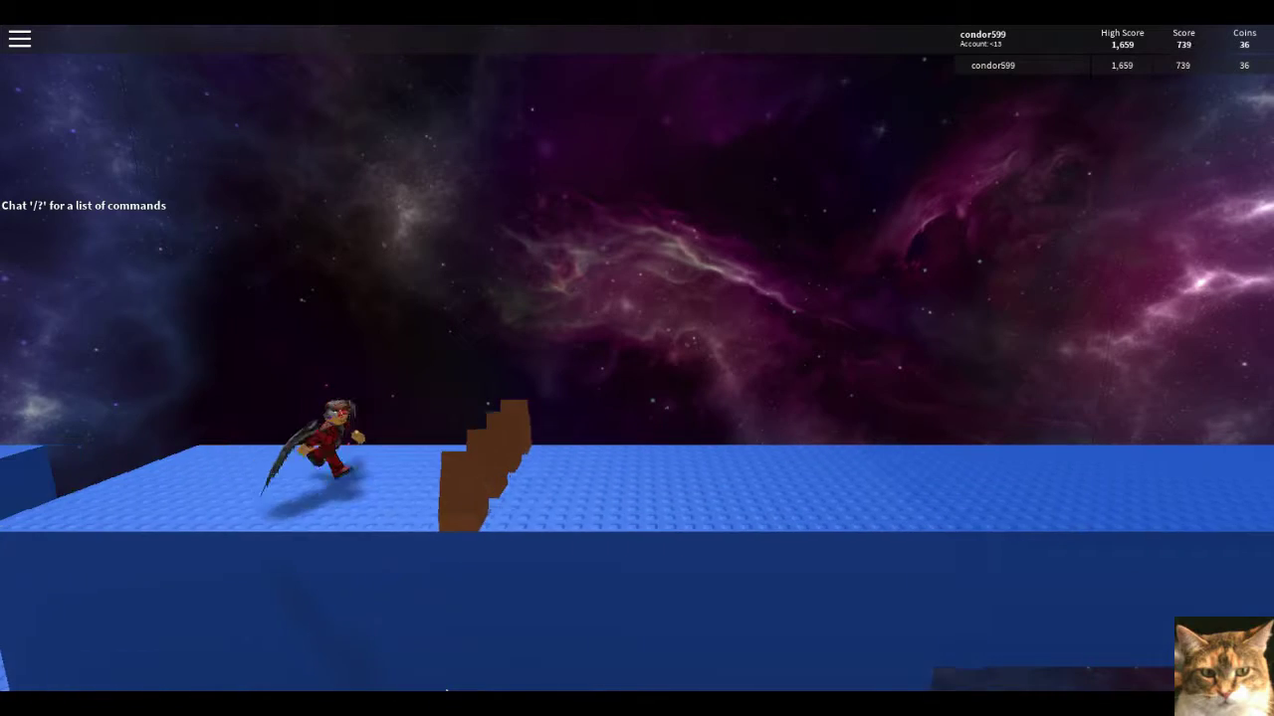
key(space)
key(space)
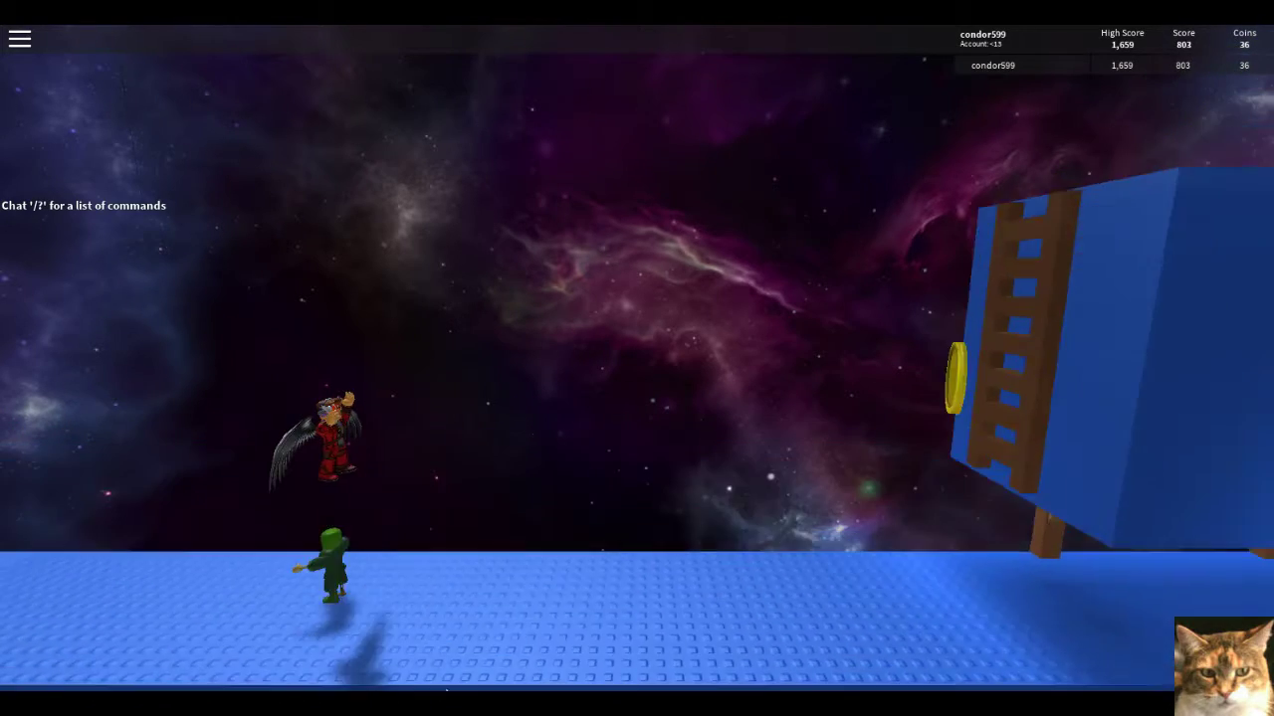
key(space)
key(space)
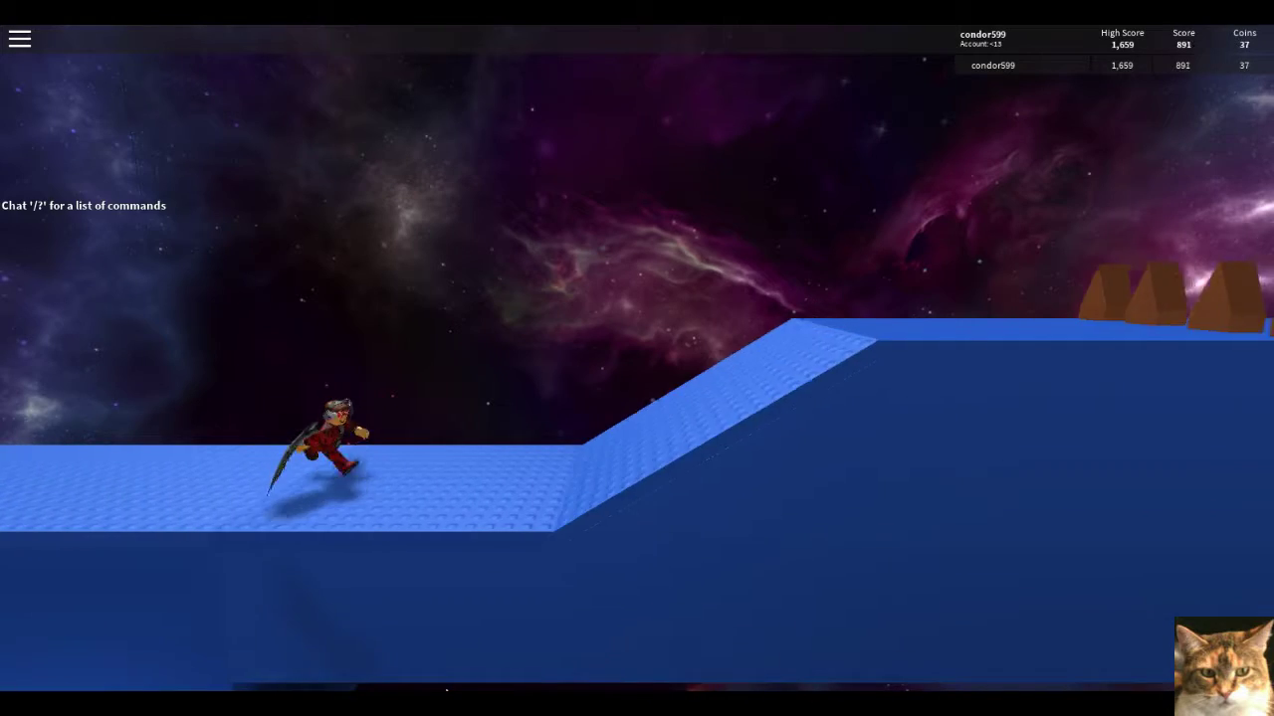
key(space)
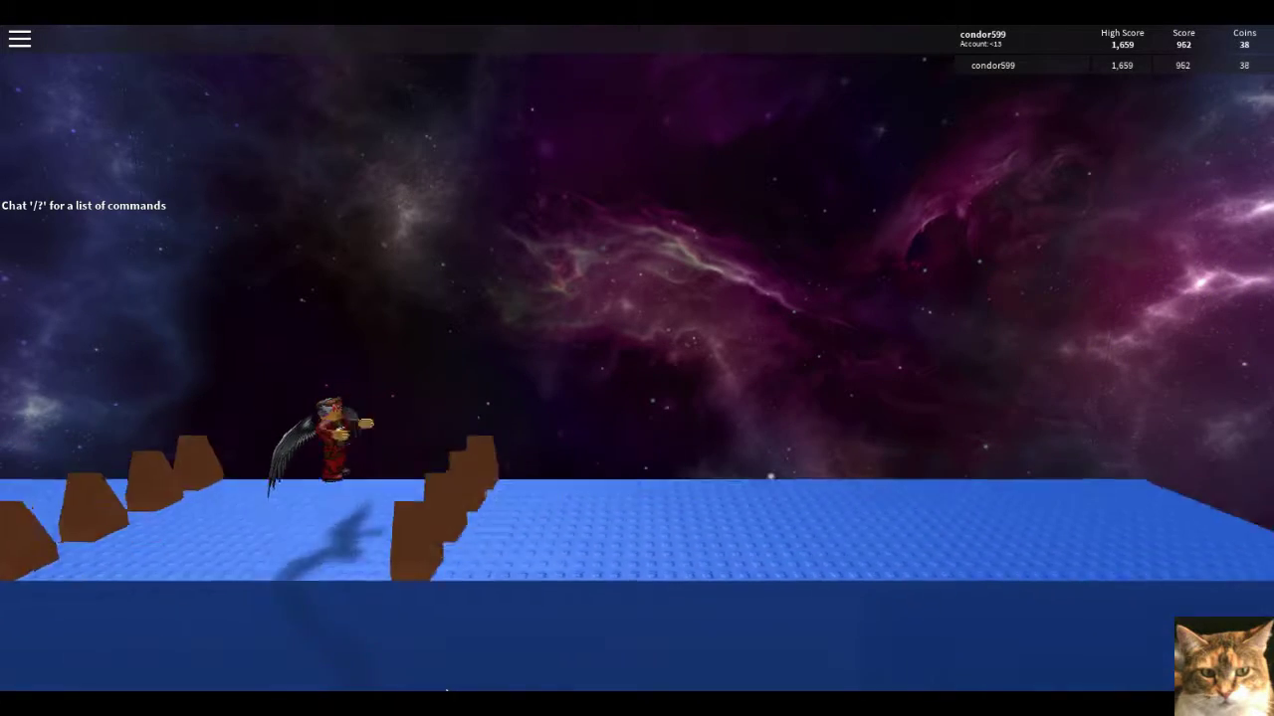
key(space)
key(space)
key(space)
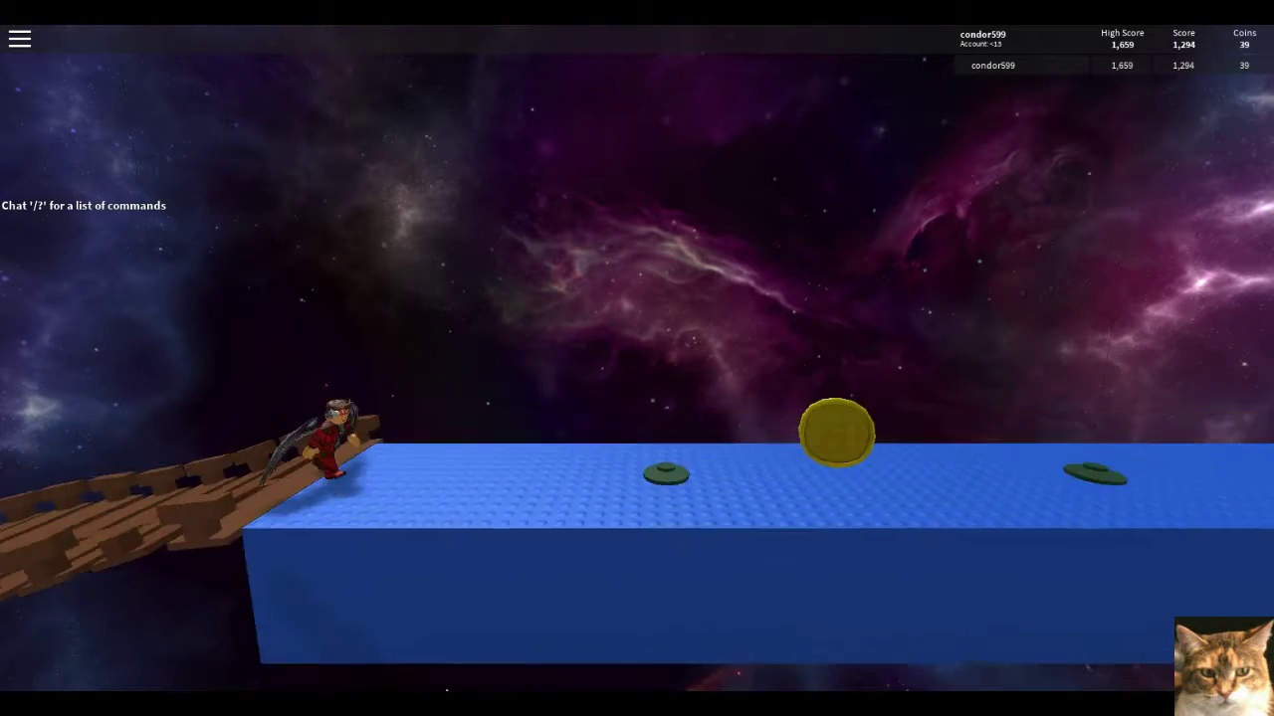
key(space)
key(space)
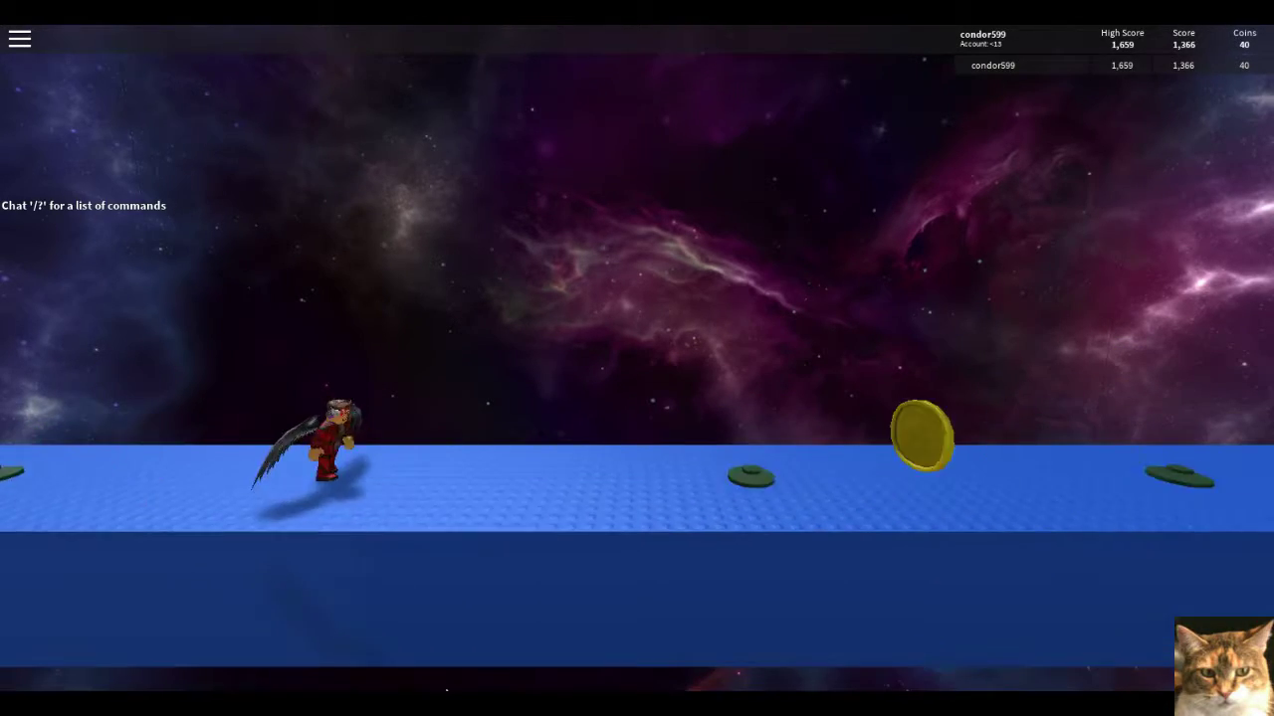
key(space)
key(space)
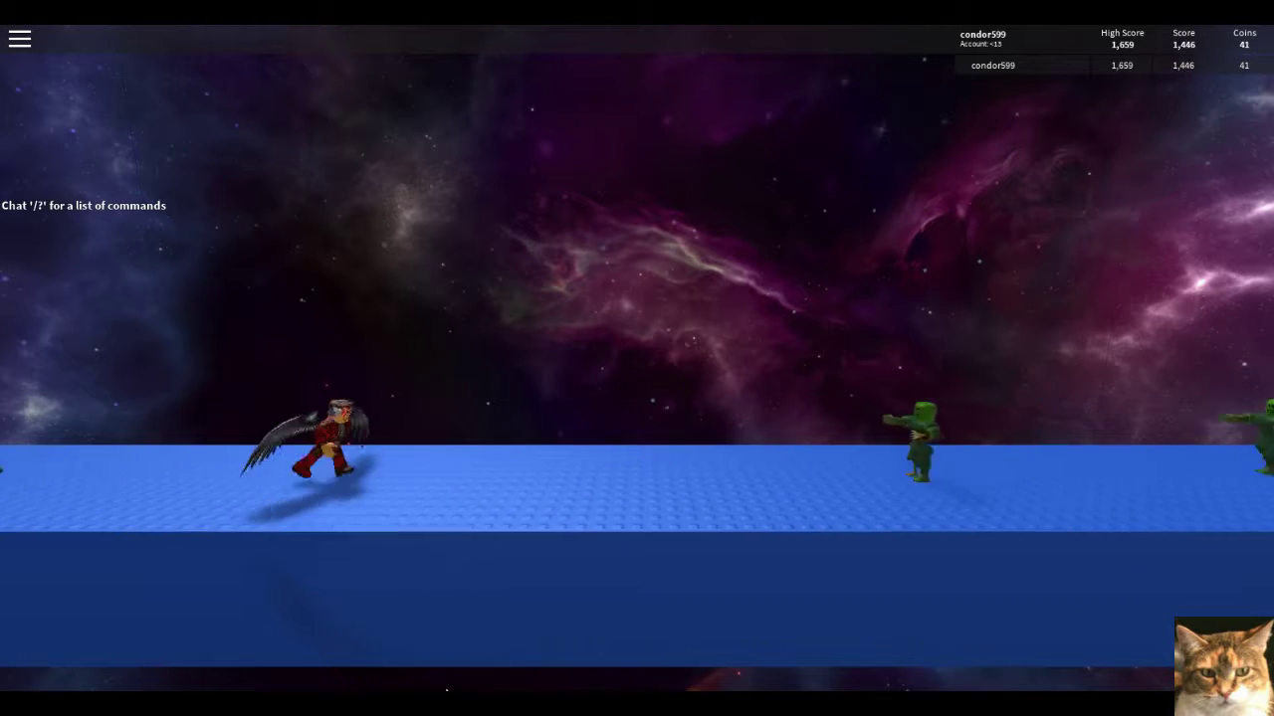
key(space)
key(space)
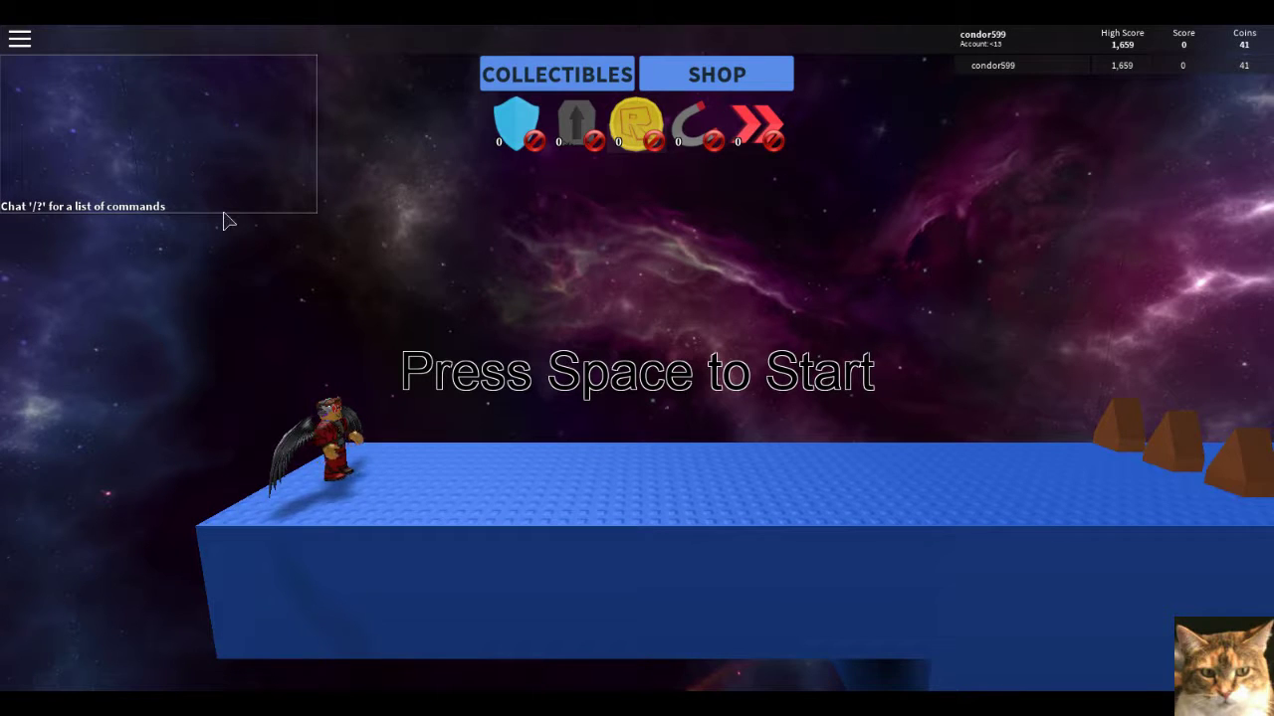
text(hi)
Send the message 'hi' to the game chat
key(Return)
text(hi)
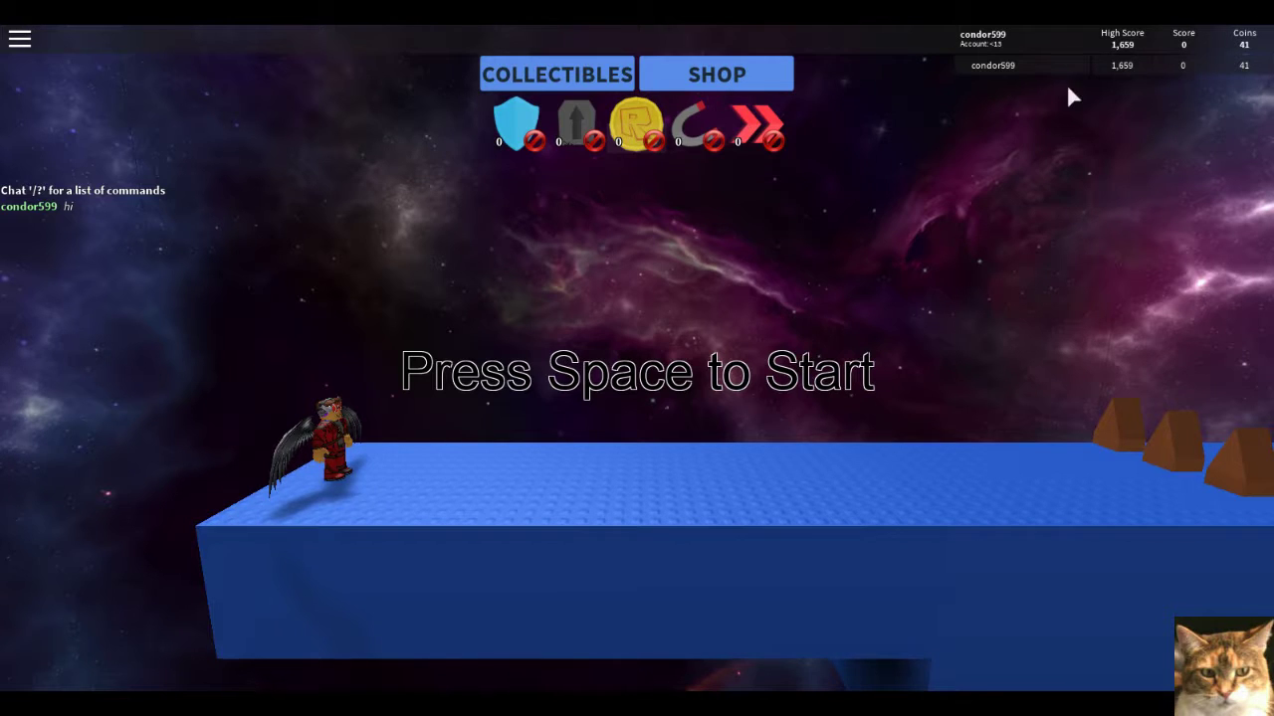
Browse the Upgrades shop list down to Fast Start, then close the shop
click(680, 79)
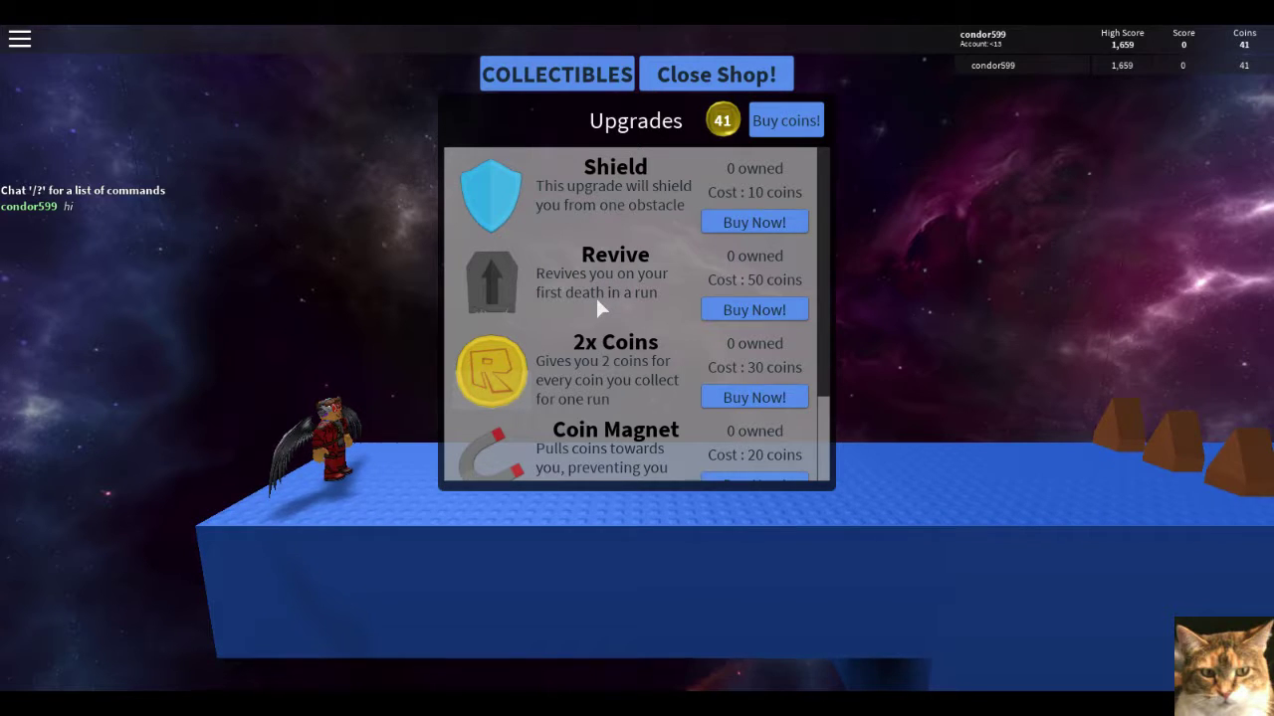
scroll(597, 301, down, 2)
scroll(646, 285, down, 1)
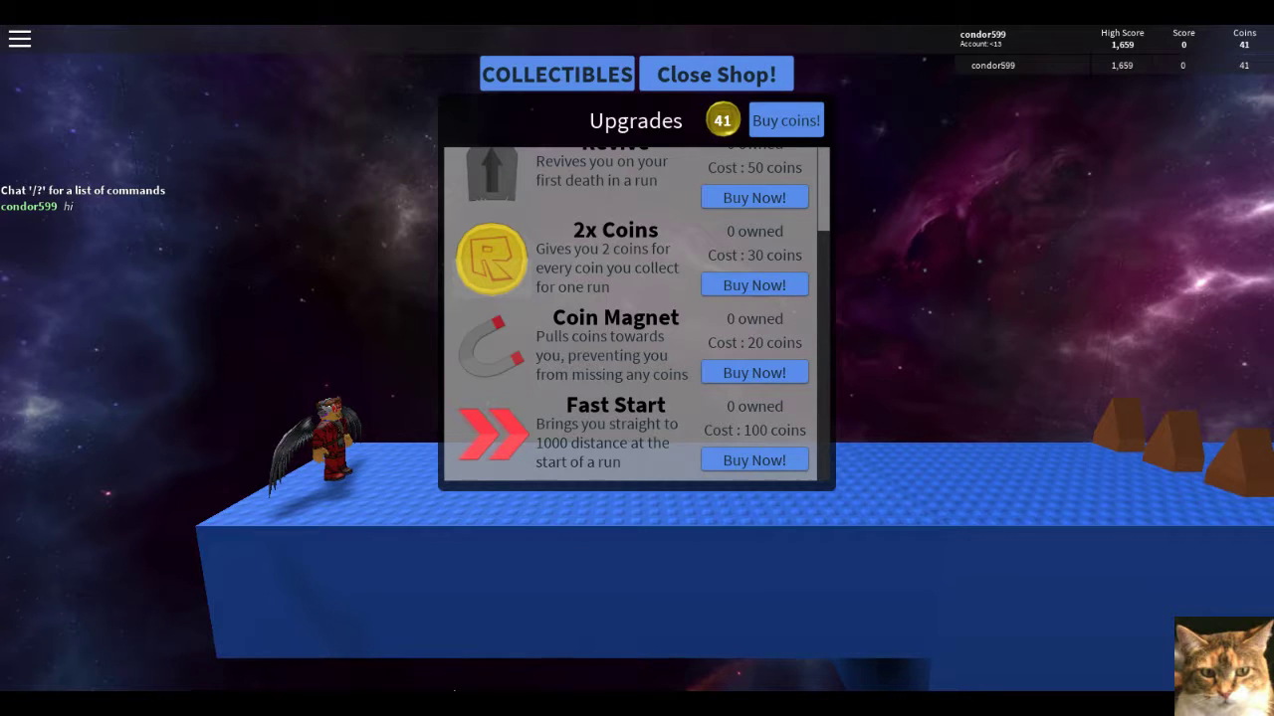
click(753, 81)
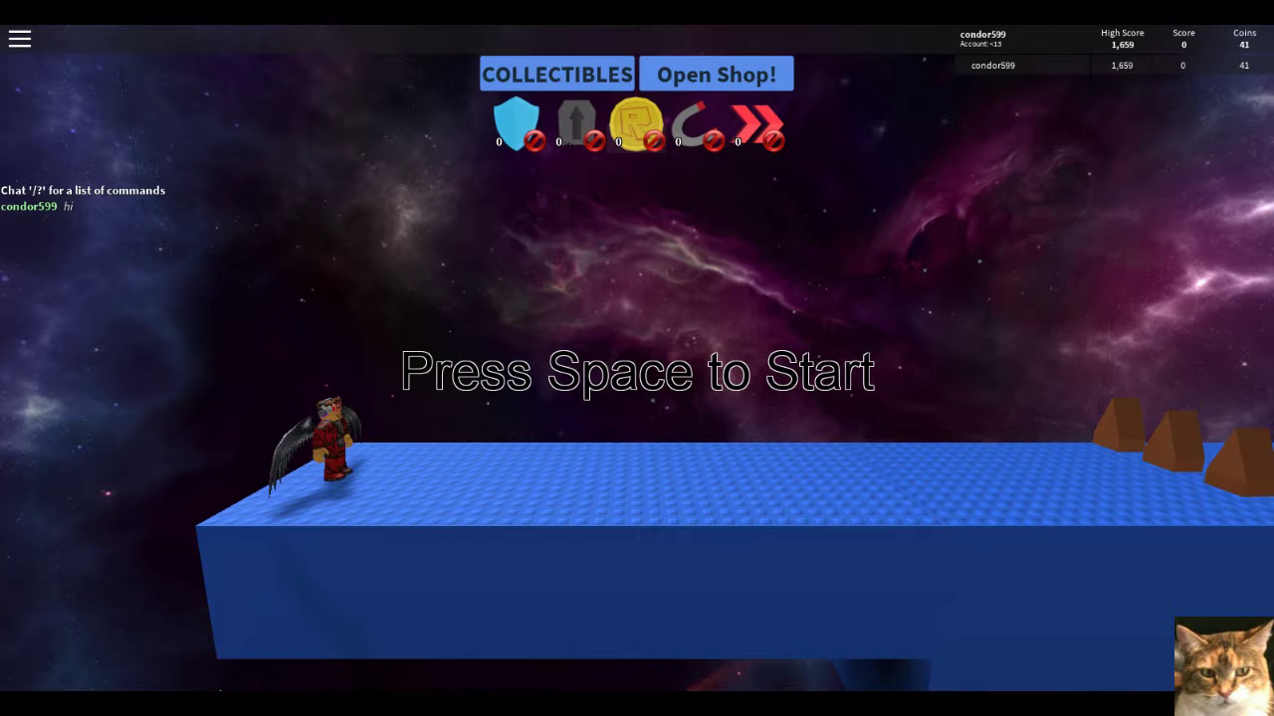
Play two rounds over brown blocks and a gap, ending at 881 distance with 49 coins
key(space)
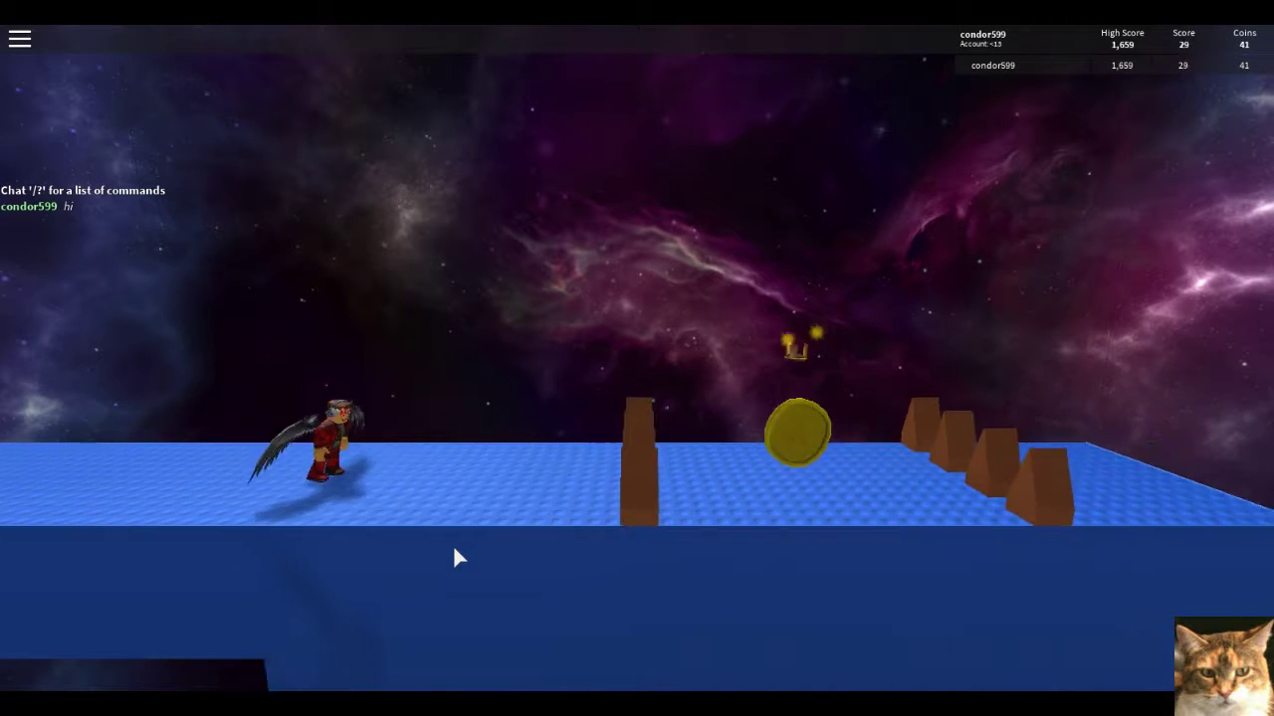
key(space)
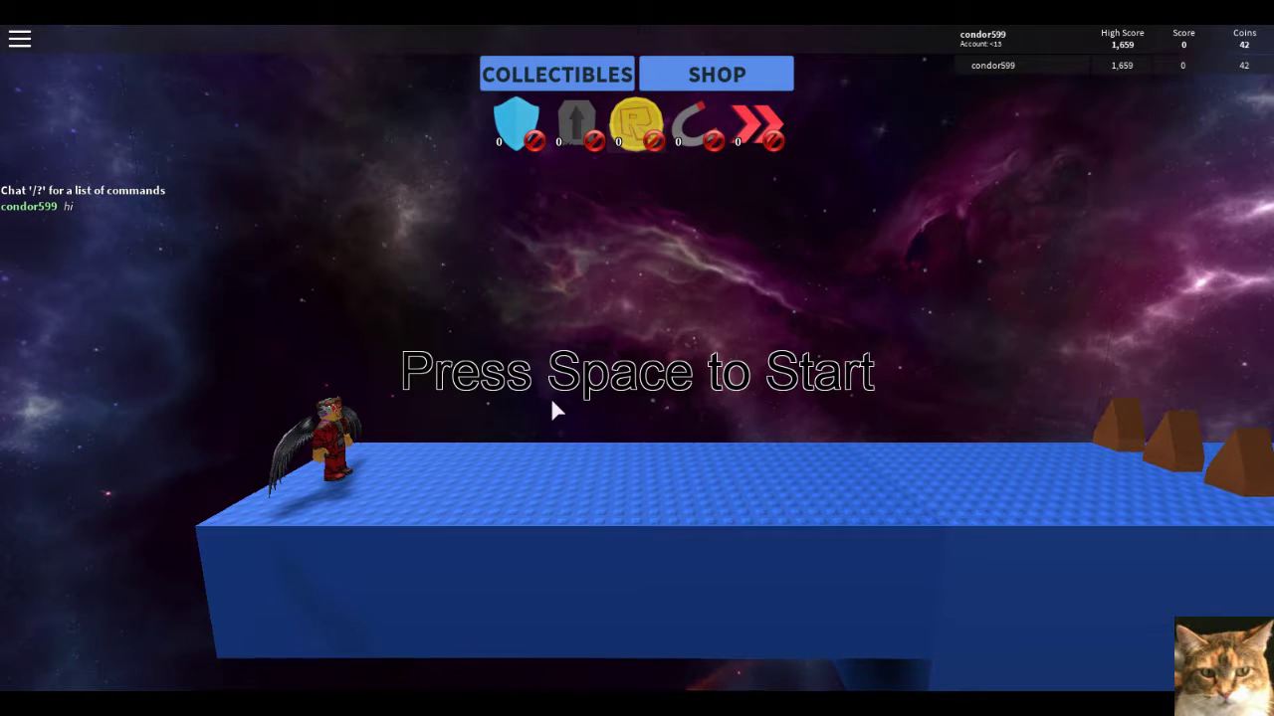
key(space)
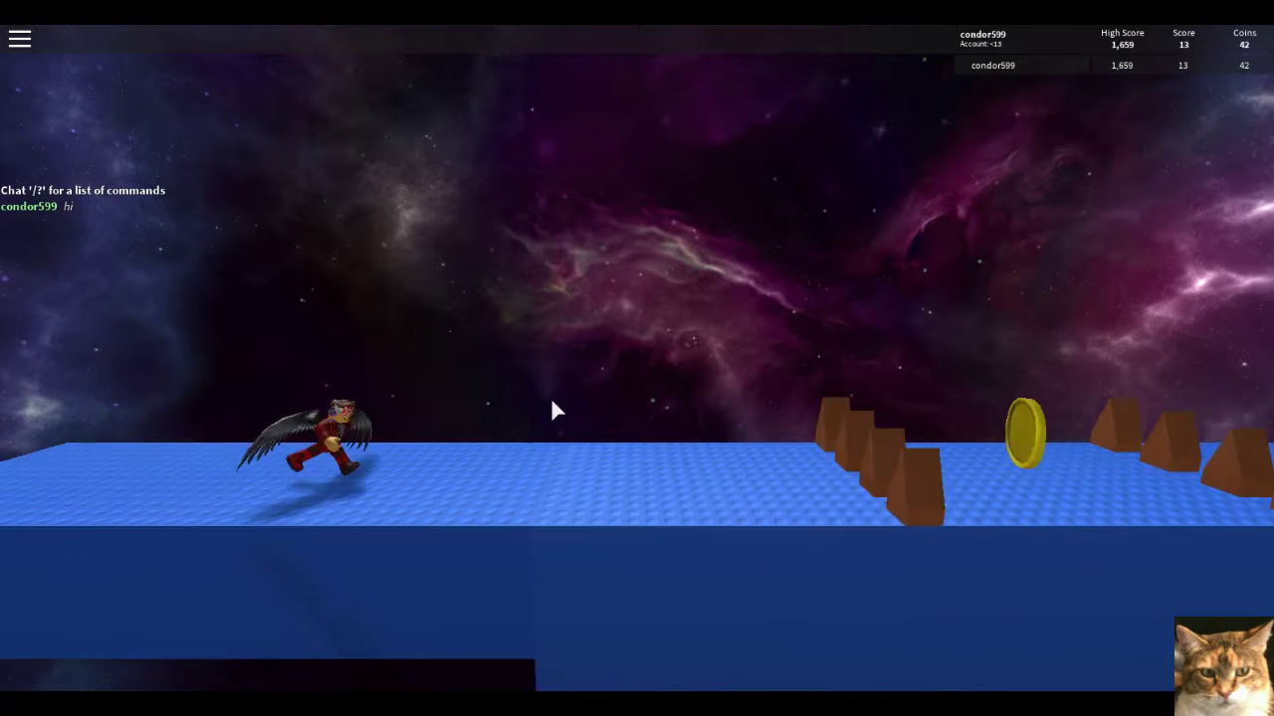
key(space)
key(space)
key(space)
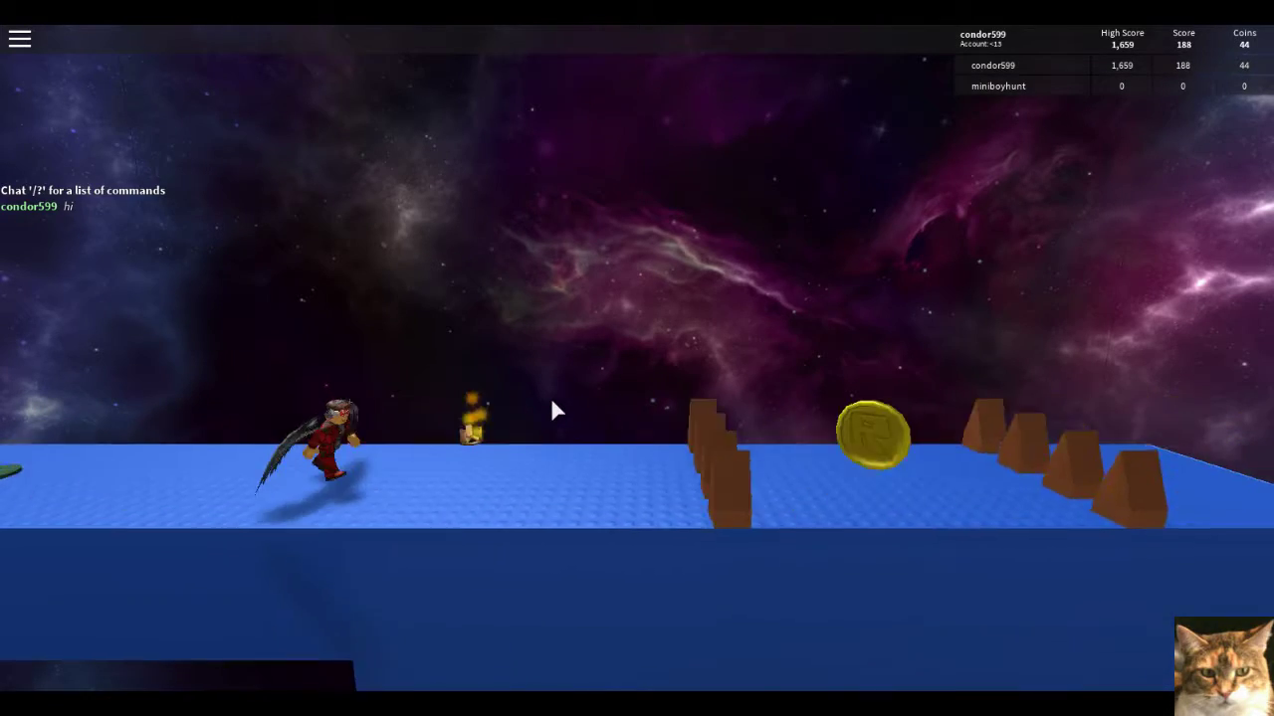
key(space)
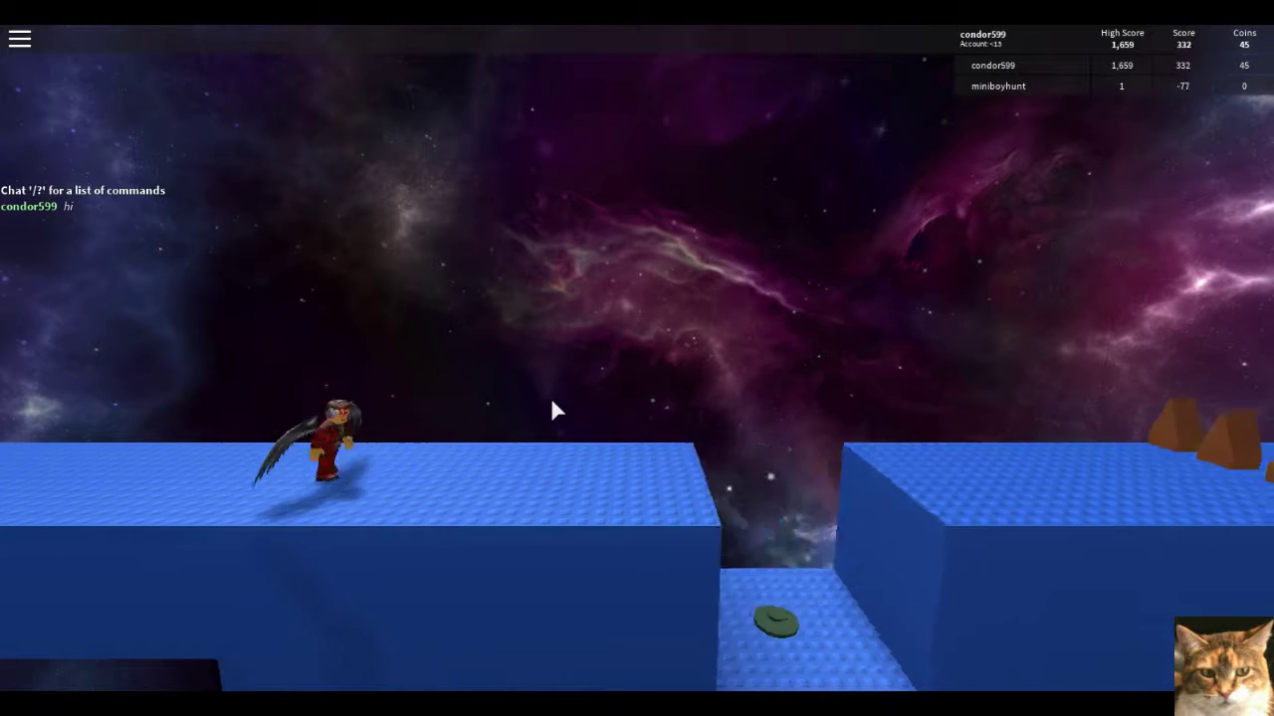
key(space)
key(space)
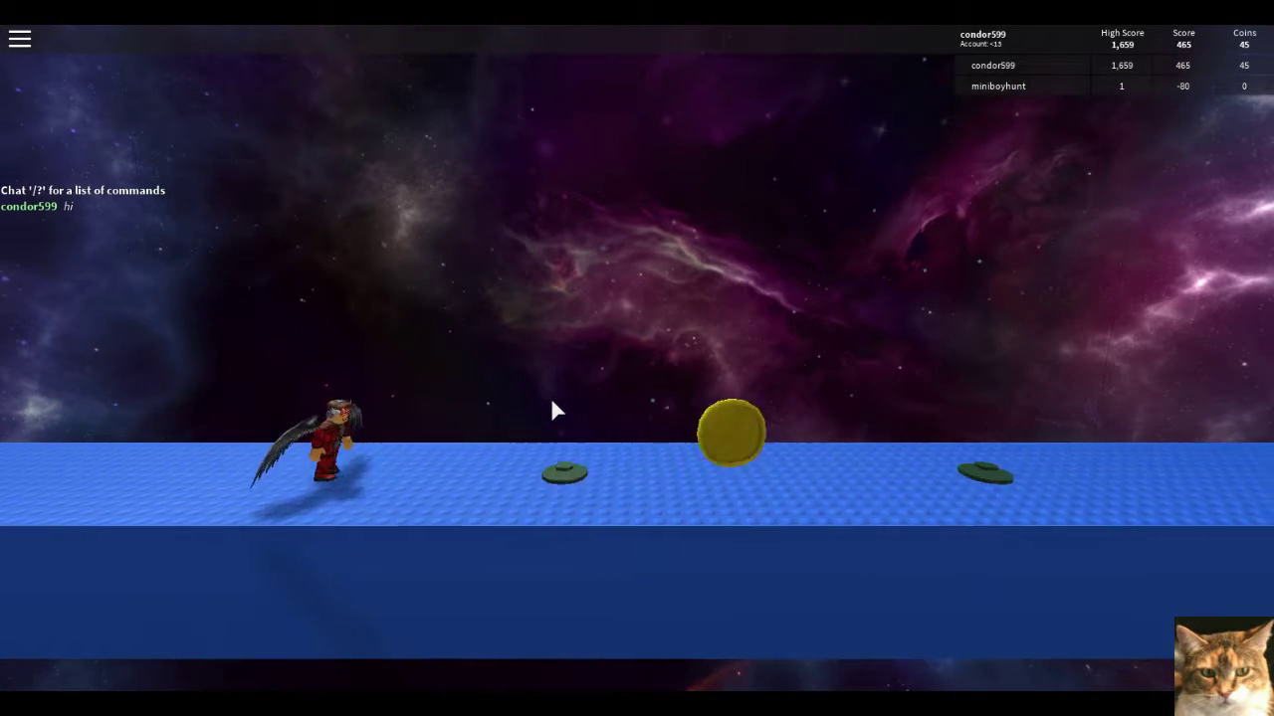
key(space)
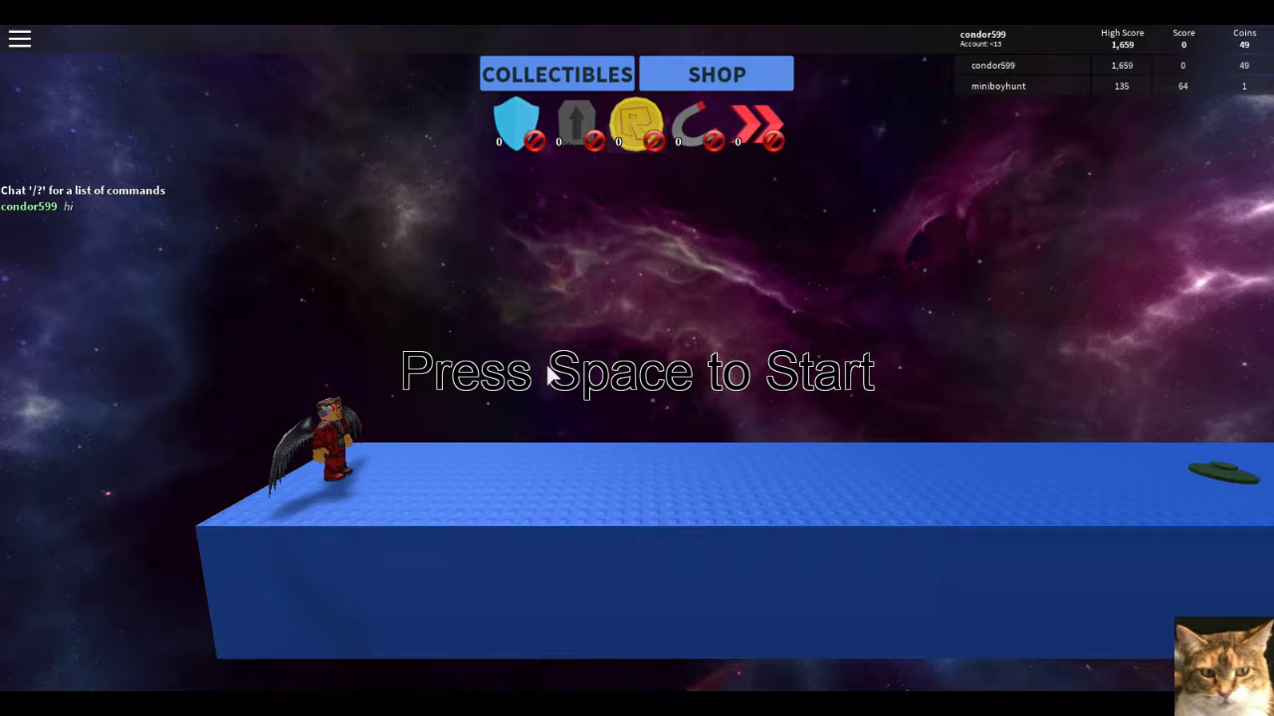
Play two short runs, jumping an obstacle, a gap and toward the green discs
key(space)
key(space)
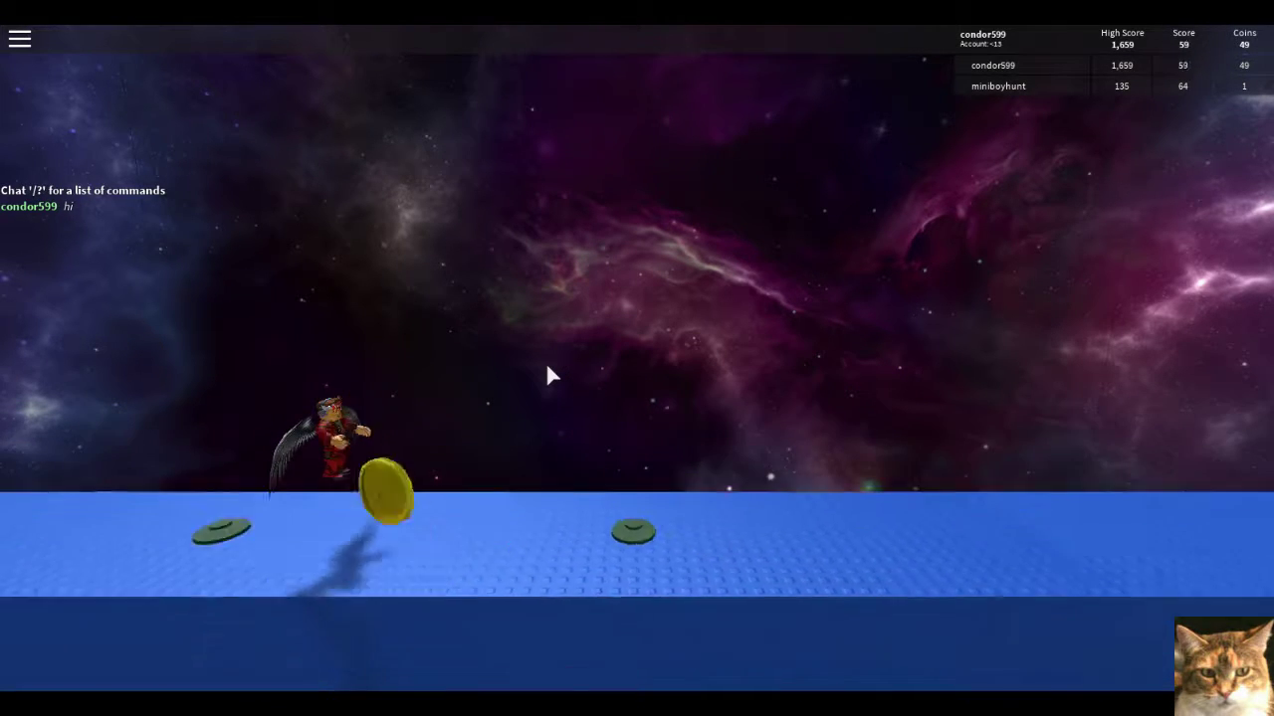
key(space)
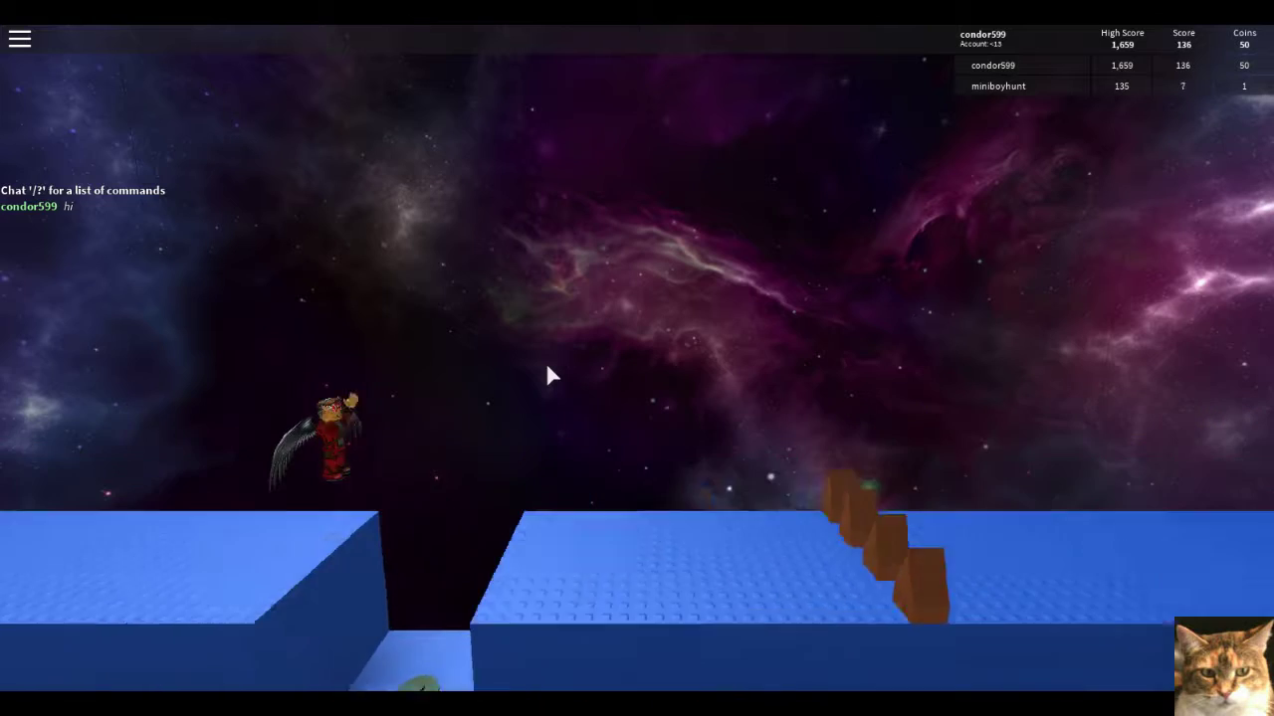
key(space)
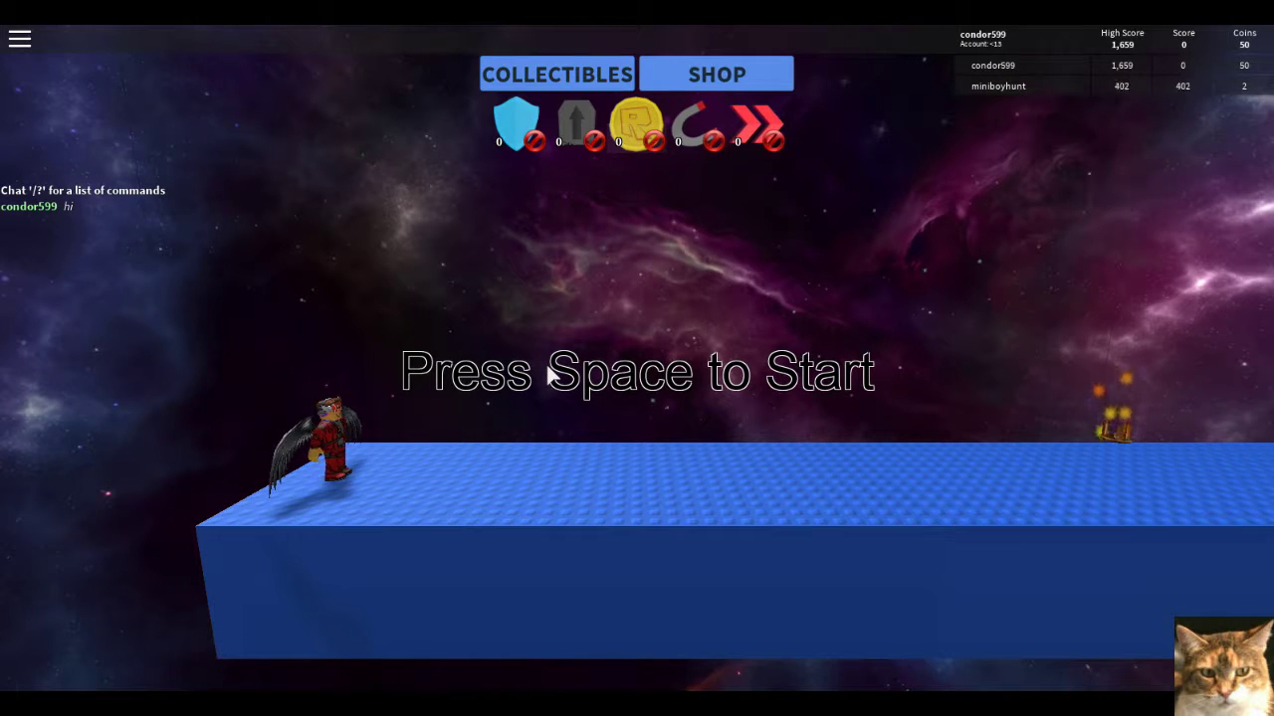
key(space)
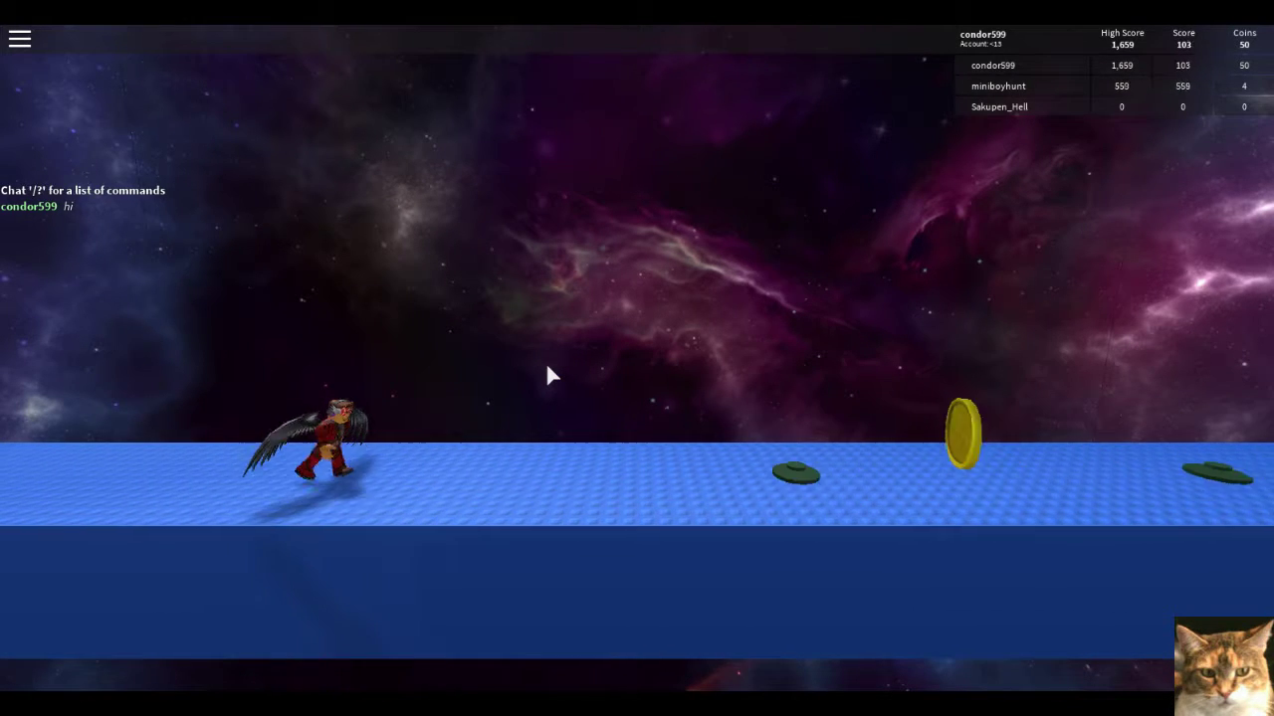
key(space)
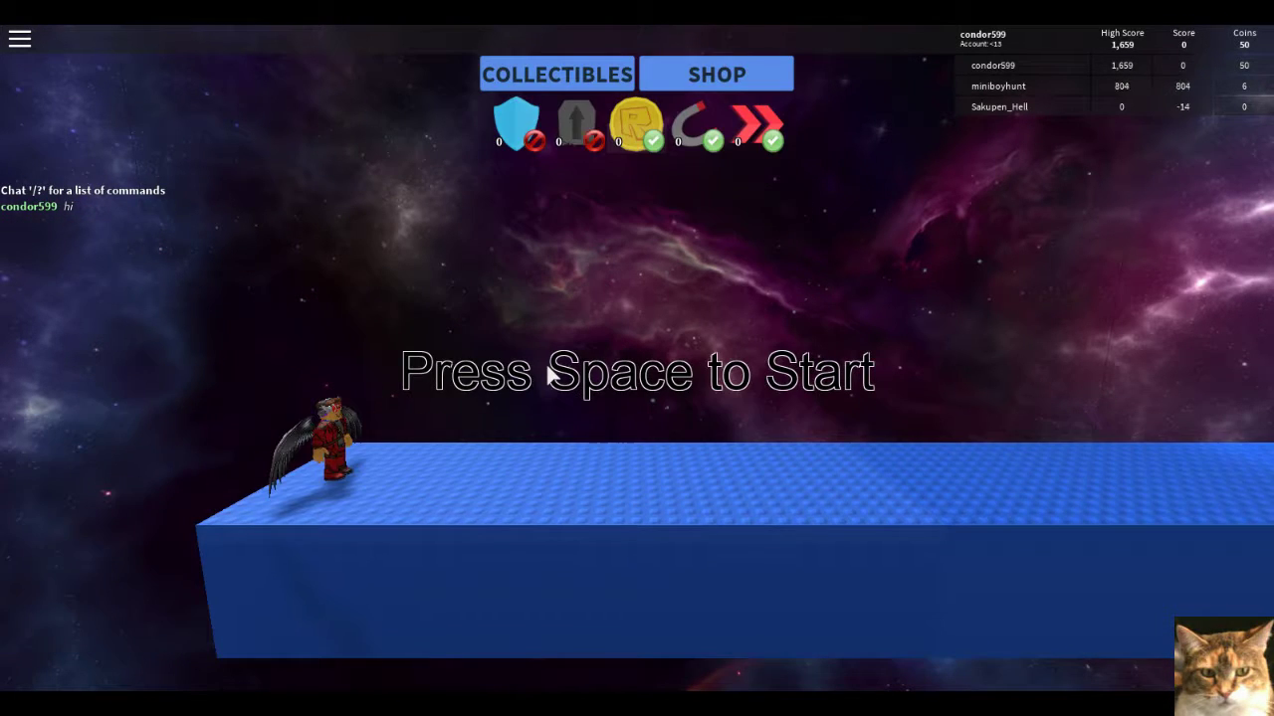
Play a third run over blue blocks, wedges and steps, ending at 666 with 55 coins
key(space)
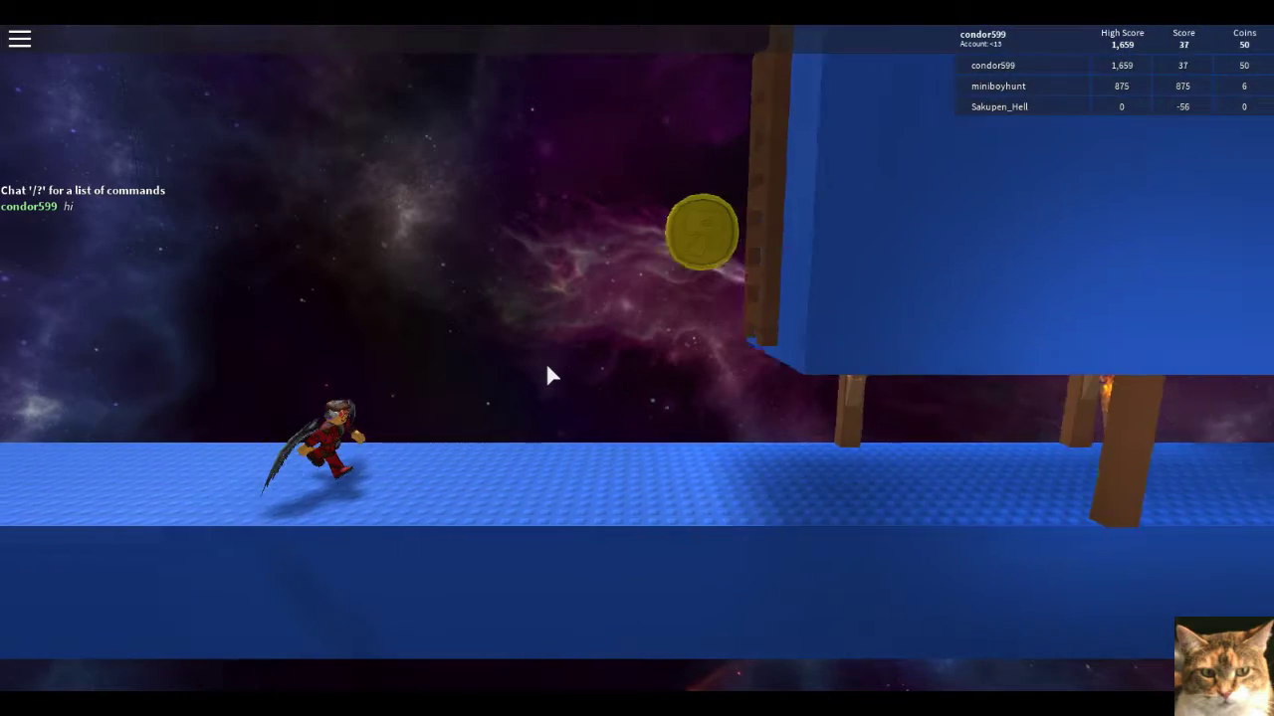
key(space)
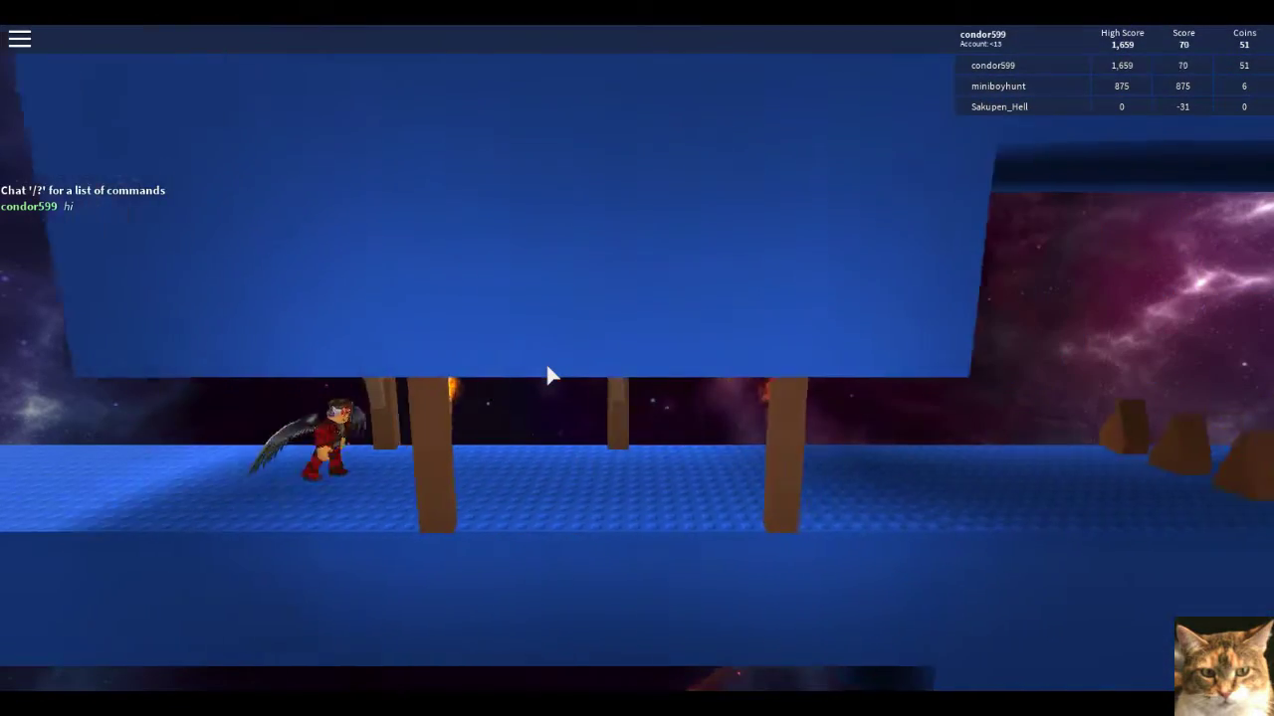
key(space)
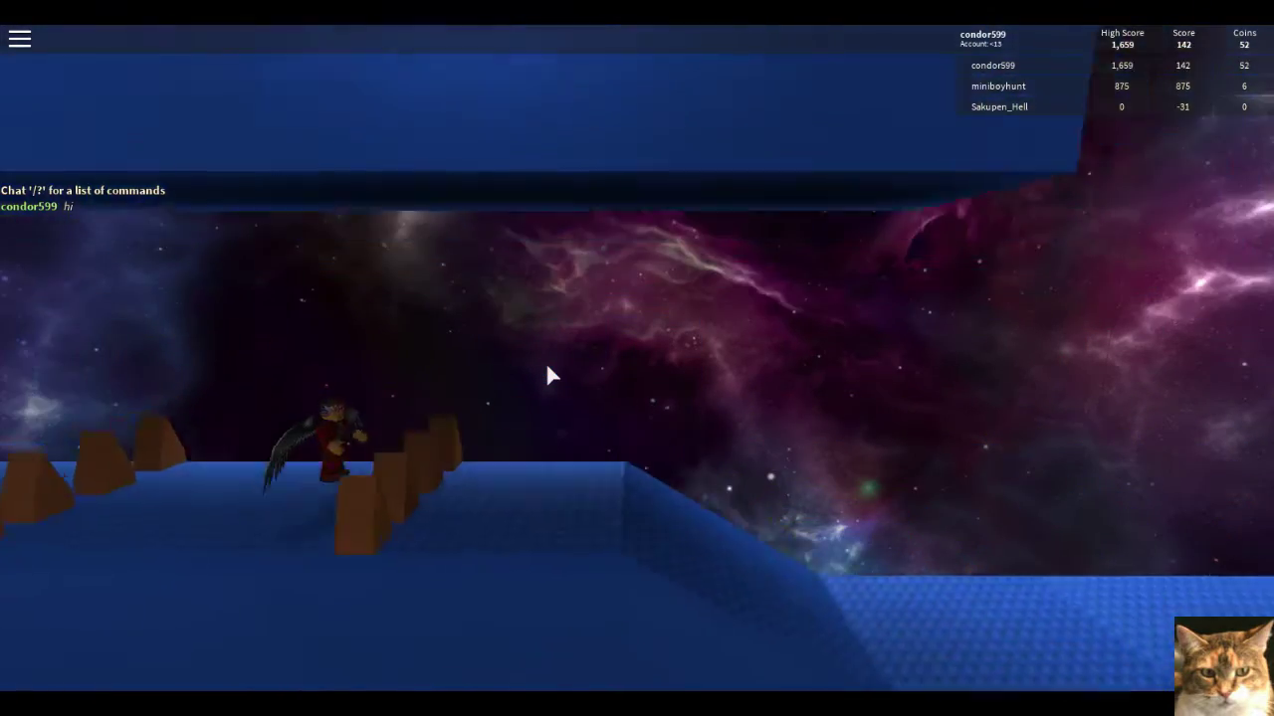
key(space)
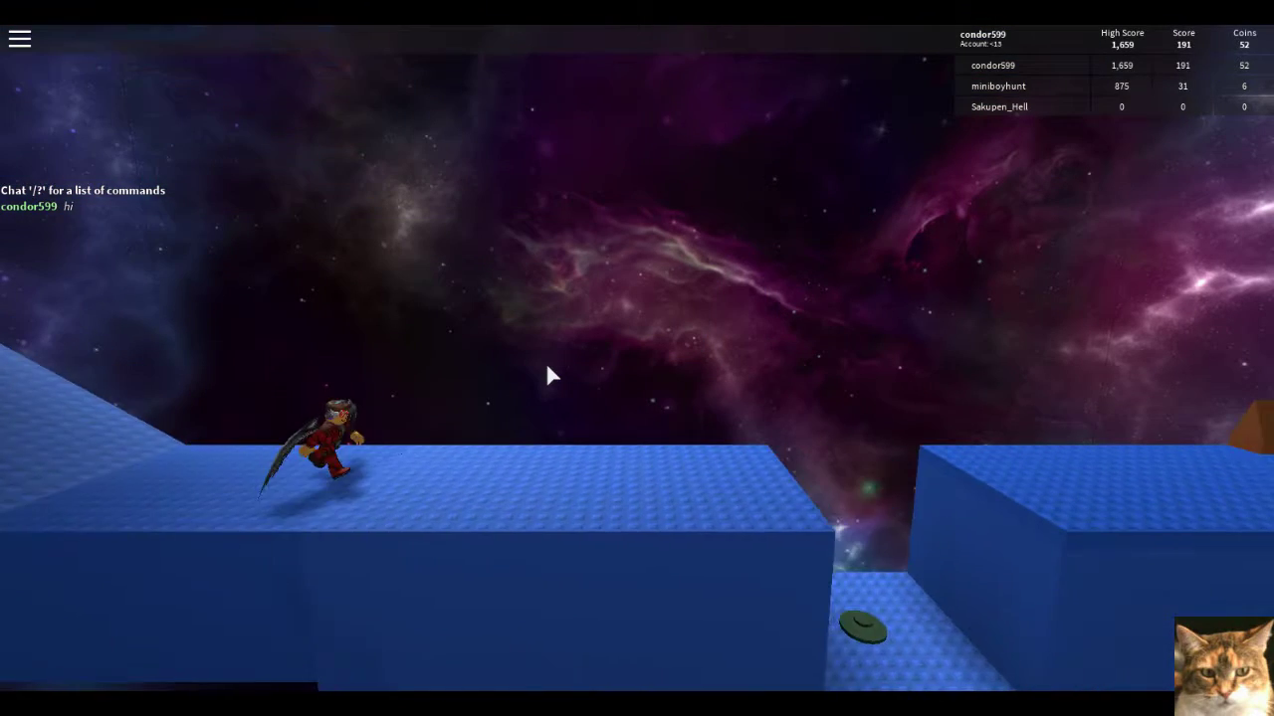
key(space)
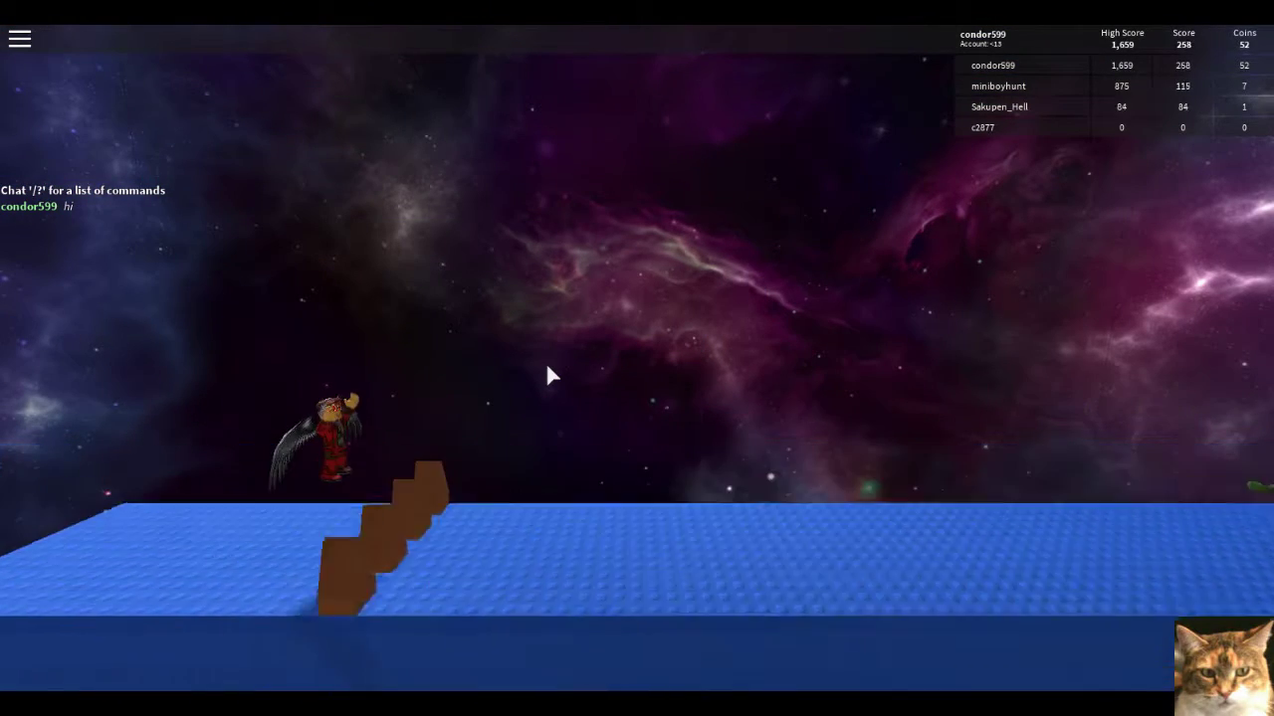
key(space)
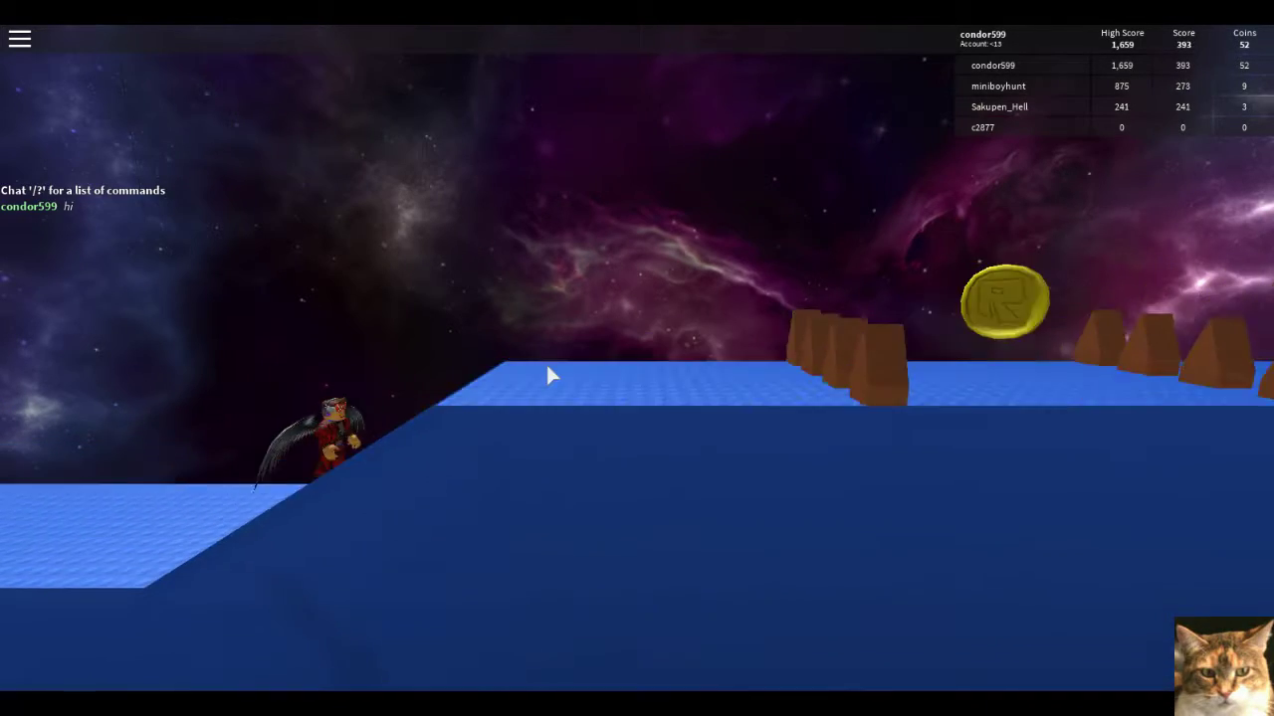
key(space)
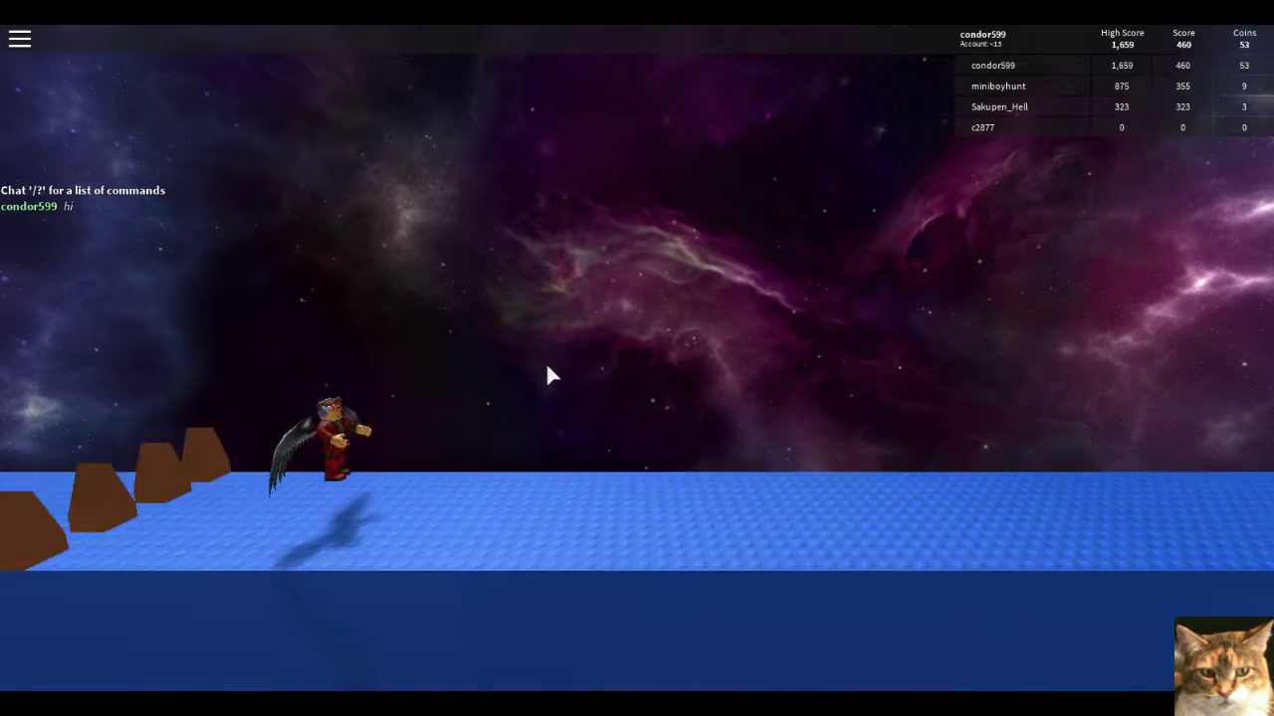
key(space)
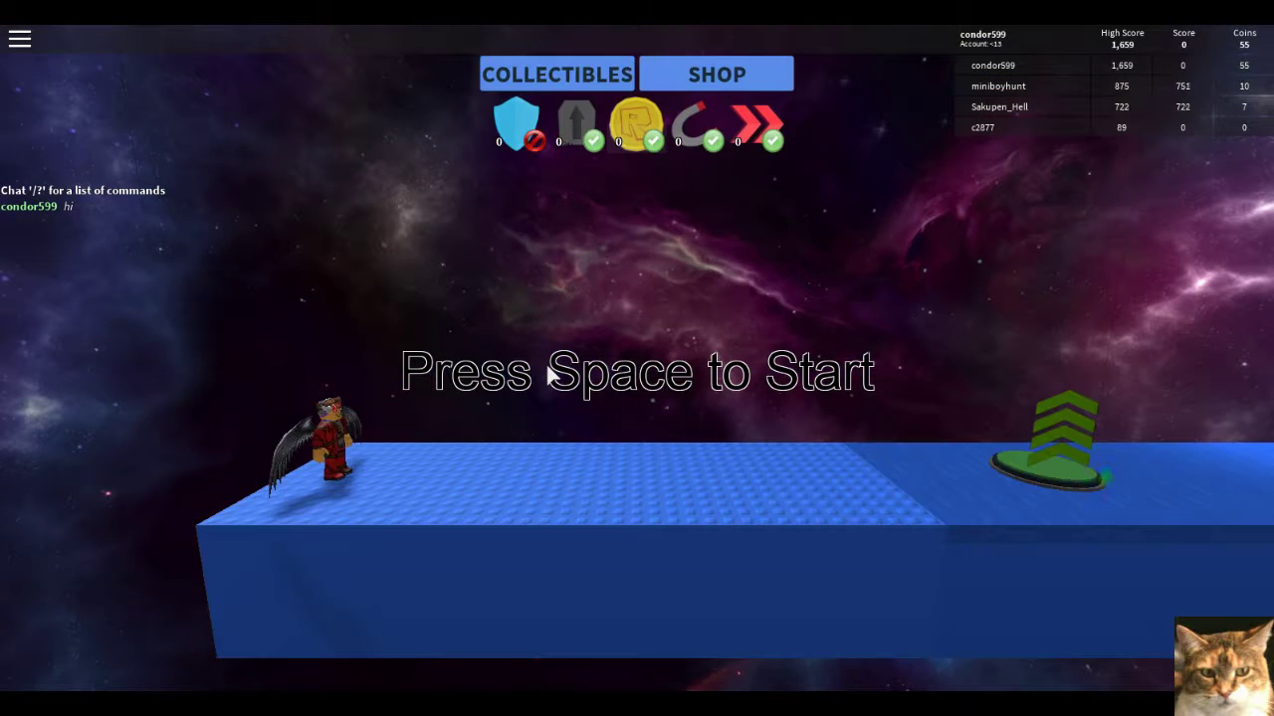
Start a run, clearing the green zombie, brown blocks, the ramp and the bridged gap
key(space)
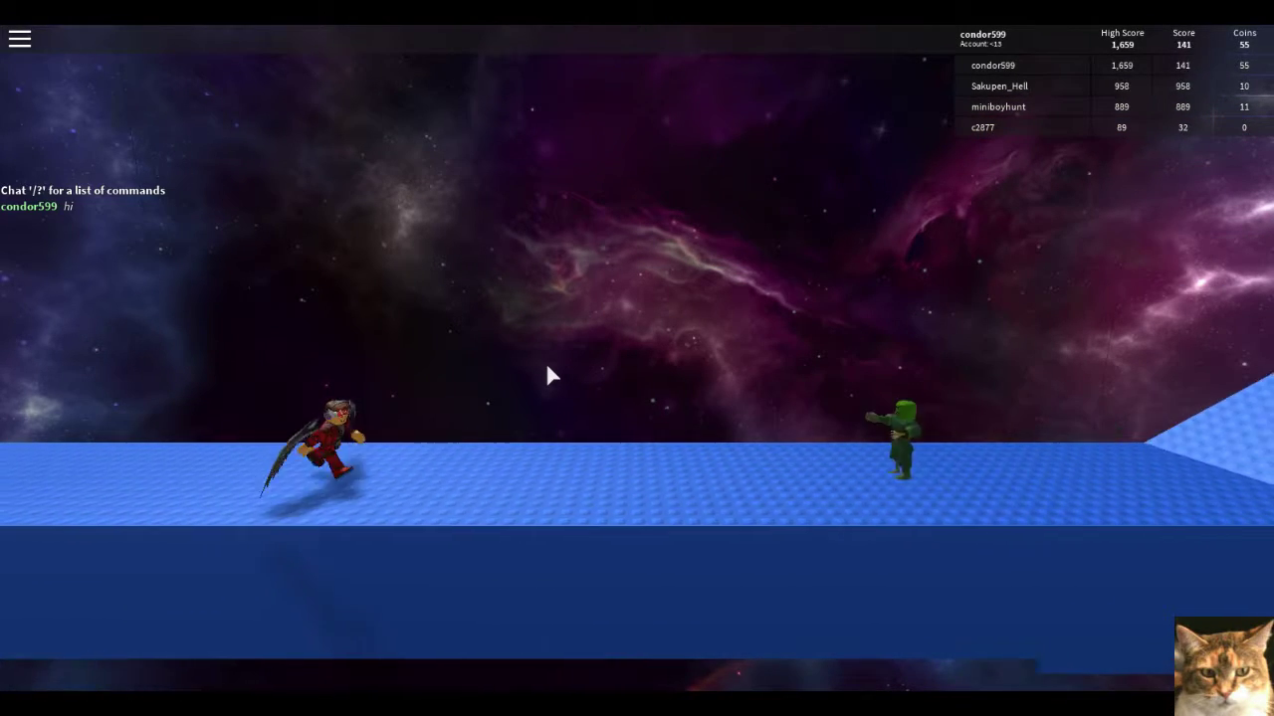
key(space)
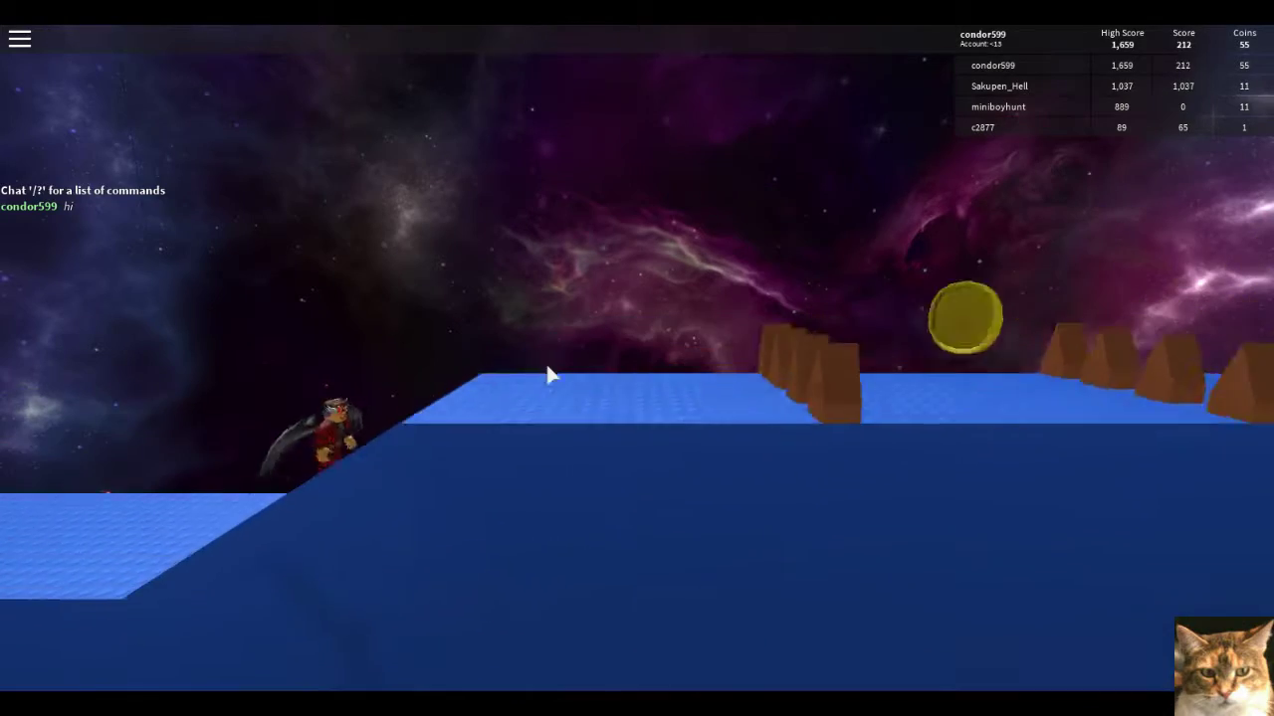
key(space)
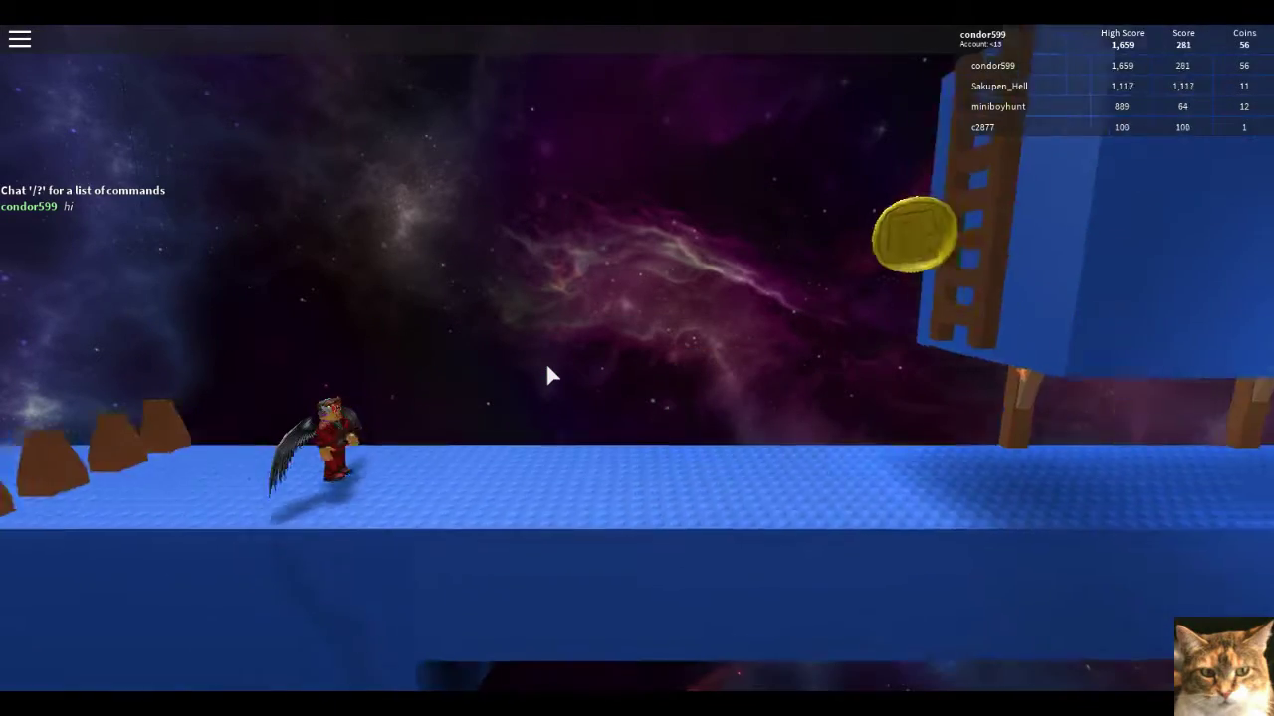
key(space)
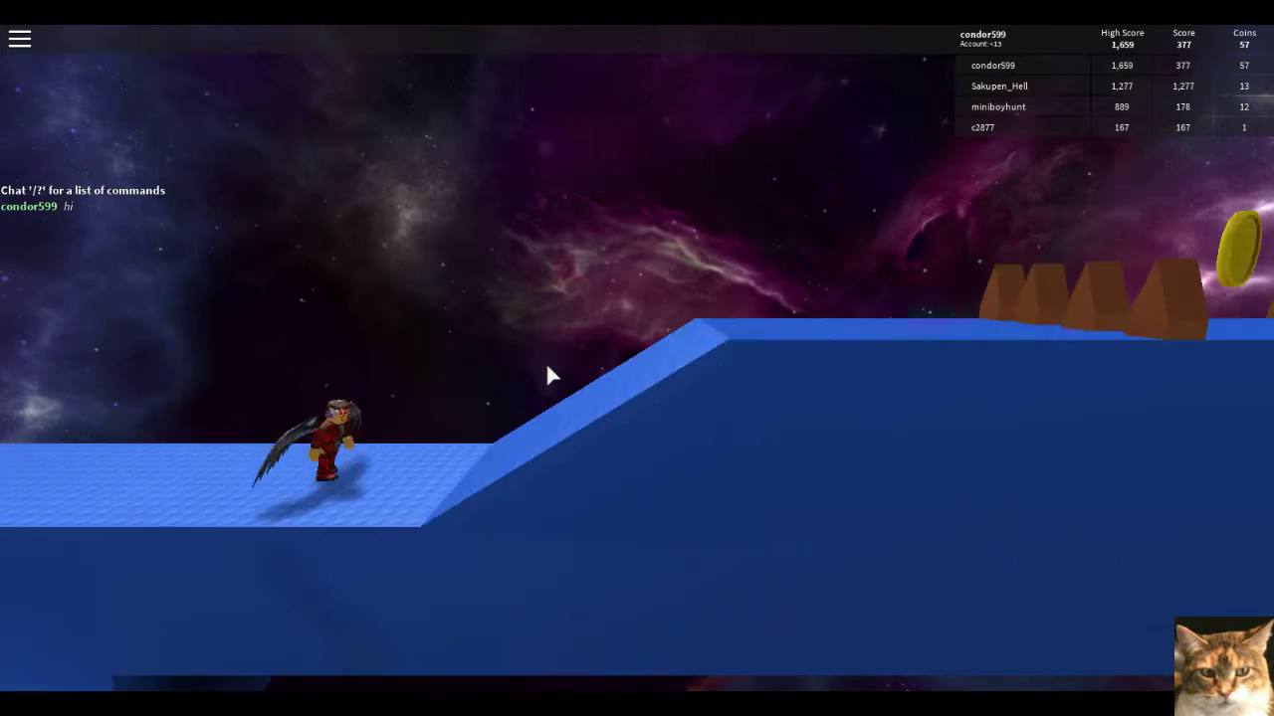
key(space)
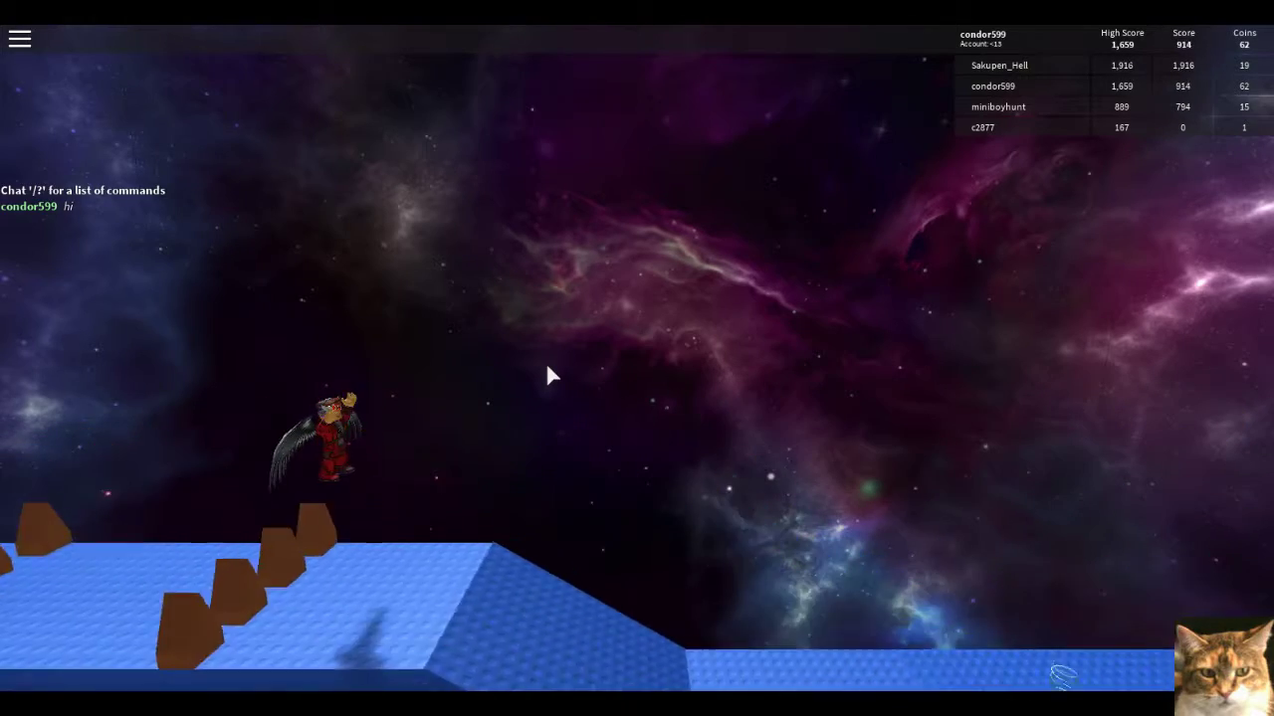
key(space)
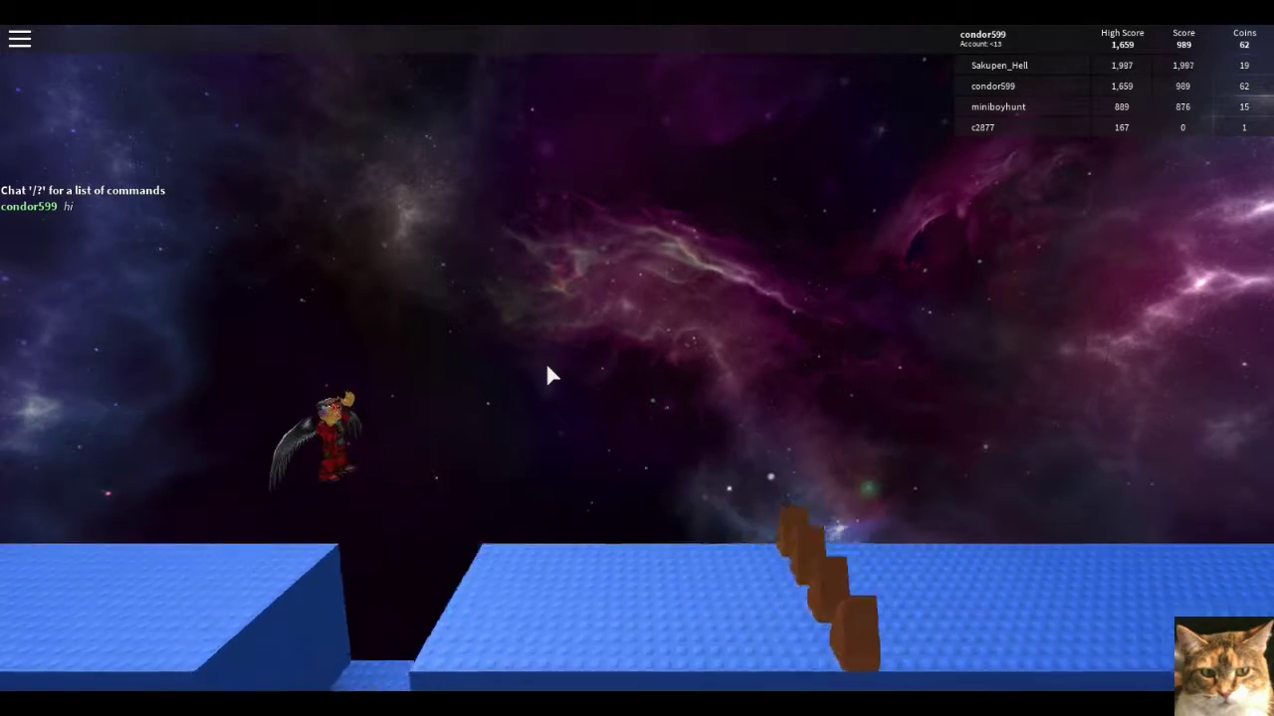
key(space)
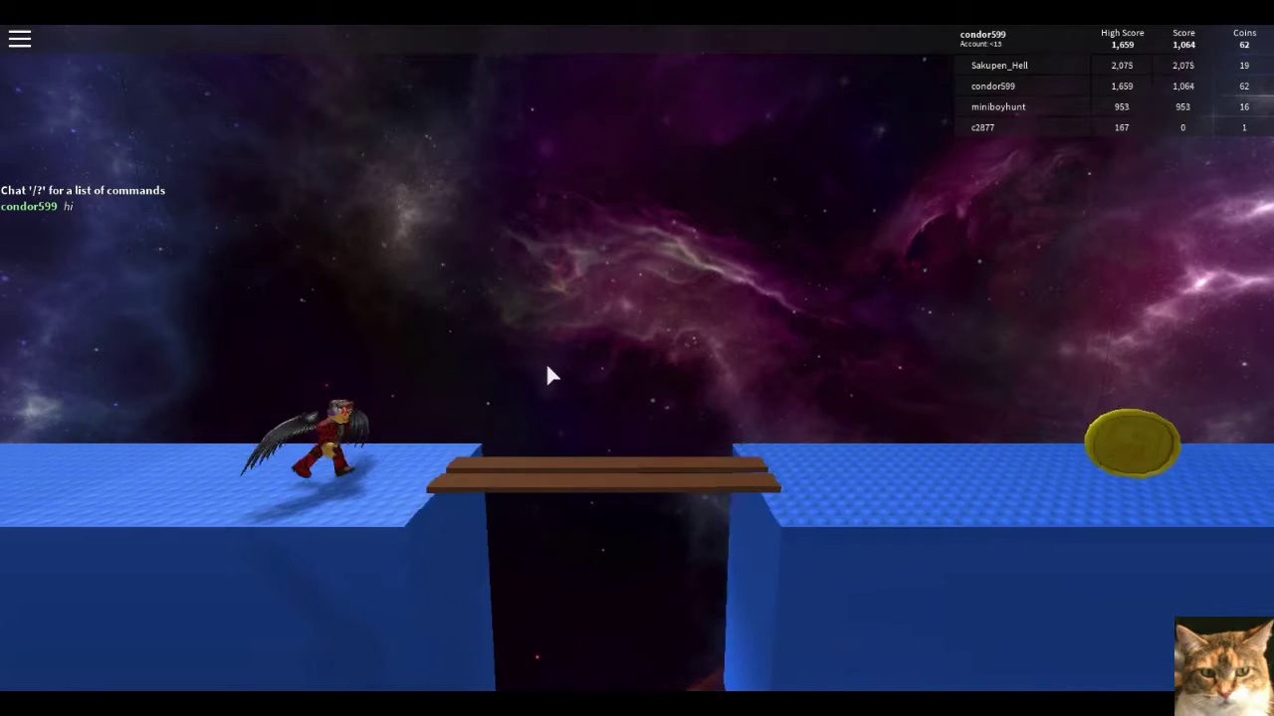
key(space)
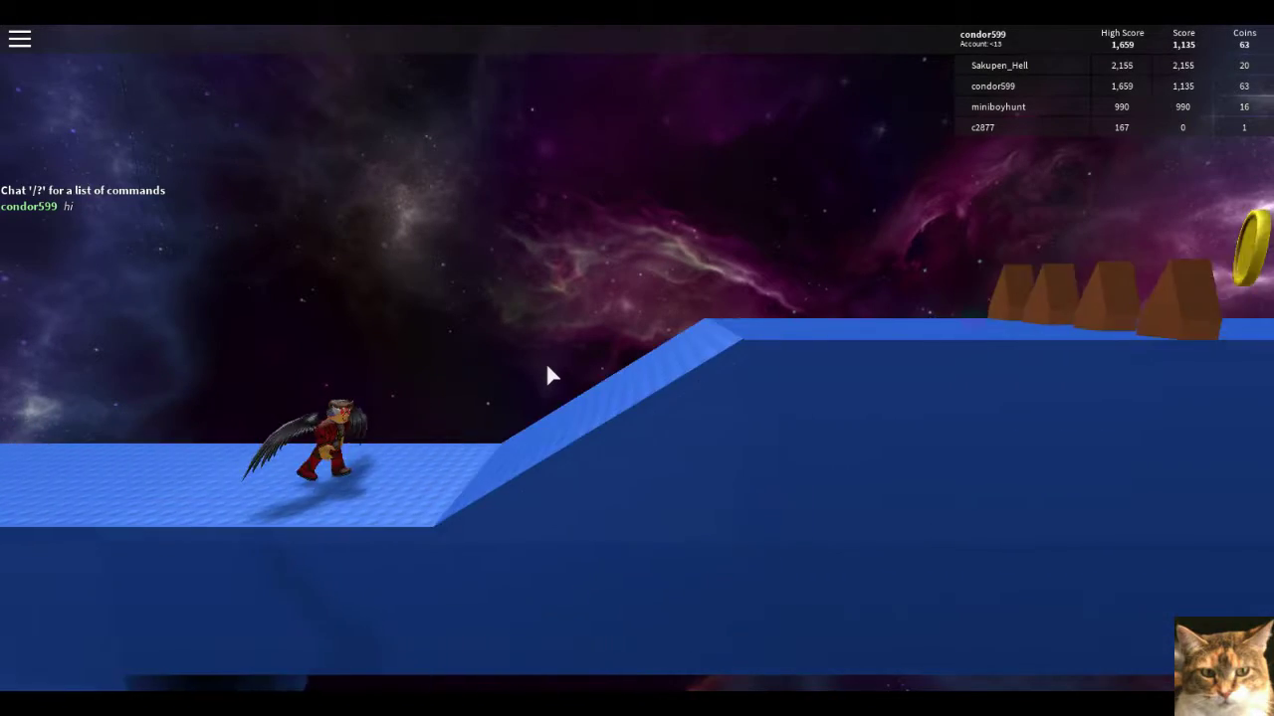
Cross the wooden bridge and blue platforms, collecting coins until the score passes 1,659
key(space)
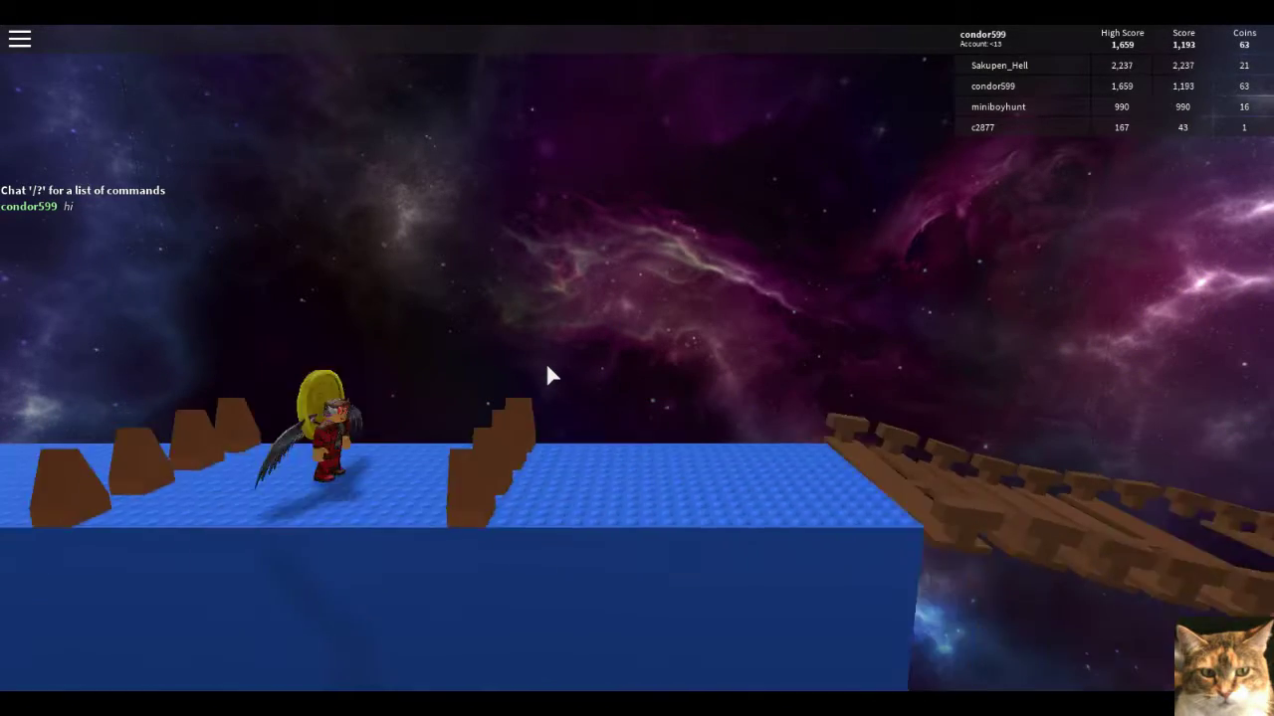
key(space)
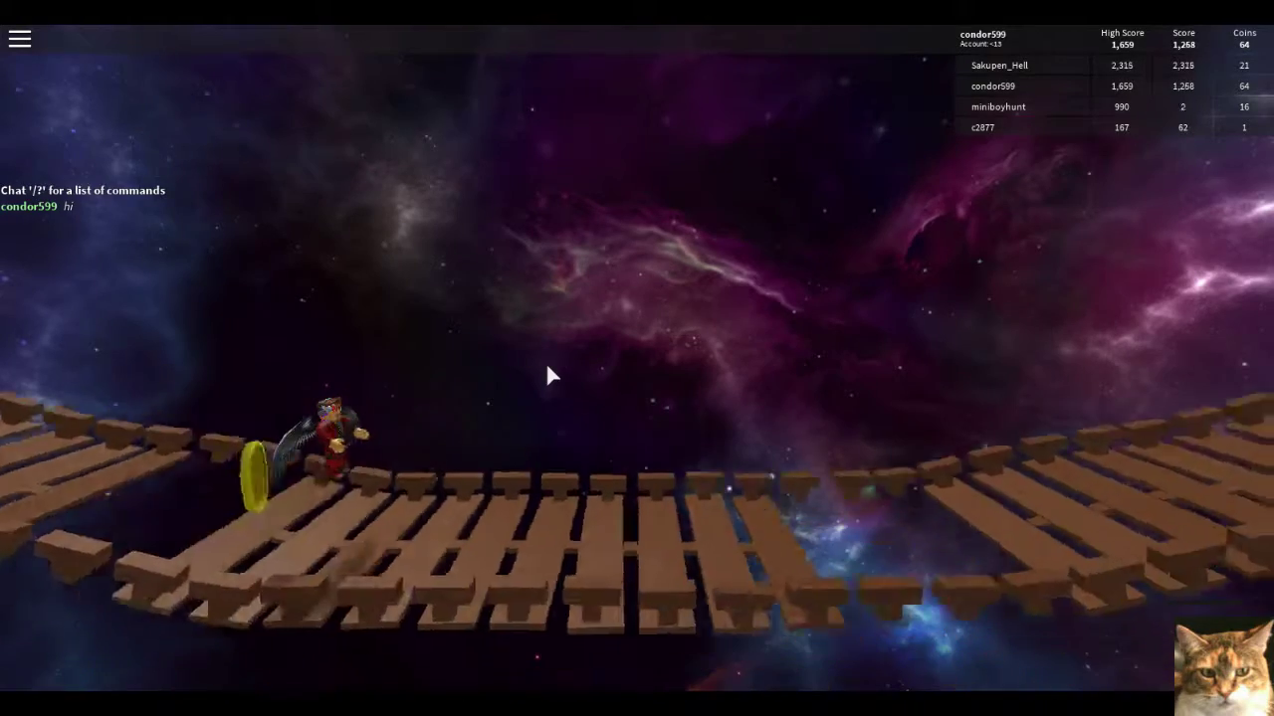
key(space)
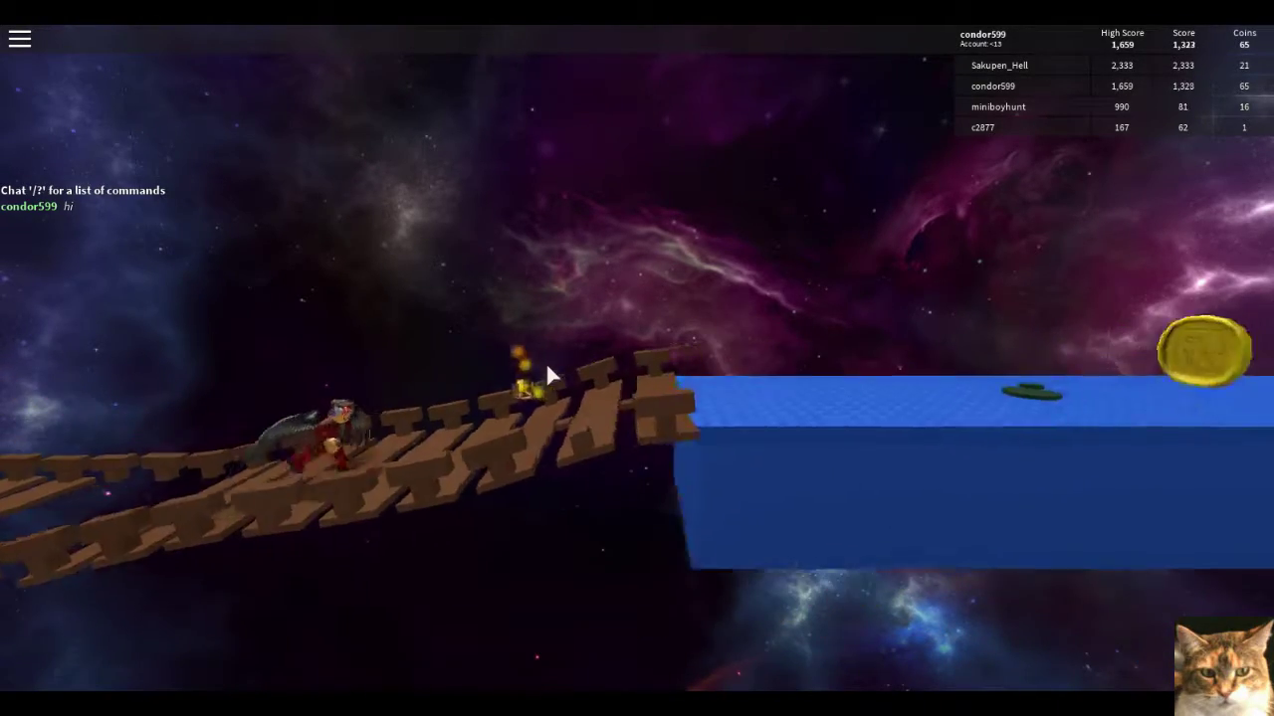
key(space)
key(space)
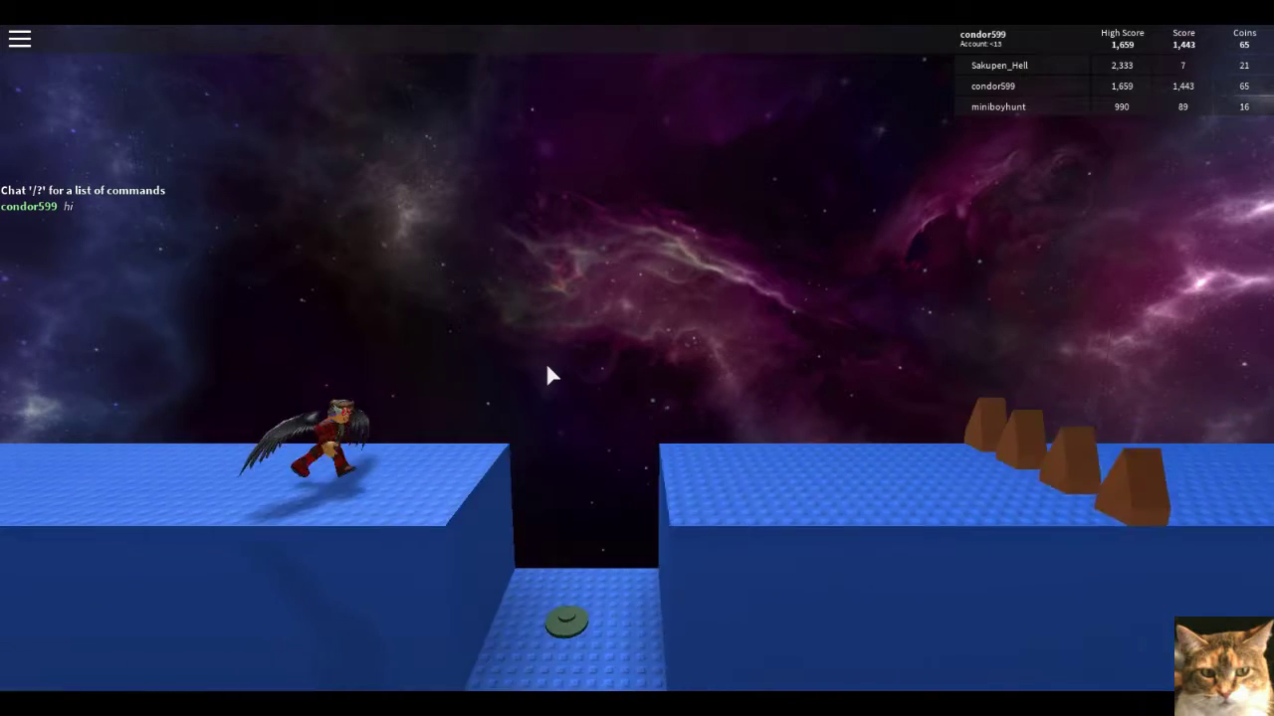
key(space)
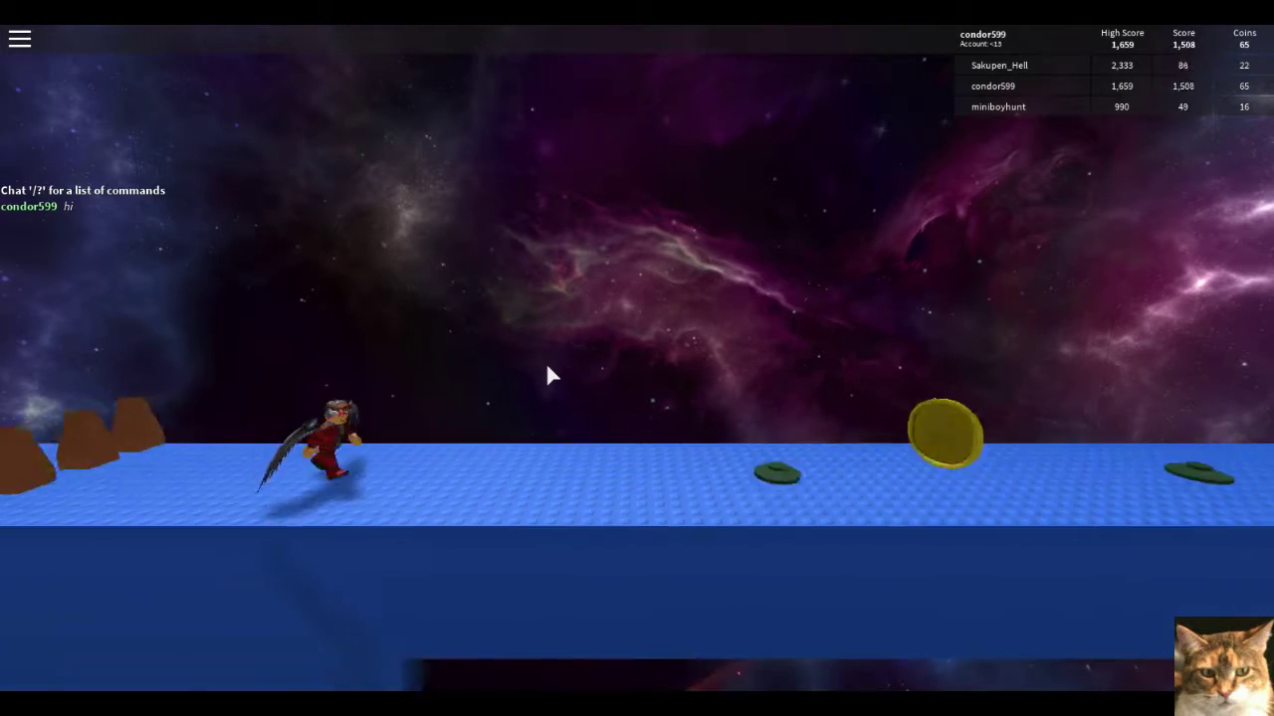
key(space)
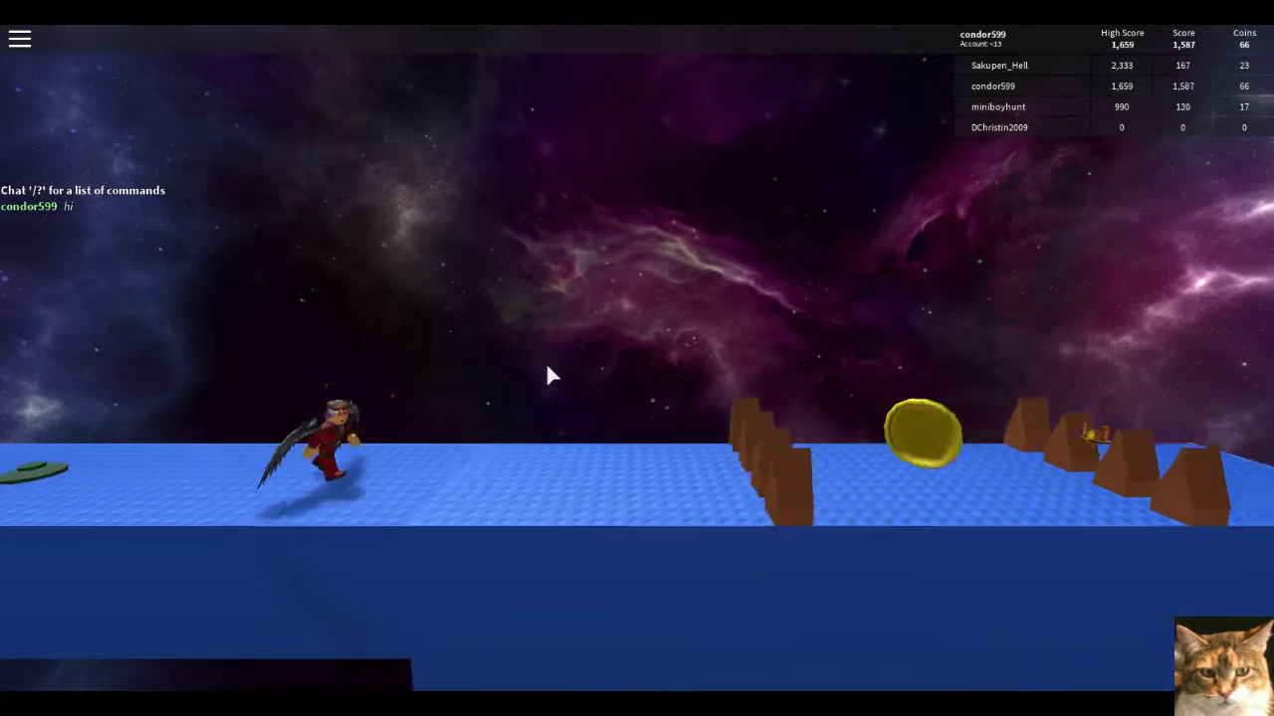
key(space)
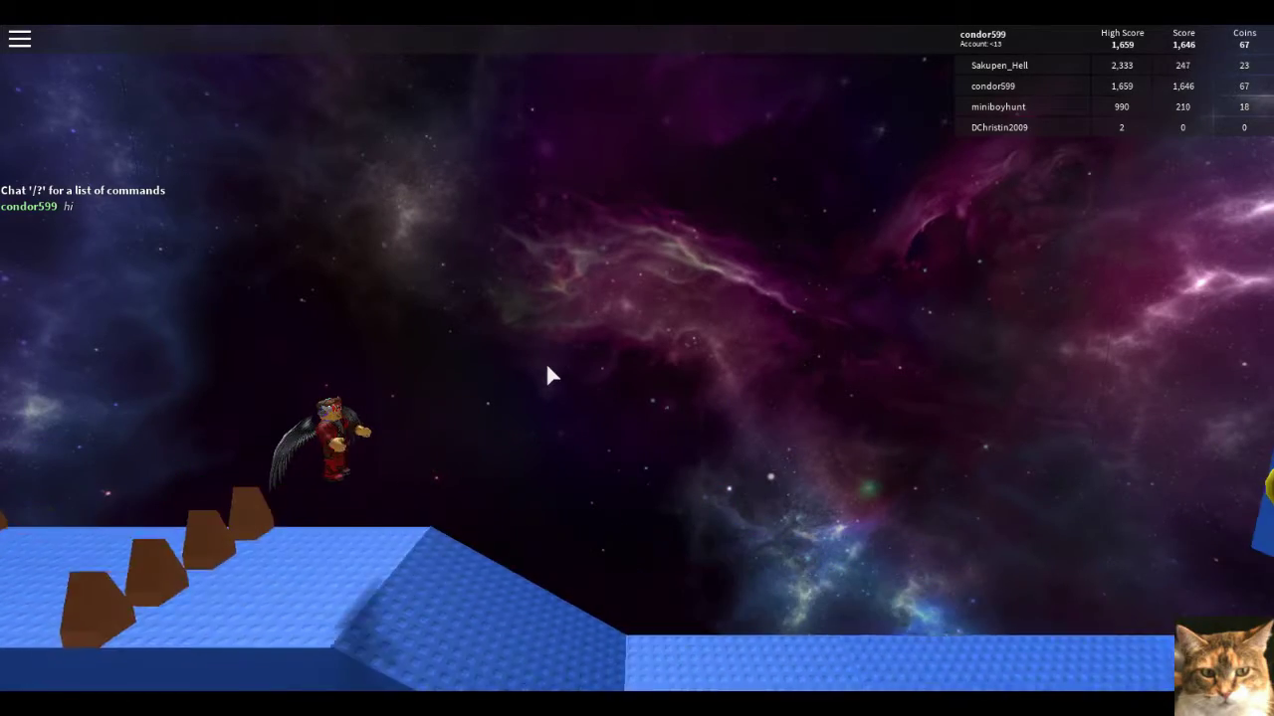
key(space)
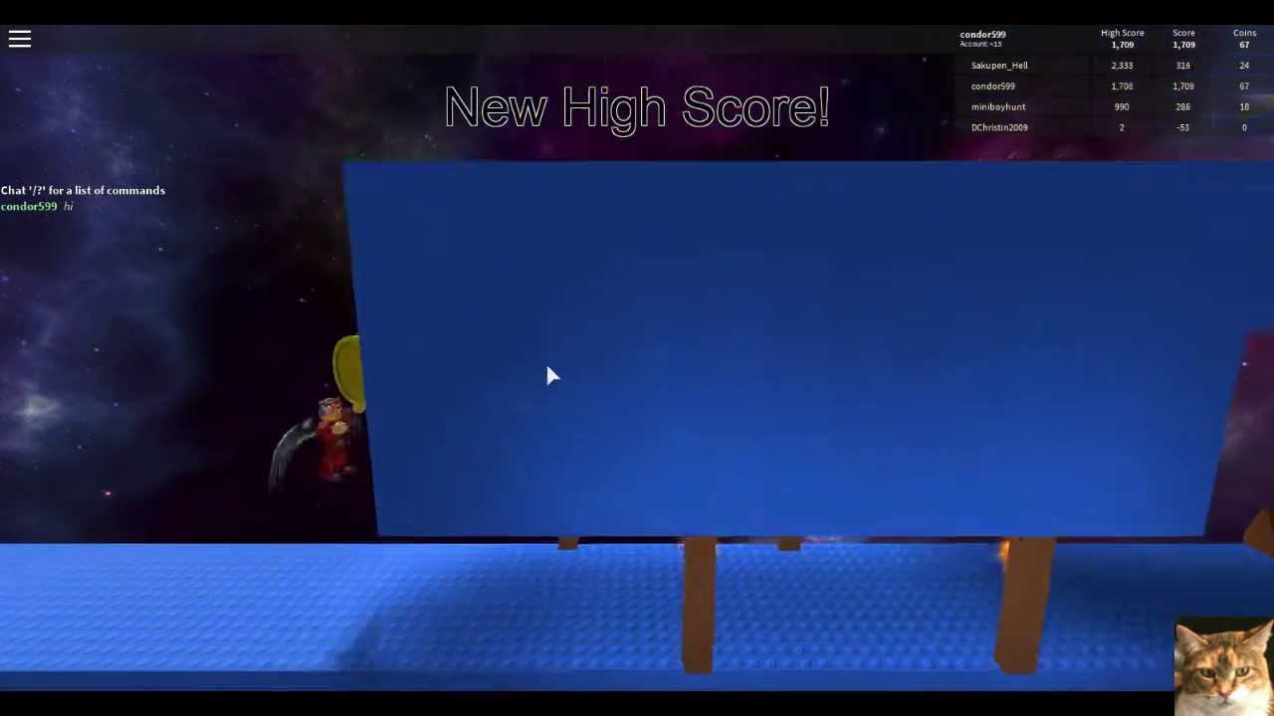
Climb the large block and jump until the run ends at 2,890, with 5/5 stars listed
key(space)
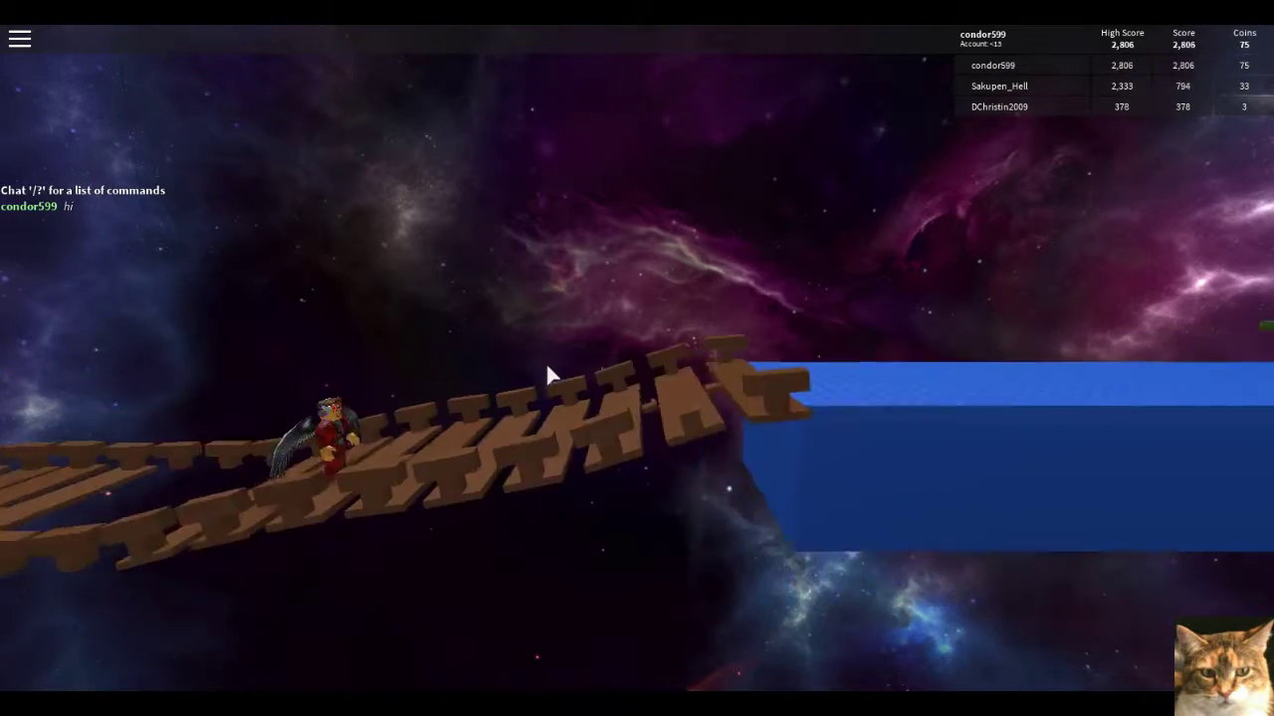
key(space)
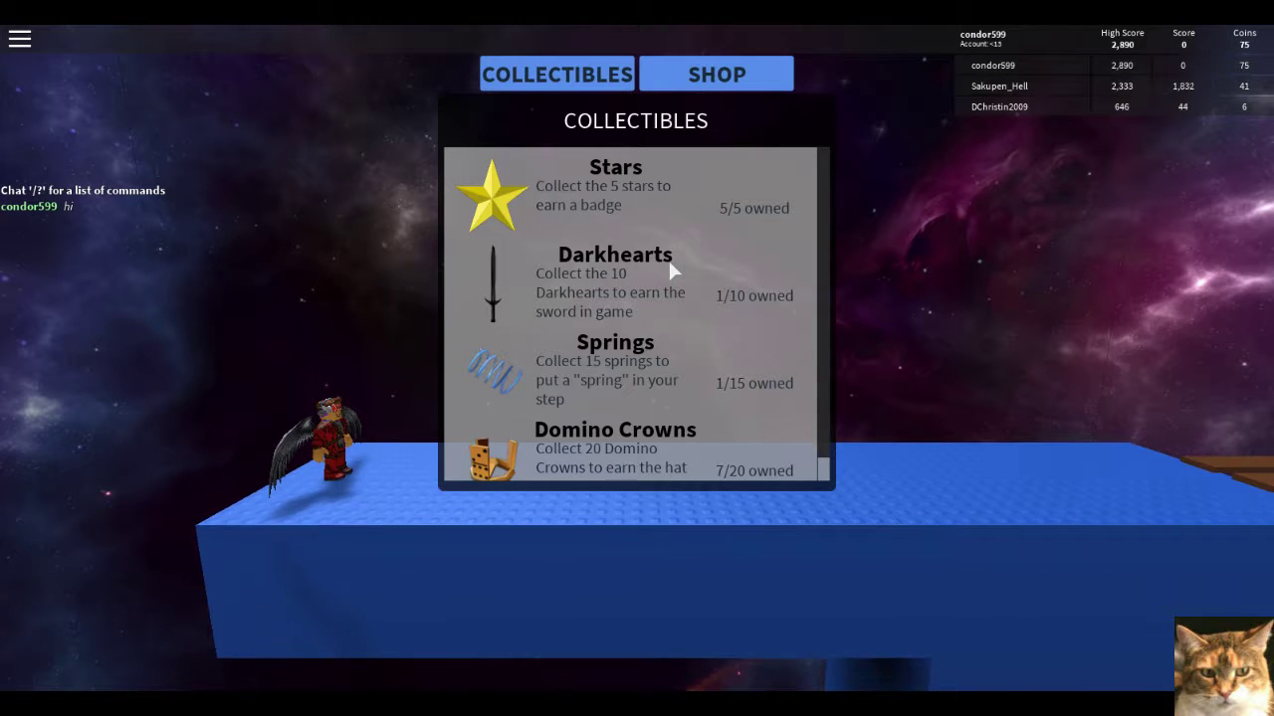
scroll(672, 269, down, 1)
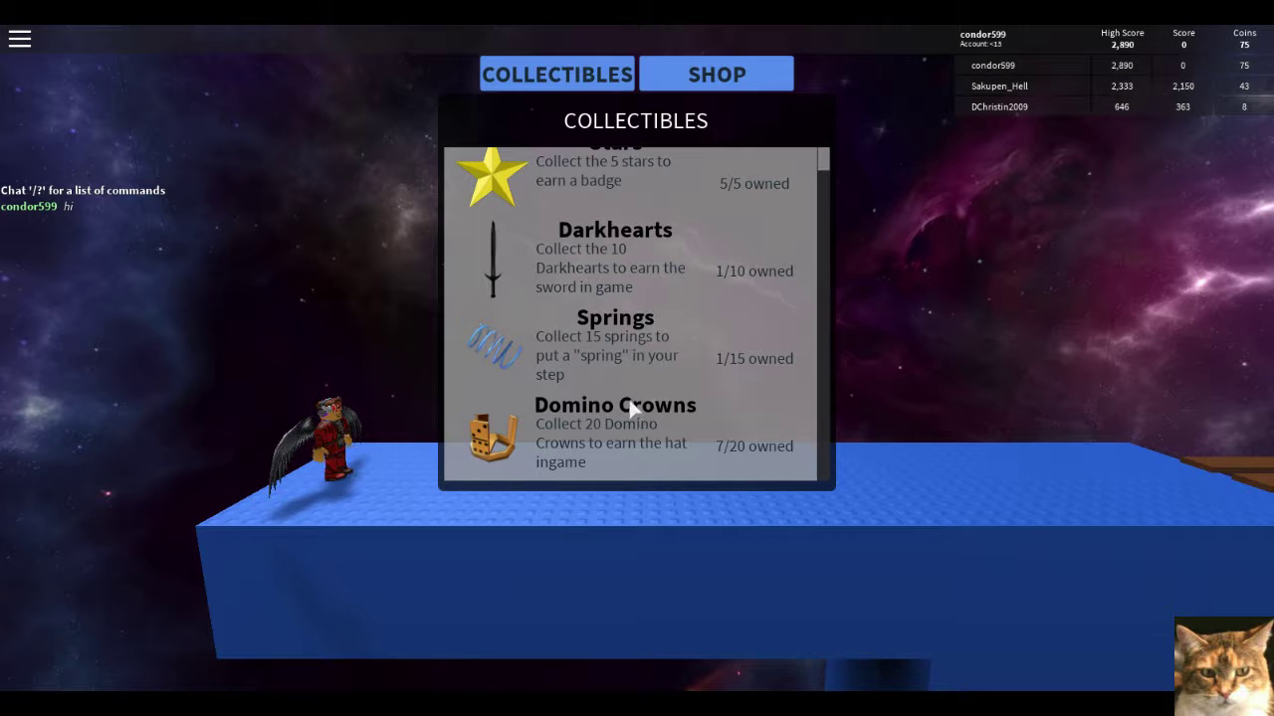
Browse the upgrade shop's item prices, then close it without buying anything
click(699, 75)
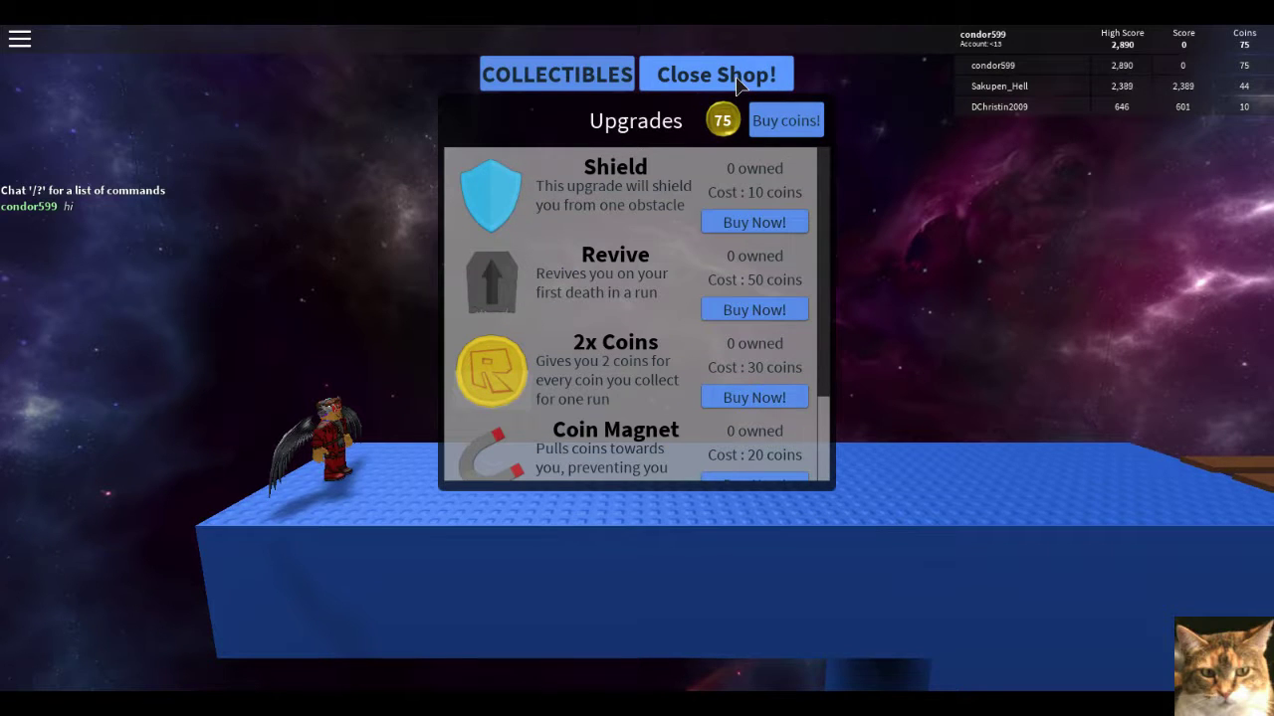
click(737, 85)
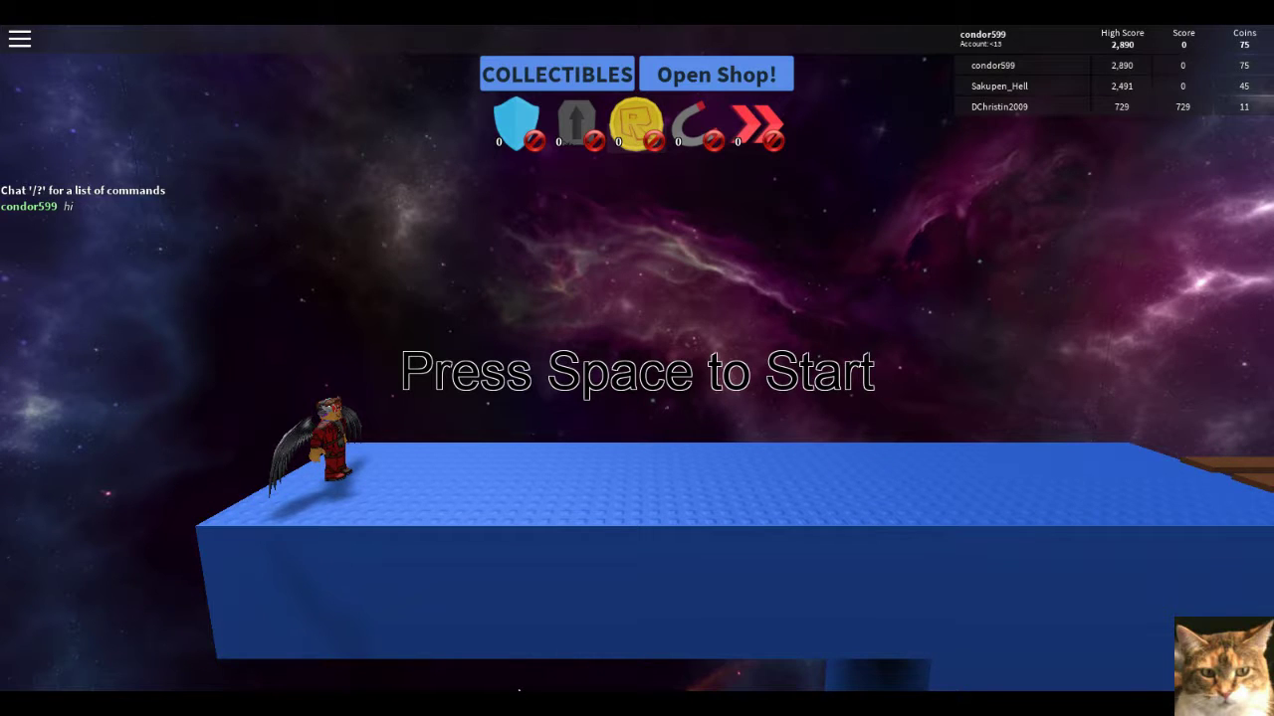
Play short runs over the planks, checking Collectibles progress mid-run (Domino Crown 8/20)
key(space)
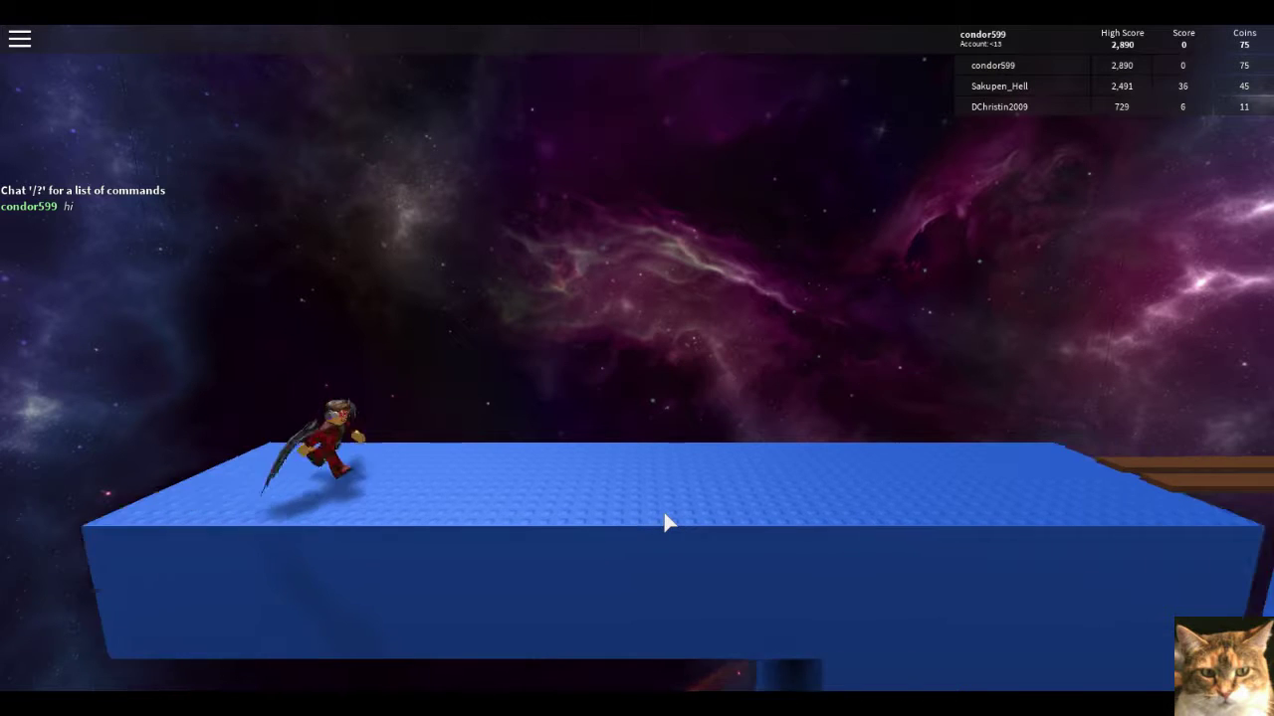
key(space)
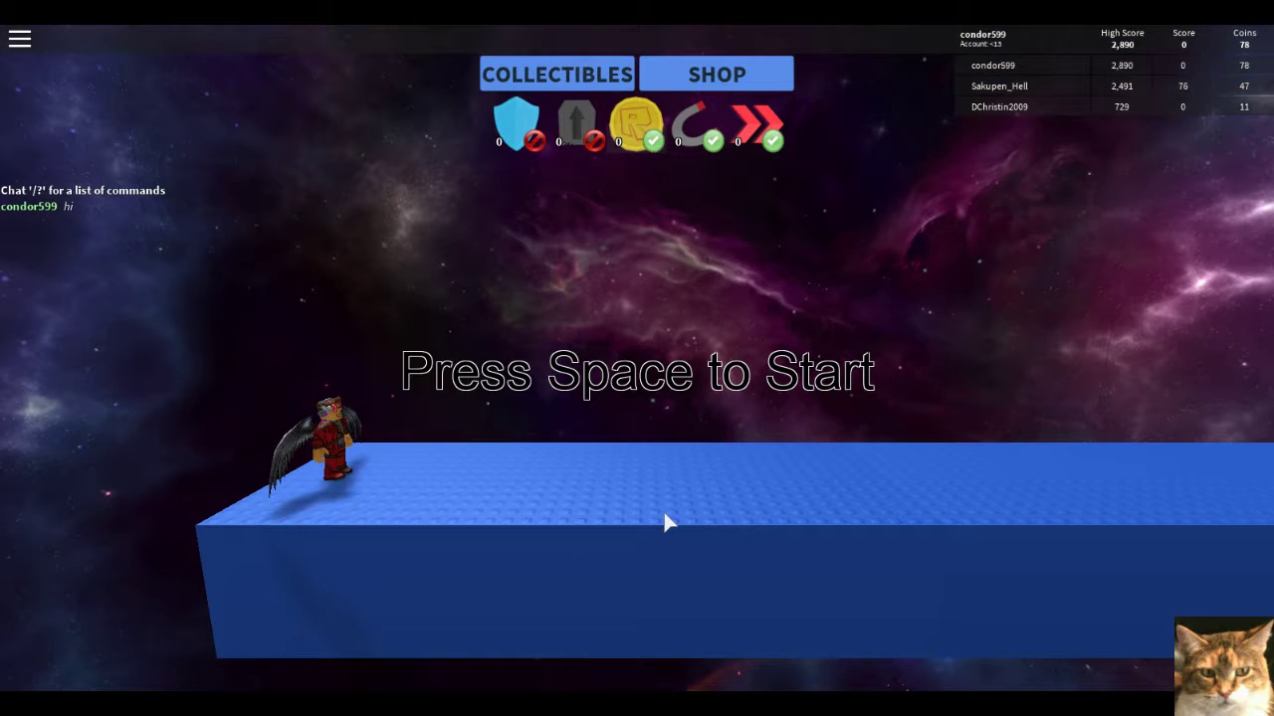
key(space)
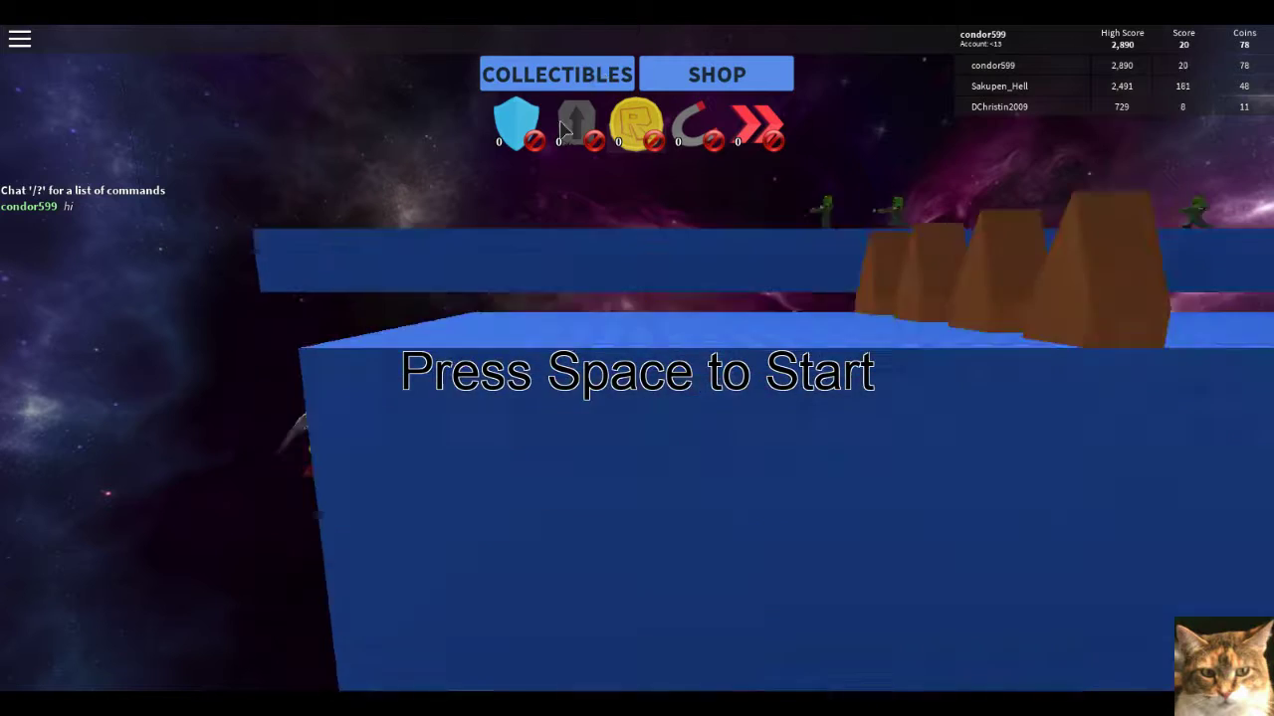
click(599, 74)
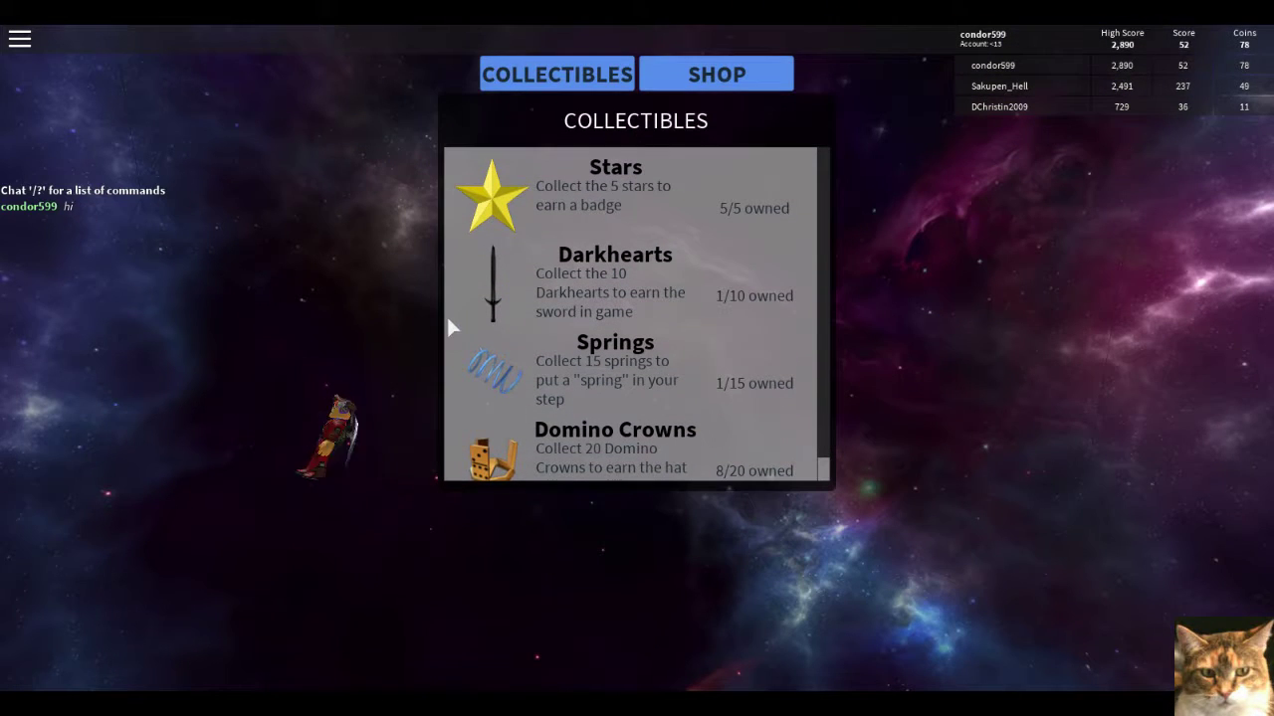
scroll(498, 311, down, 1)
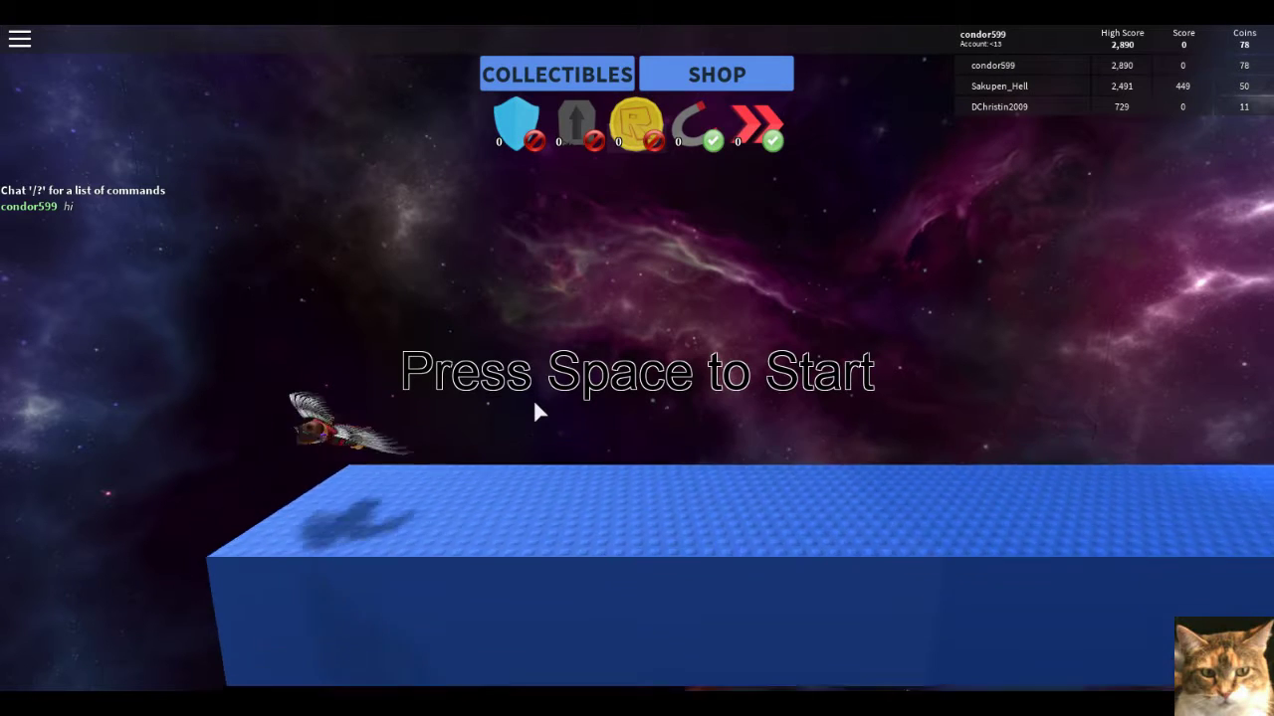
key(space)
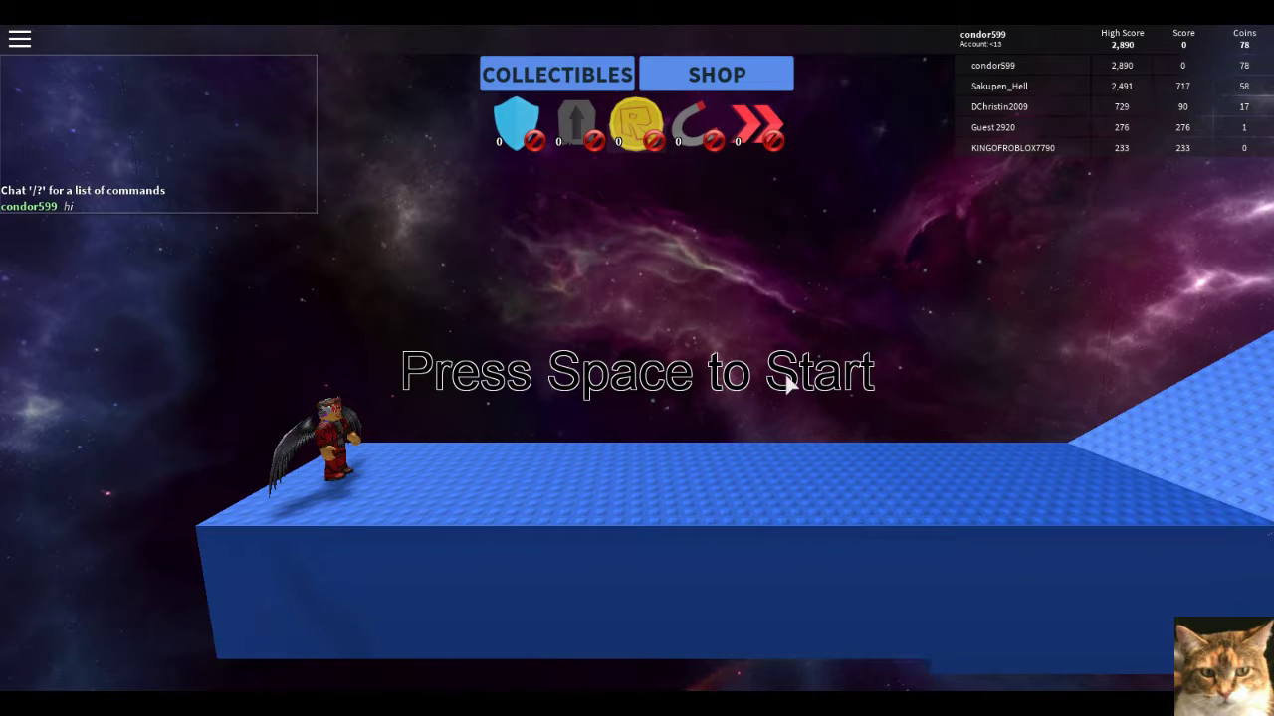
Collapse the leaderboard to only your own scores and try dragging the chat window
click(1055, 50)
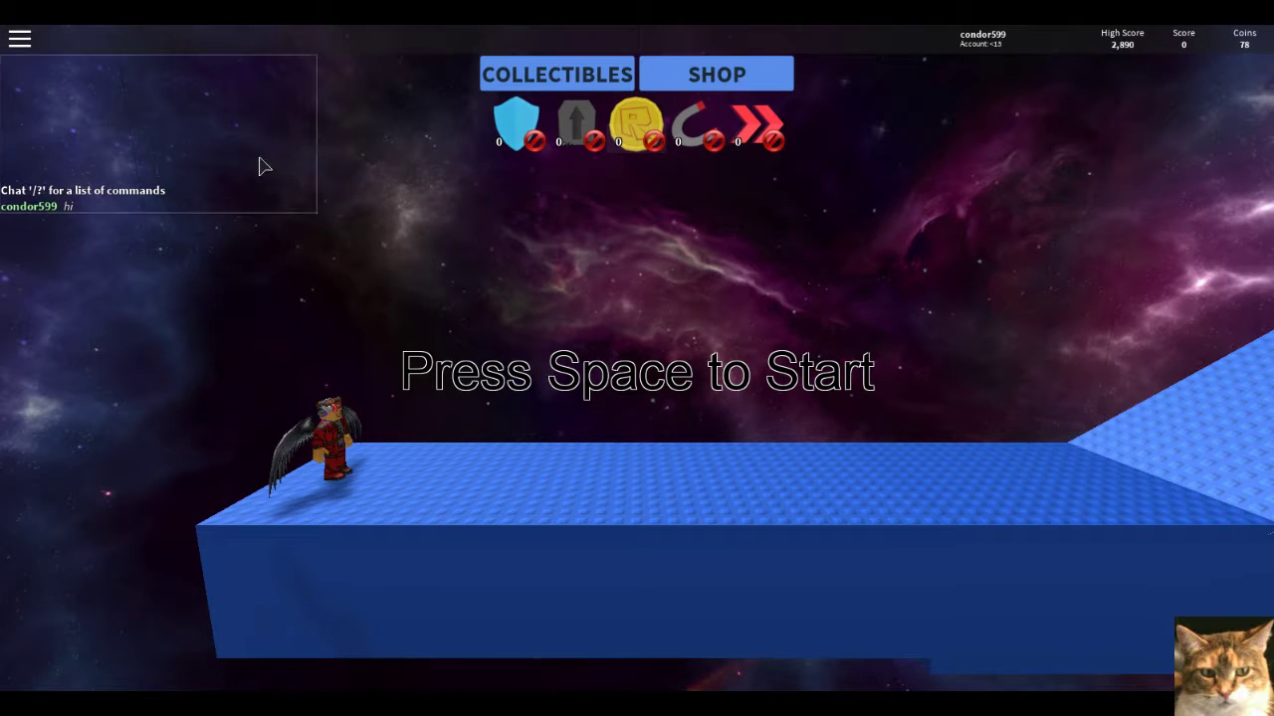
drag(263, 166, 751, 280)
mouse_move(548, 199)
mouse_down()
mouse_move(1012, 562)
mouse_move(159, 209)
mouse_up()
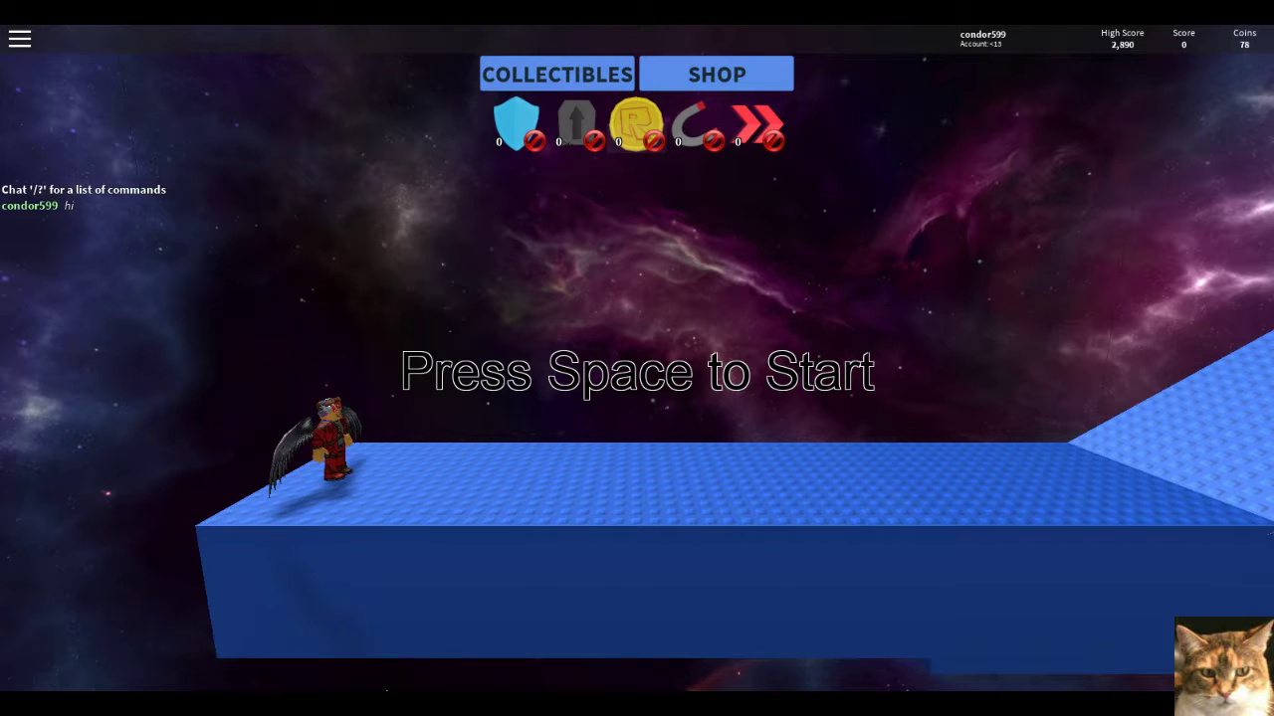
Start a run, jumping the ramp, bridge gap and pillars to grab coins
key(space)
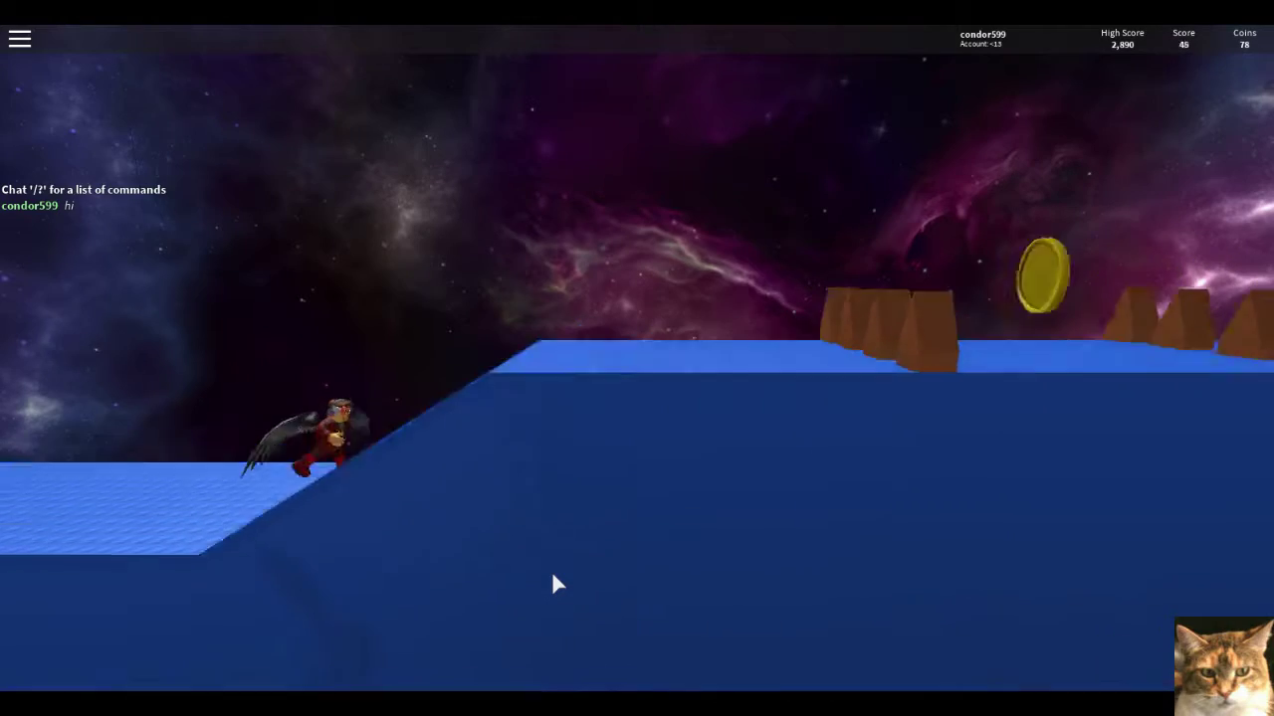
key(space)
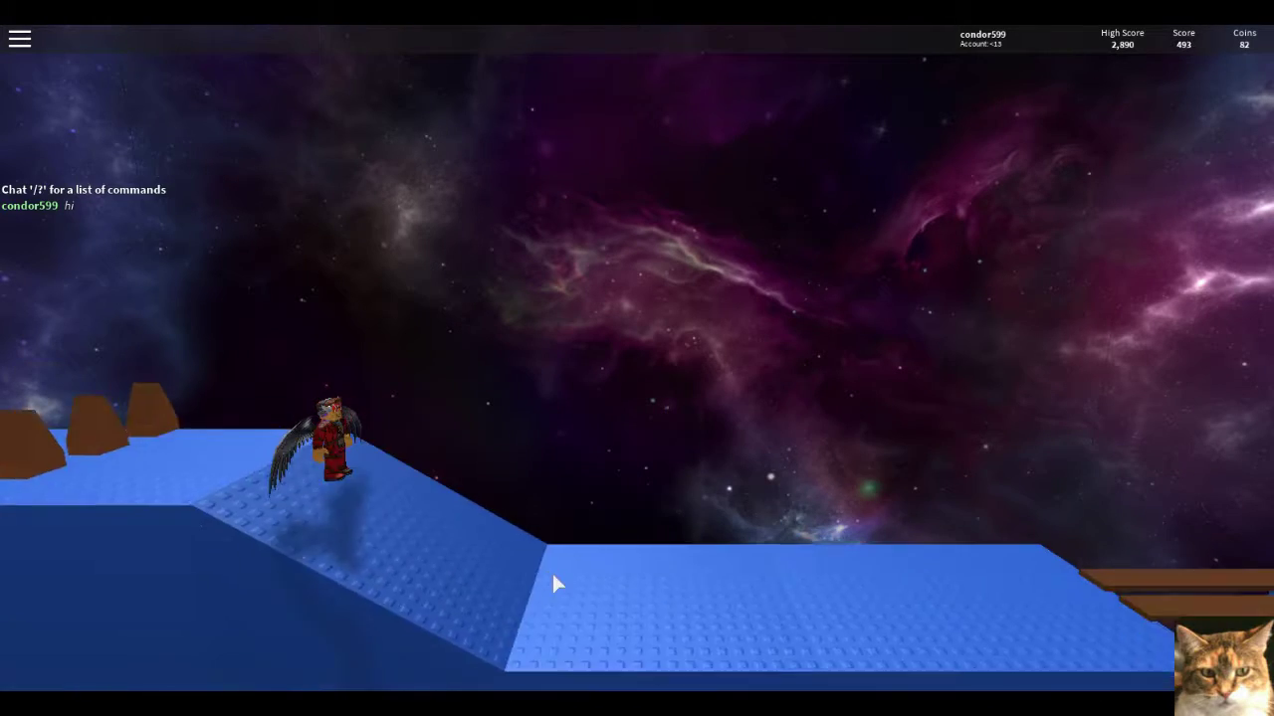
key(space)
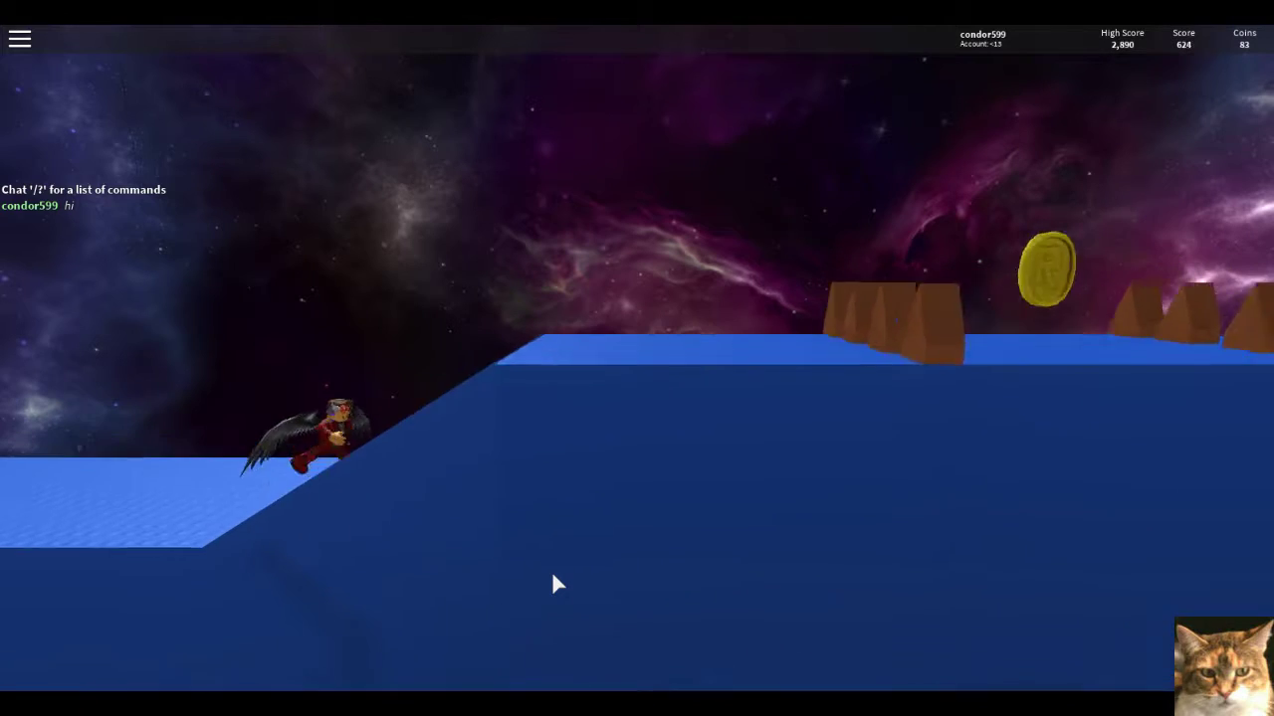
key(space)
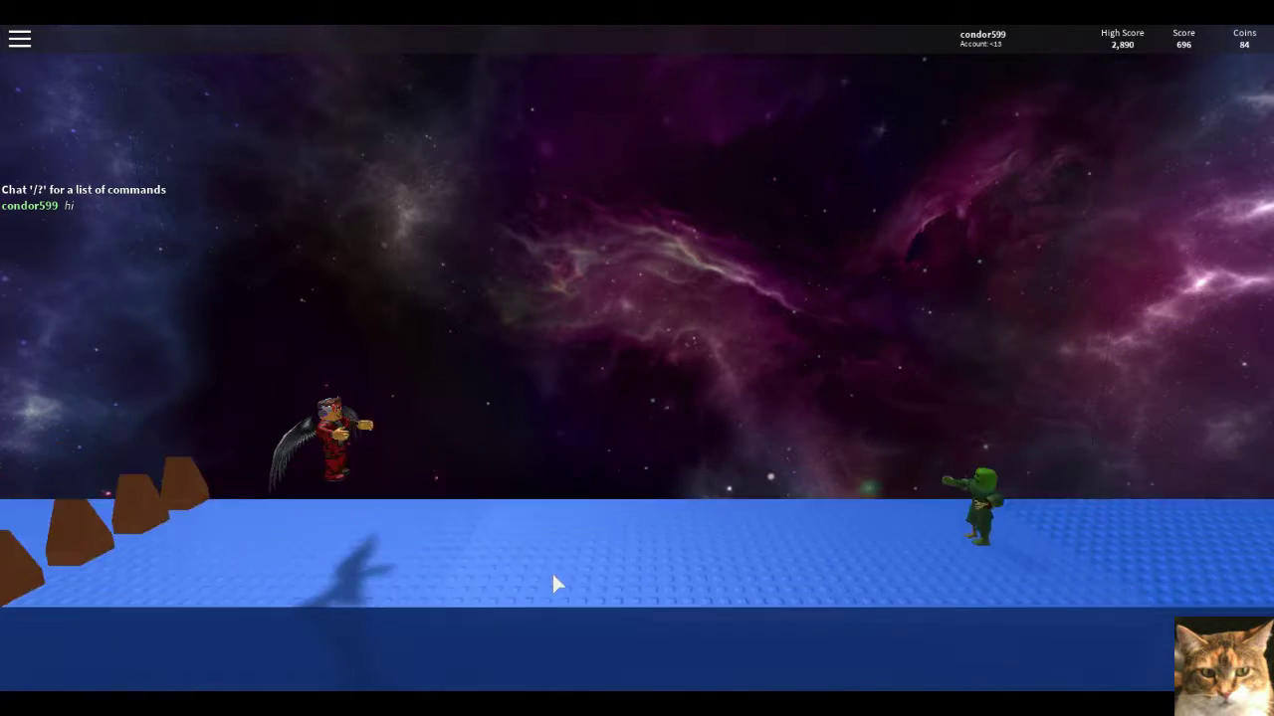
key(space)
key(space)
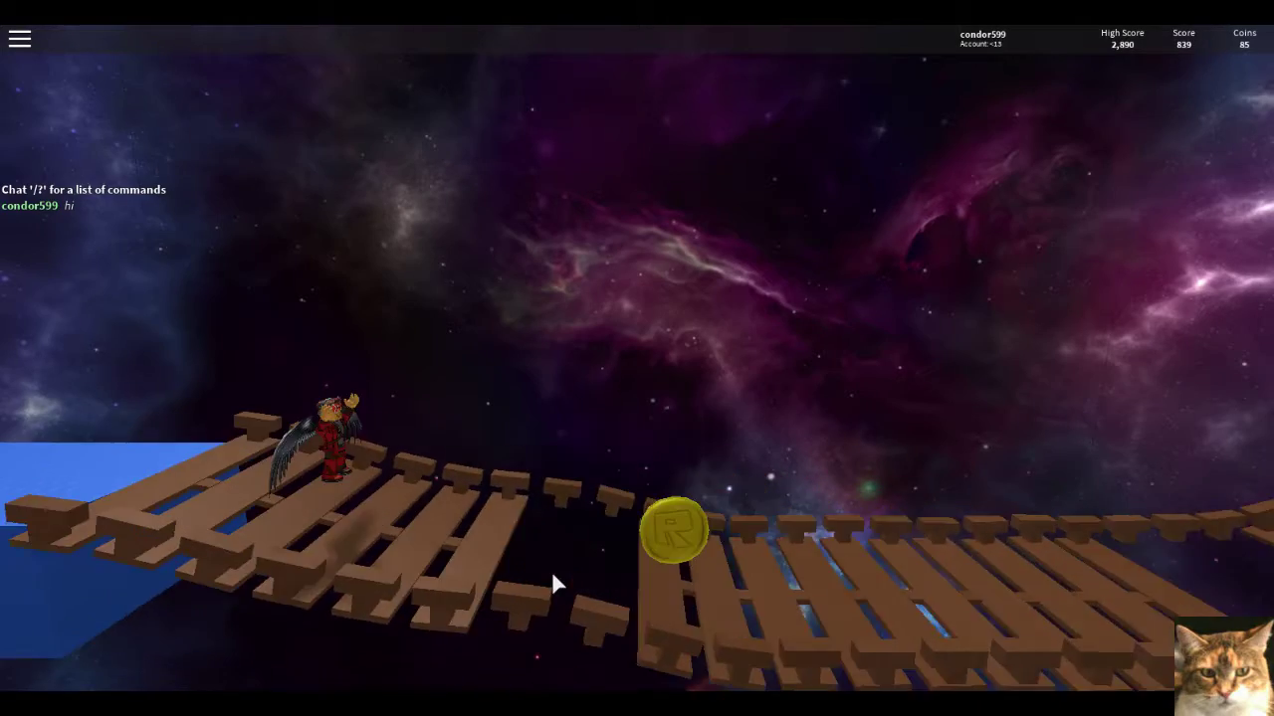